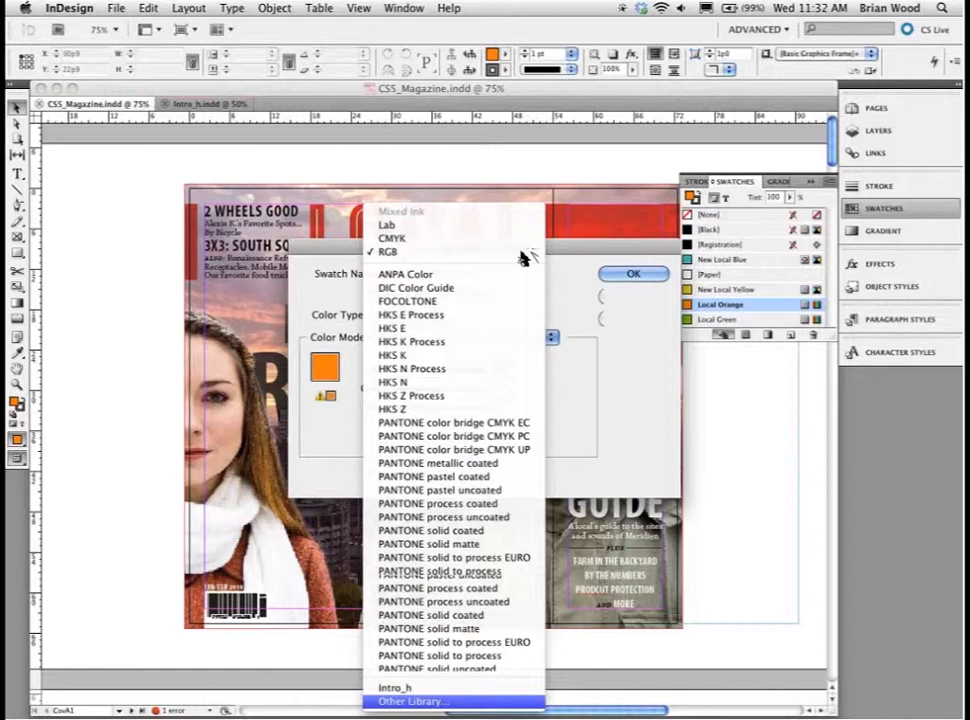
# Load the swatches of Intro_v.indd as the color library for the new color swatch.
pyautogui.press('Return')
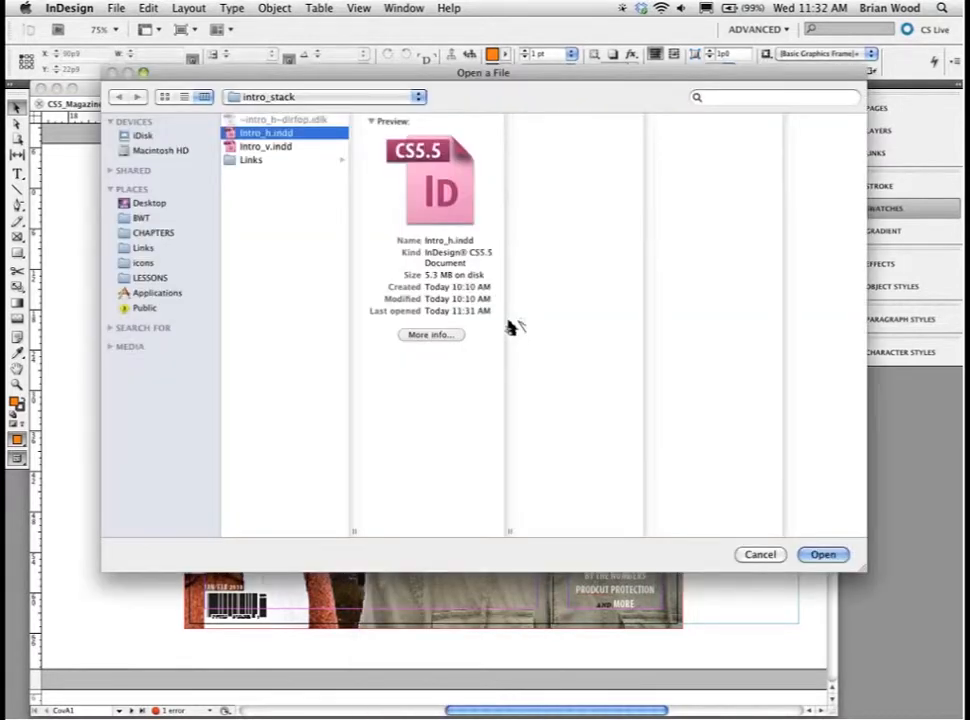
pyautogui.press('Escape')
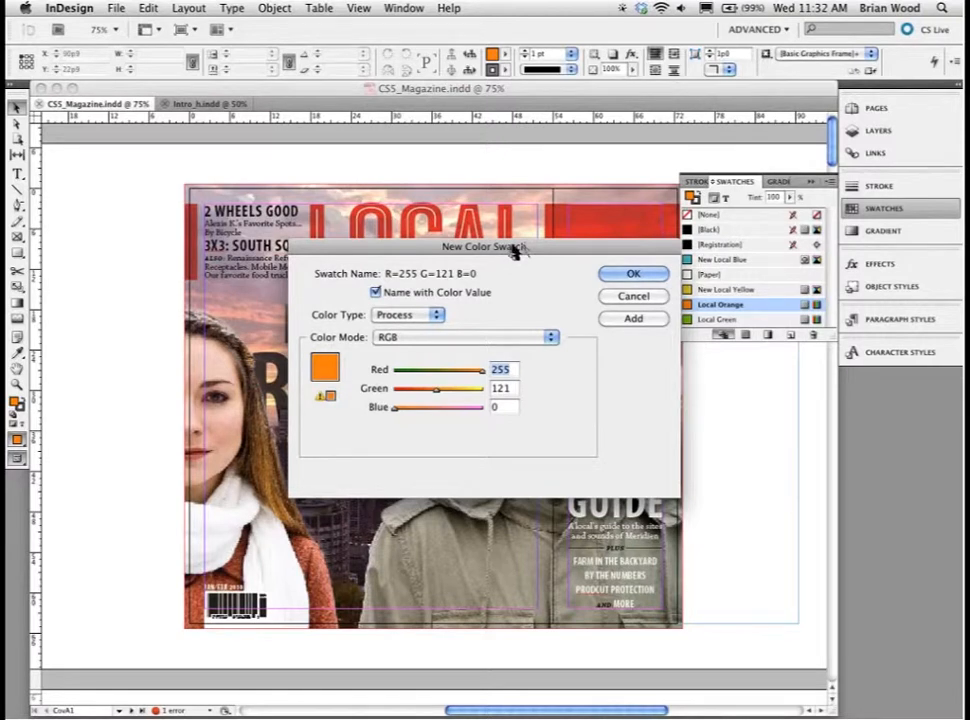
pyautogui.moveTo(502, 249); pyautogui.dragTo(390, 262)
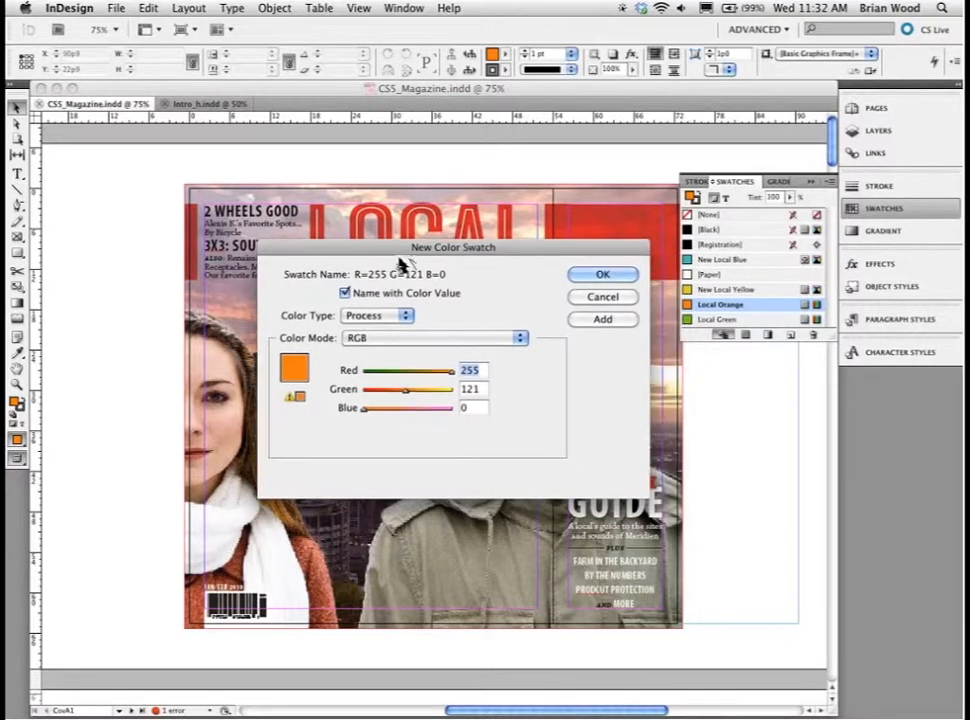
pyautogui.click(404, 350)
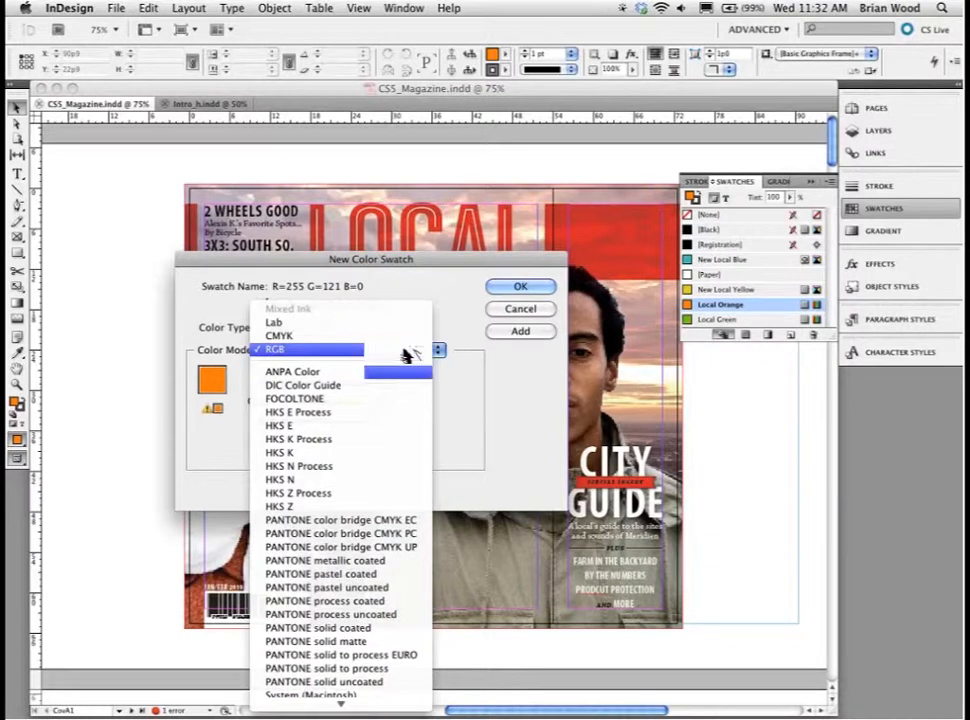
pyautogui.moveTo(330, 697)
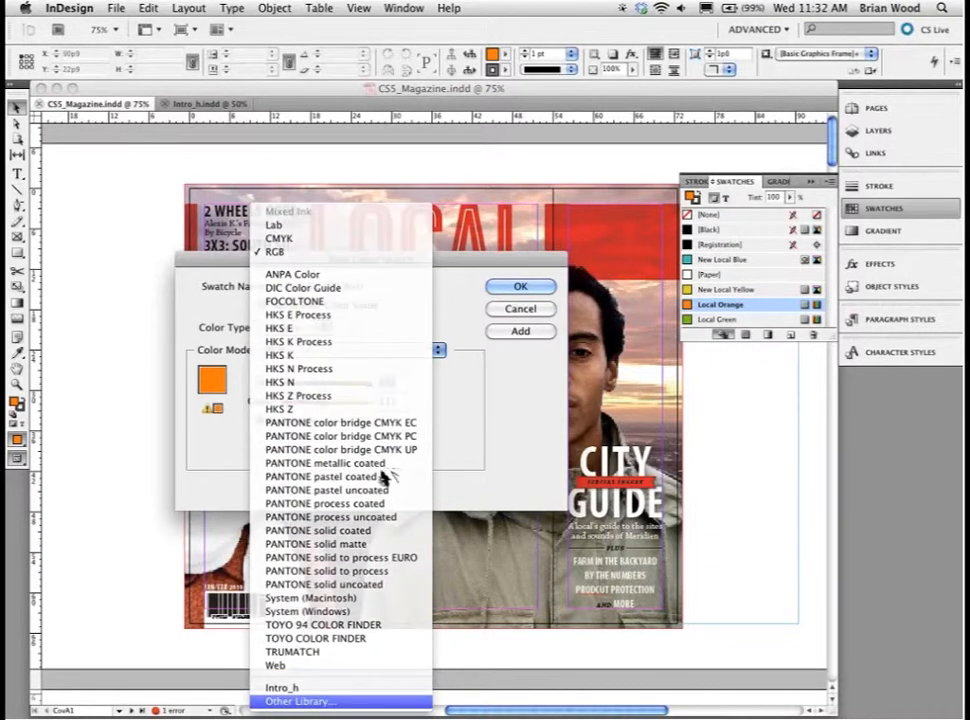
pyautogui.press('Return')
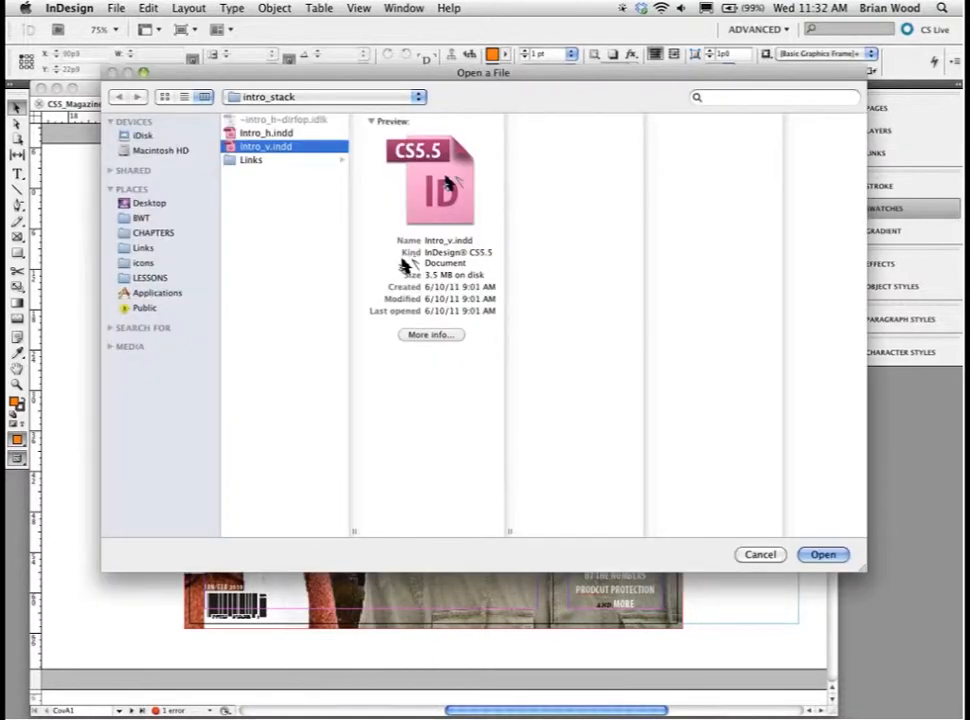
pyautogui.press('Return')
pyautogui.scroll(-3, 455, 333)
# Select the R=202 G=219 B=42, Local Green, New Local Yellow and Mid Gray swatches together in the Intro_v library.
pyautogui.click(318, 374)
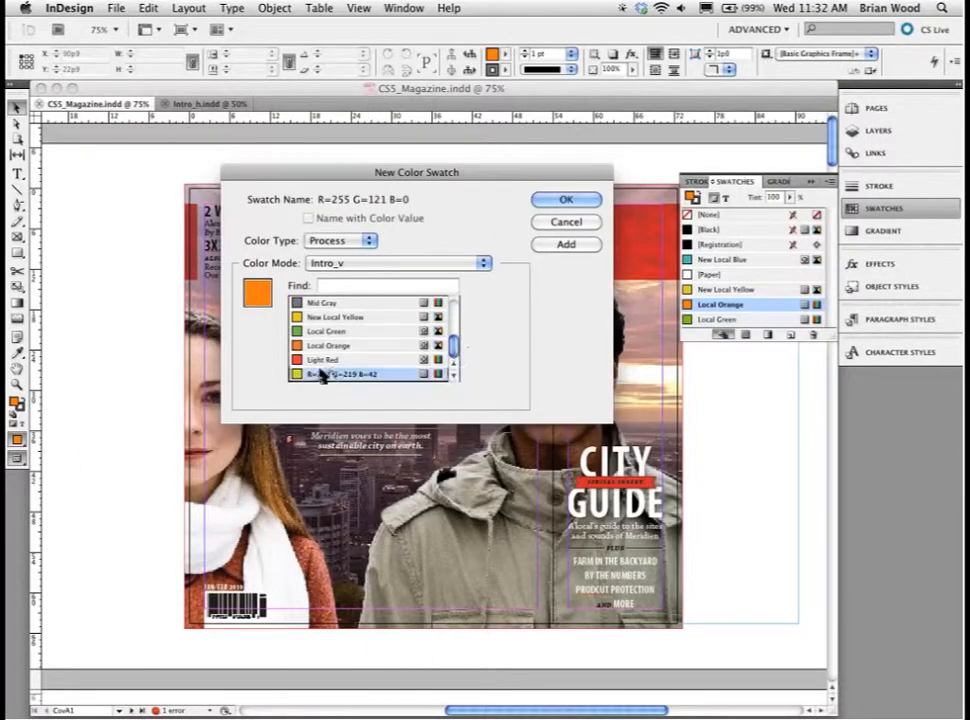
pyautogui.keyDown('super'); pyautogui.click(329, 331); pyautogui.keyUp('super')
pyautogui.keyDown('super'); pyautogui.click(331, 317); pyautogui.keyUp('super')
pyautogui.keyDown('super'); pyautogui.click(331, 302); pyautogui.keyUp('super')
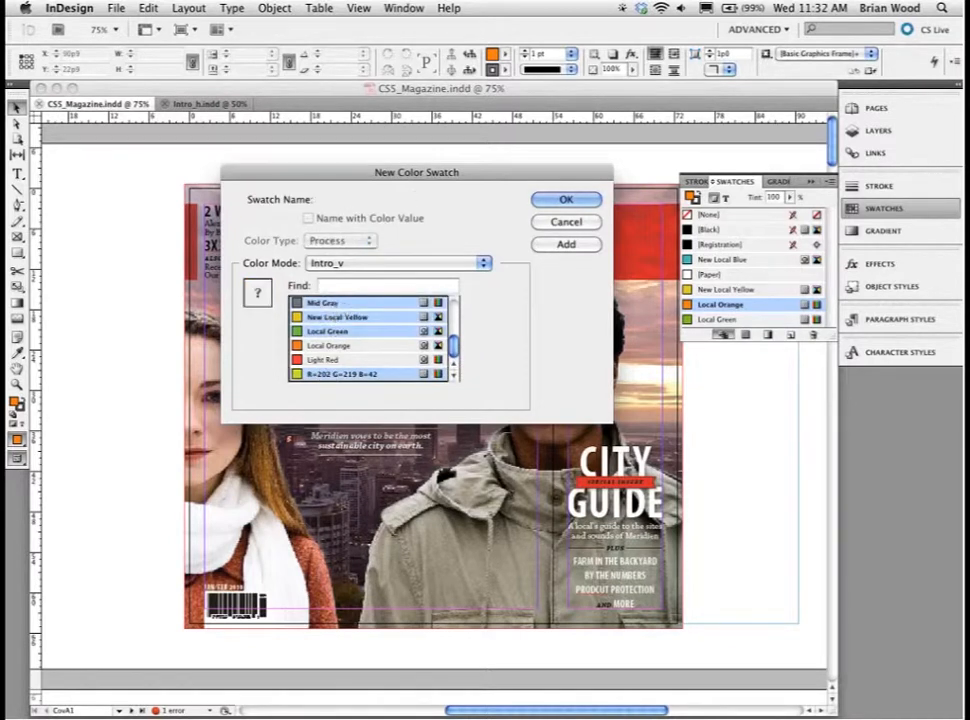
pyautogui.scroll(6, 463, 330)
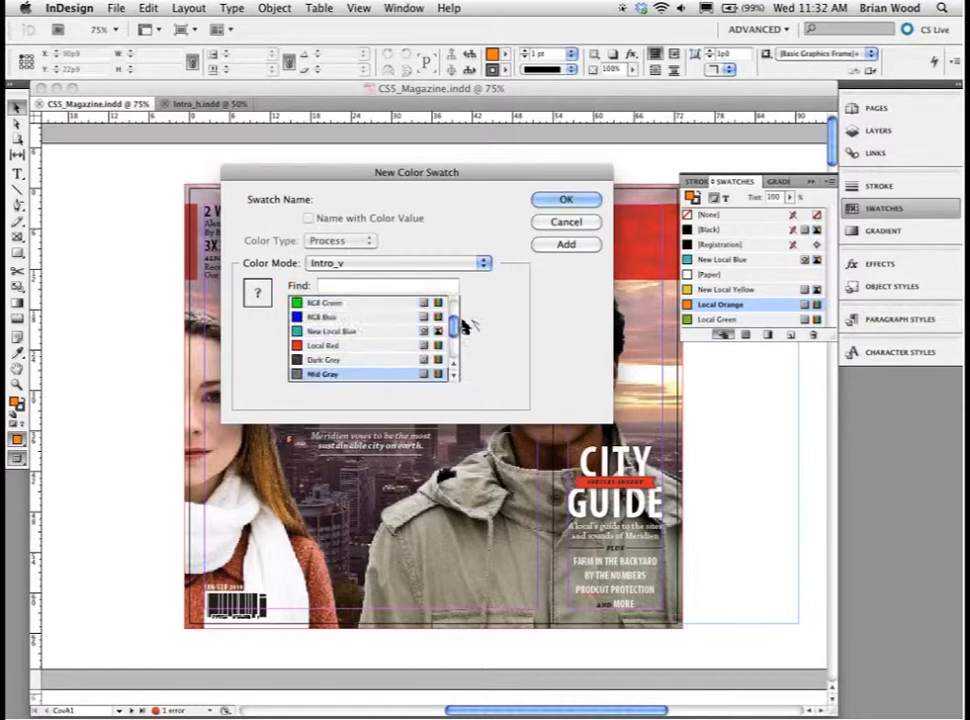
# Add RGB Magenta, RGB Yellow and RGB Red from the Intro_v library to the document's swatches and finish.
pyautogui.click(331, 317)
pyautogui.keyDown('shift'); pyautogui.click(331, 346); pyautogui.keyUp('shift')
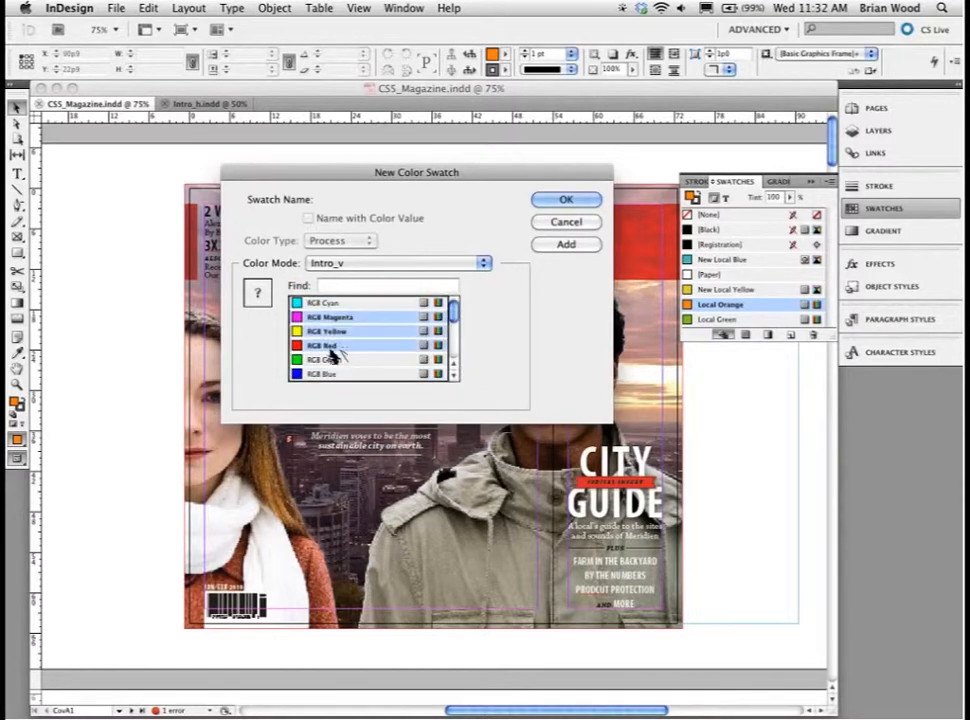
pyautogui.click(537, 247)
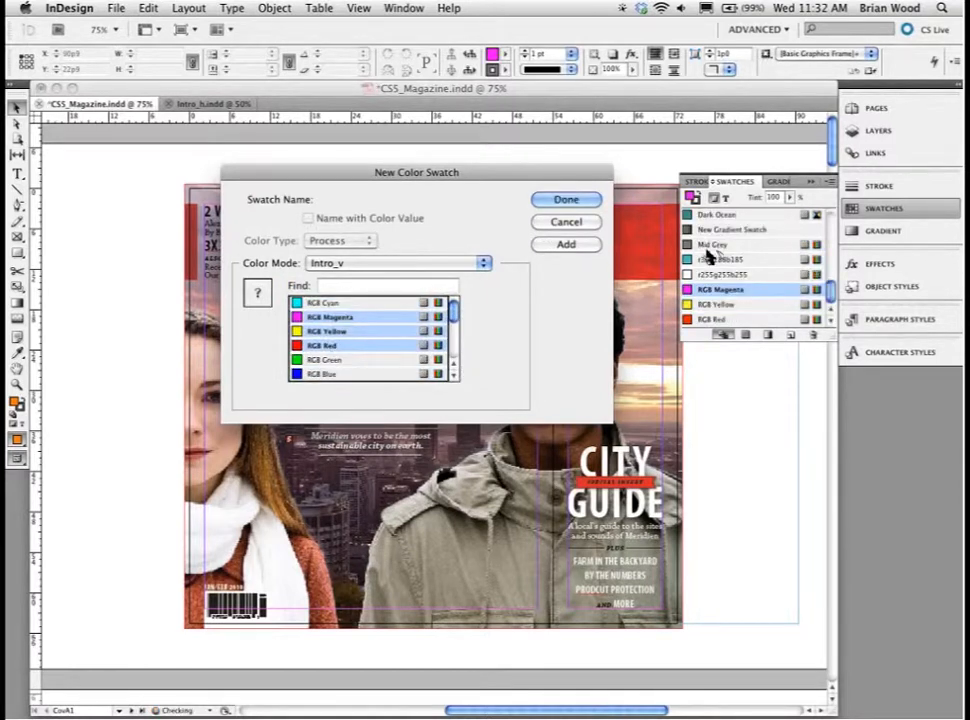
pyautogui.click(557, 201)
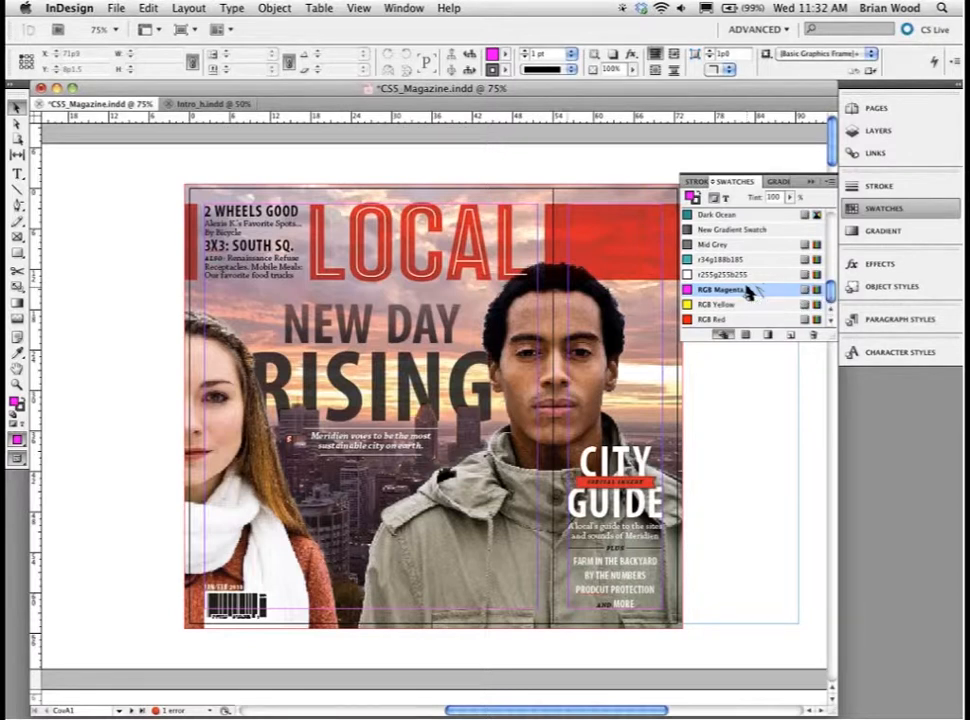
pyautogui.click(563, 195)
# Choose Local Red as the fill color from the document's swatches.
pyautogui.moveTo(591, 171); pyautogui.dragTo(476, 169)
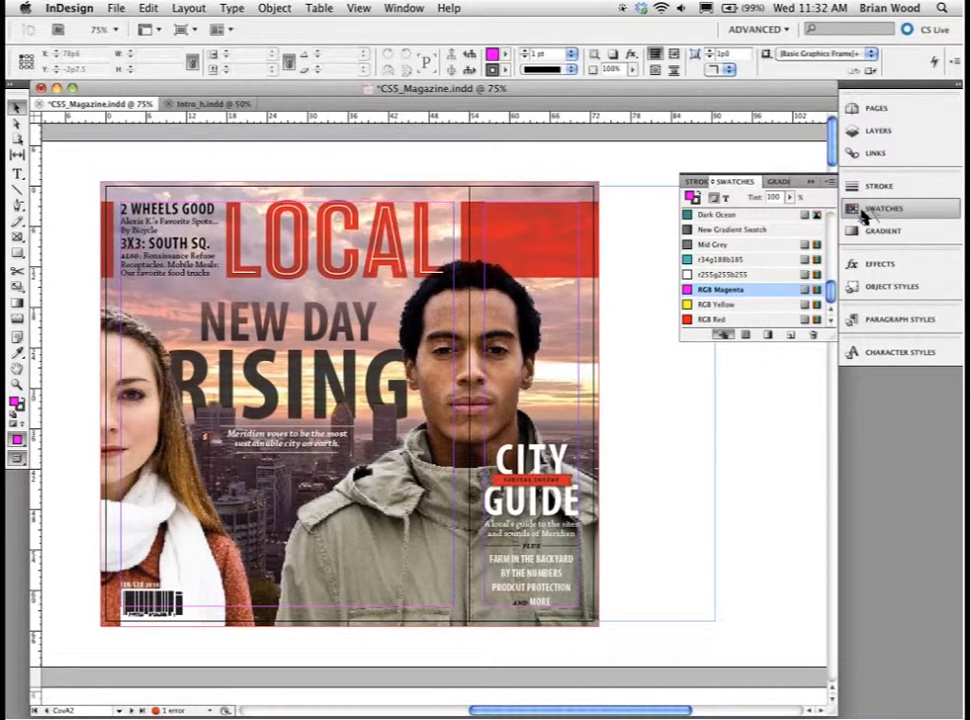
pyautogui.click(863, 214)
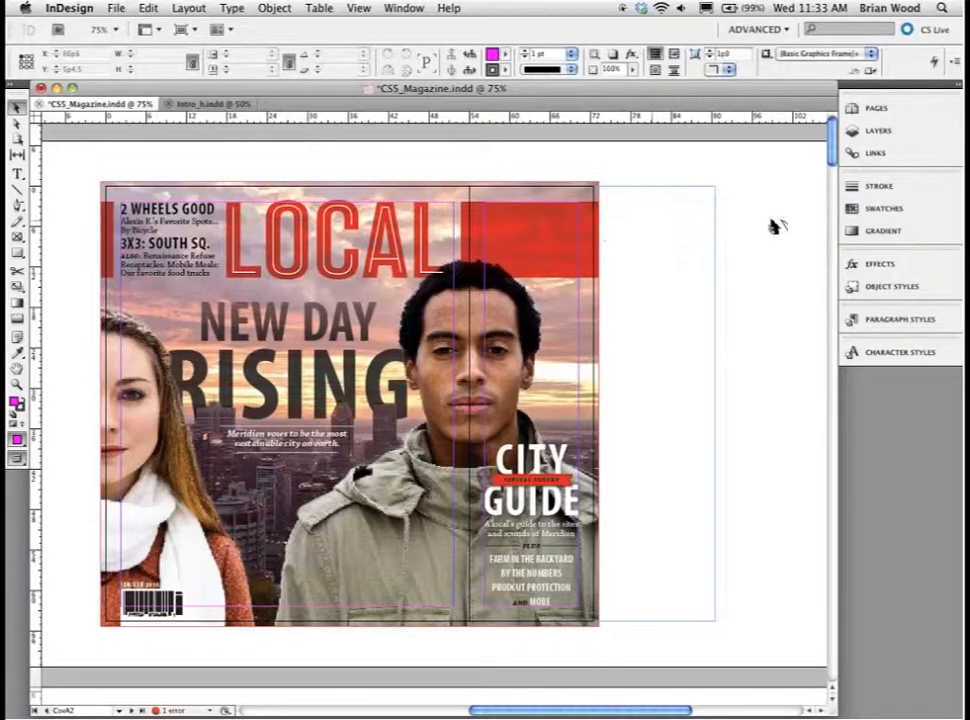
pyautogui.click(866, 208)
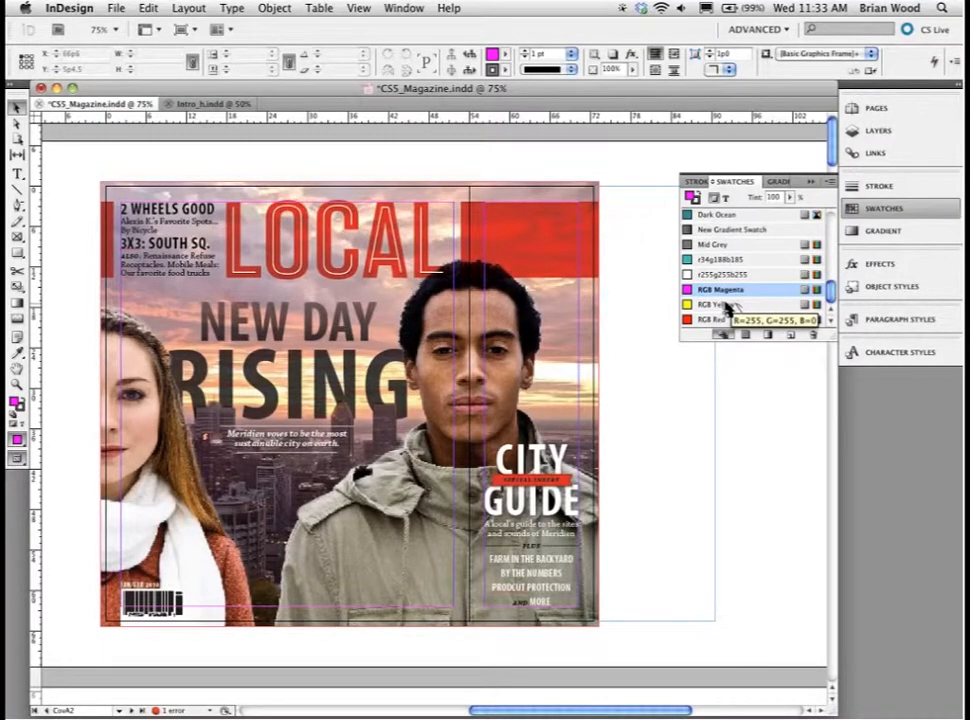
pyautogui.moveTo(830, 292); pyautogui.dragTo(827, 245)
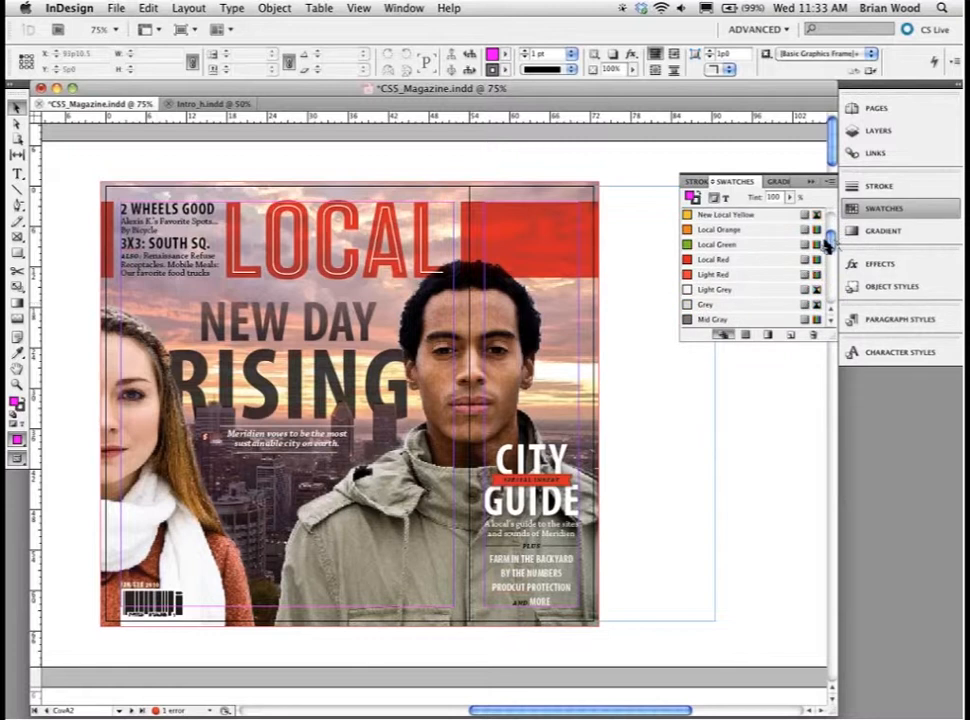
pyautogui.click(718, 260)
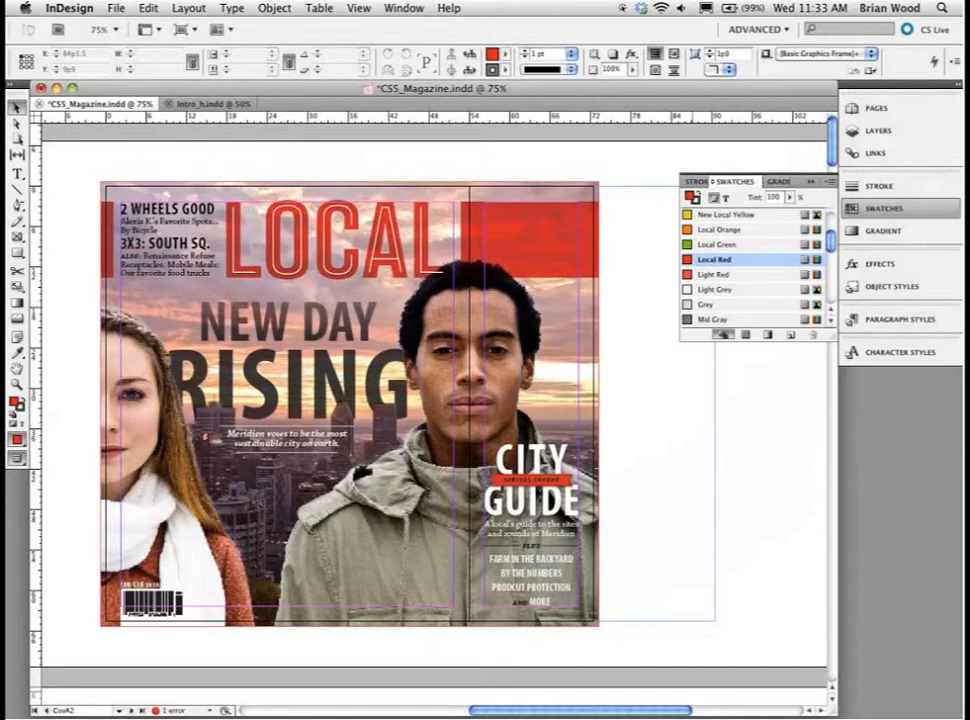
# Set up an object Find/Change search for a Local Red fill across all documents.
pyautogui.click(148, 8)
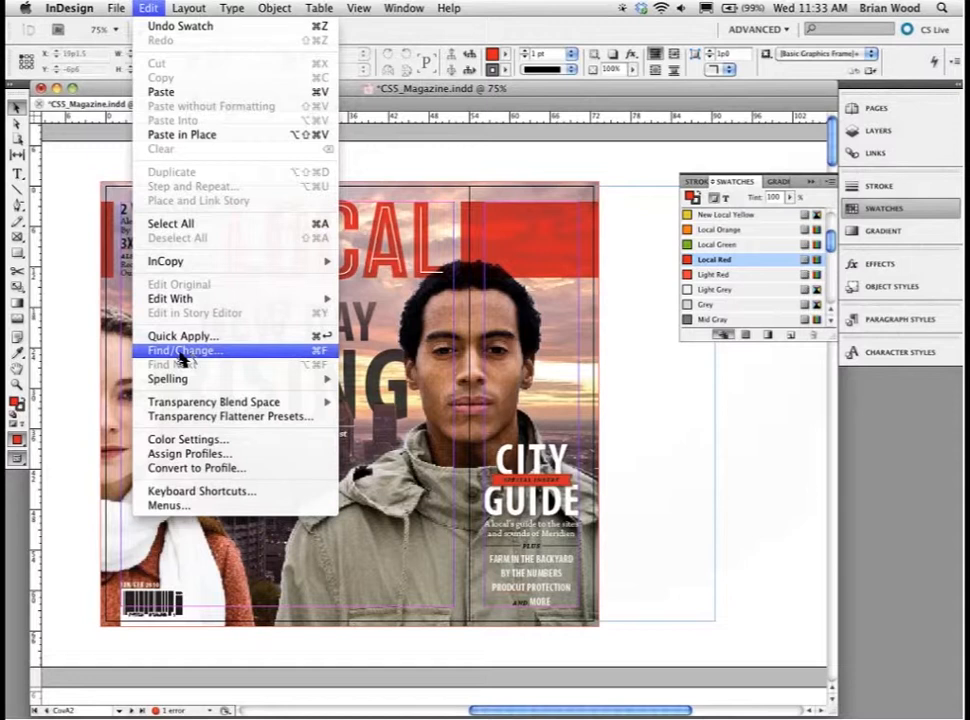
pyautogui.click(181, 352)
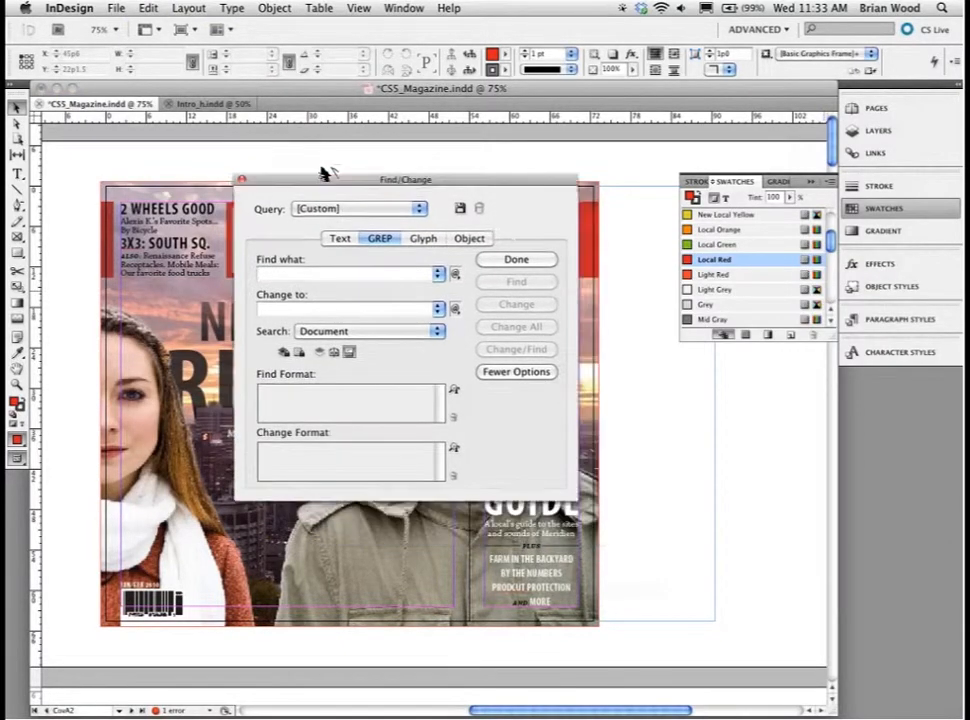
pyautogui.click(330, 227)
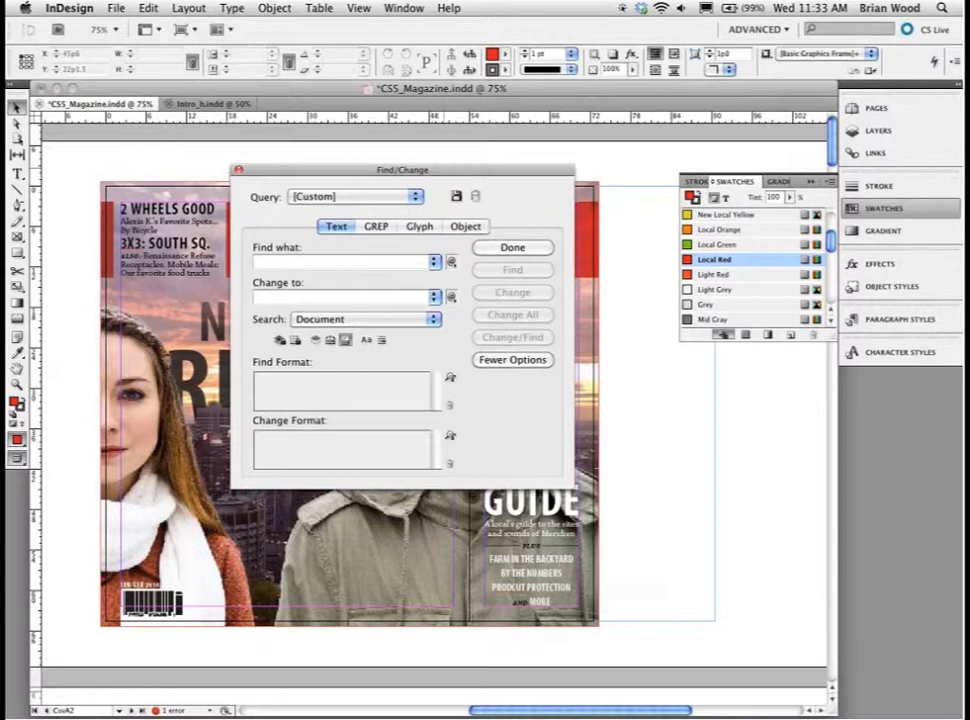
pyautogui.click(466, 227)
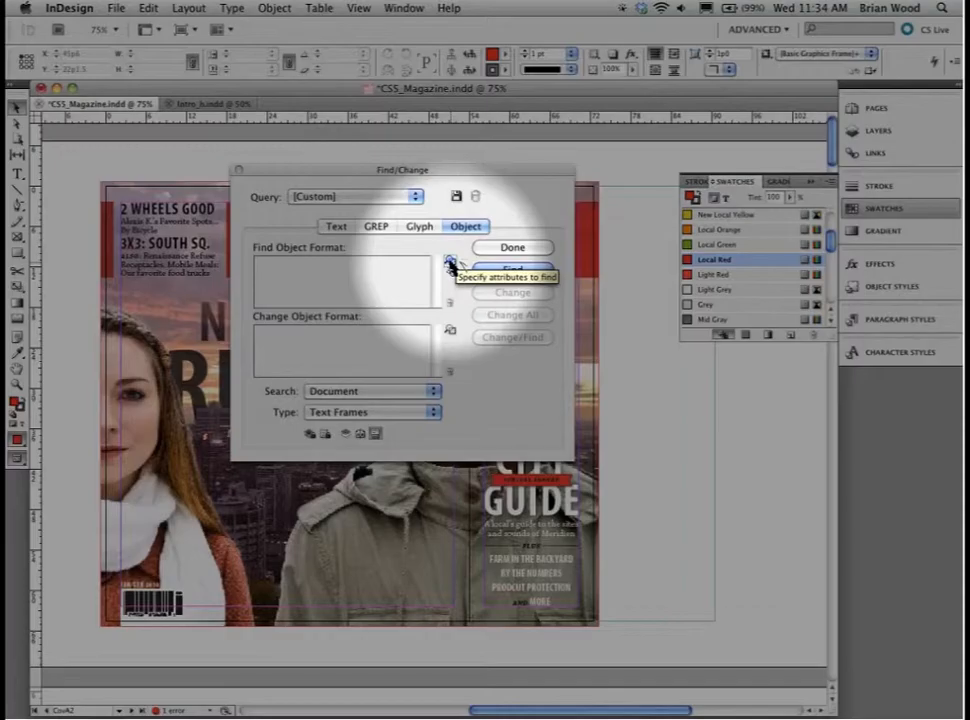
pyautogui.click(450, 263)
pyautogui.scroll(-4, 641, 250)
pyautogui.click(488, 286)
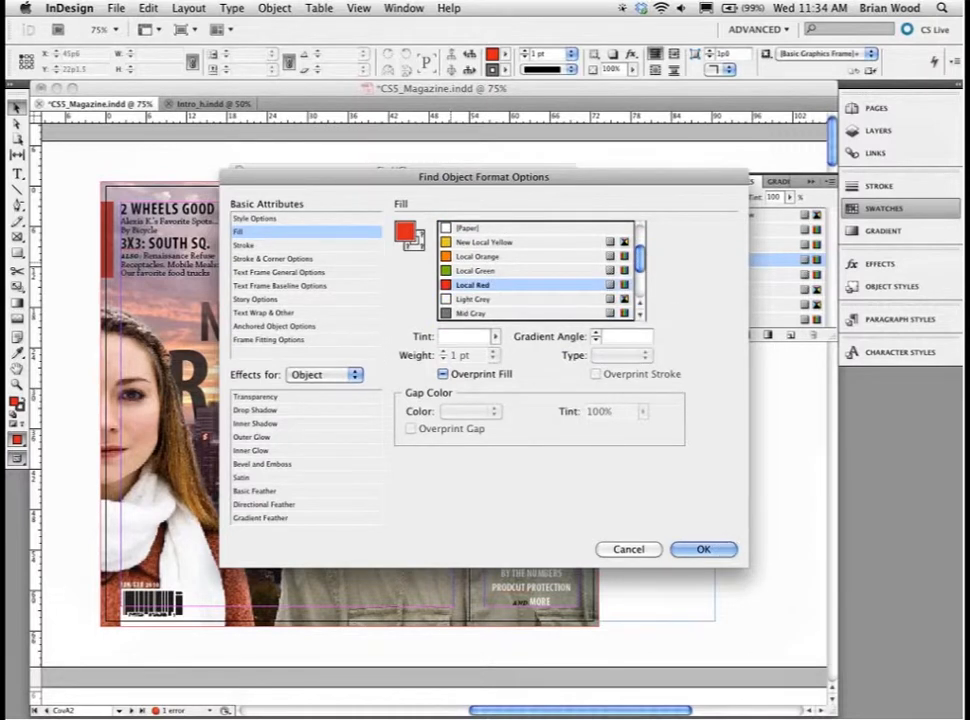
pyautogui.click(700, 551)
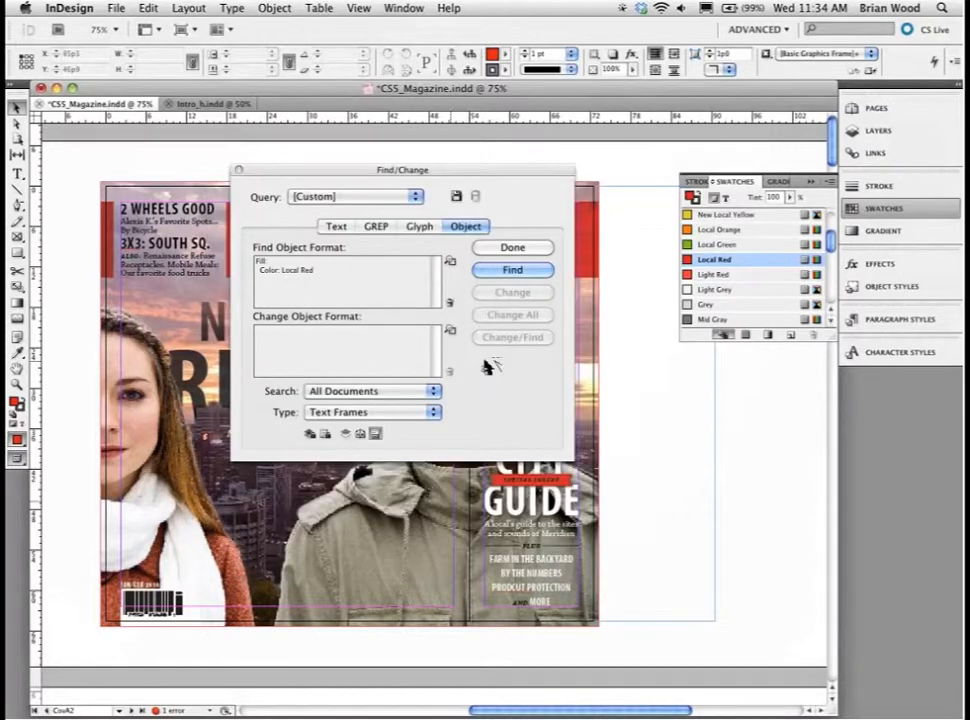
# Find the first text frame filled with Local Red, move the dialog off the artwork and keep All Documents as the search scope.
pyautogui.click(512, 270)
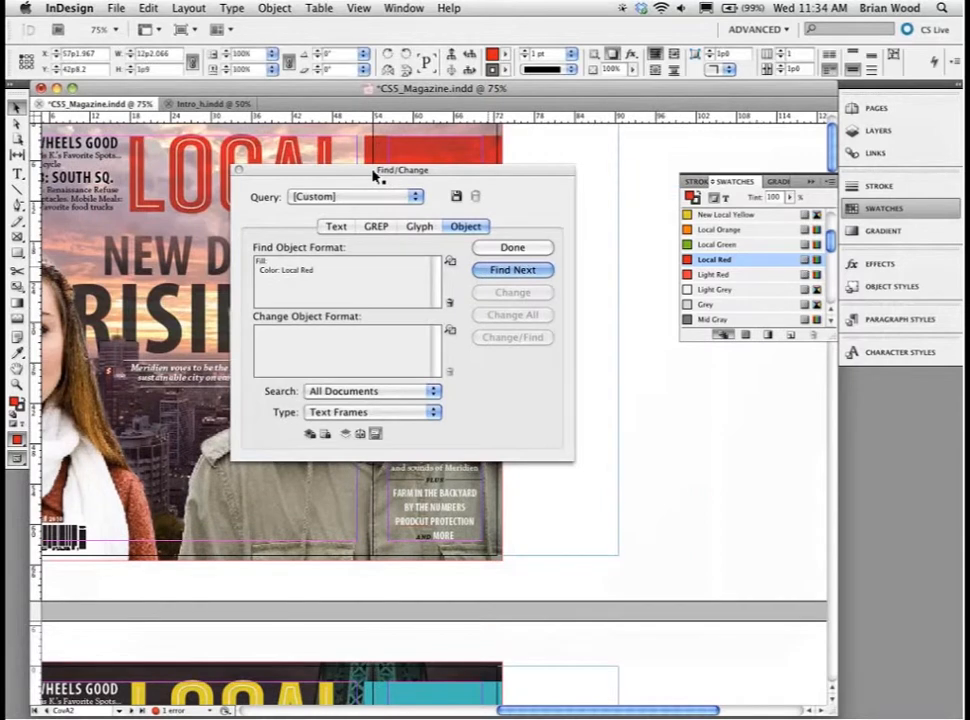
pyautogui.moveTo(375, 177); pyautogui.dragTo(681, 315)
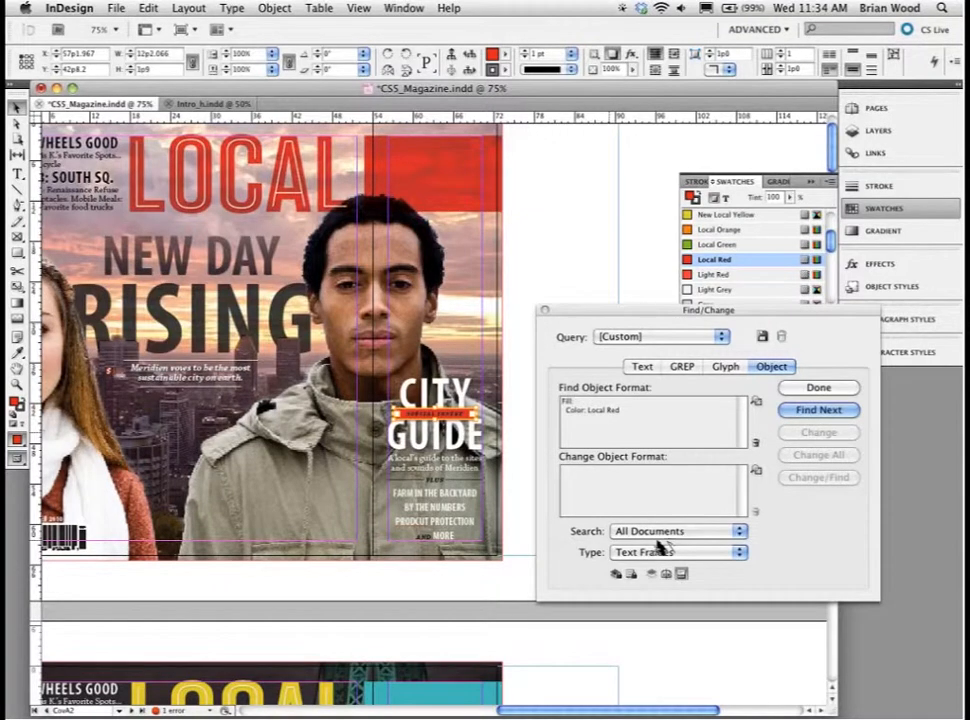
pyautogui.click(660, 533)
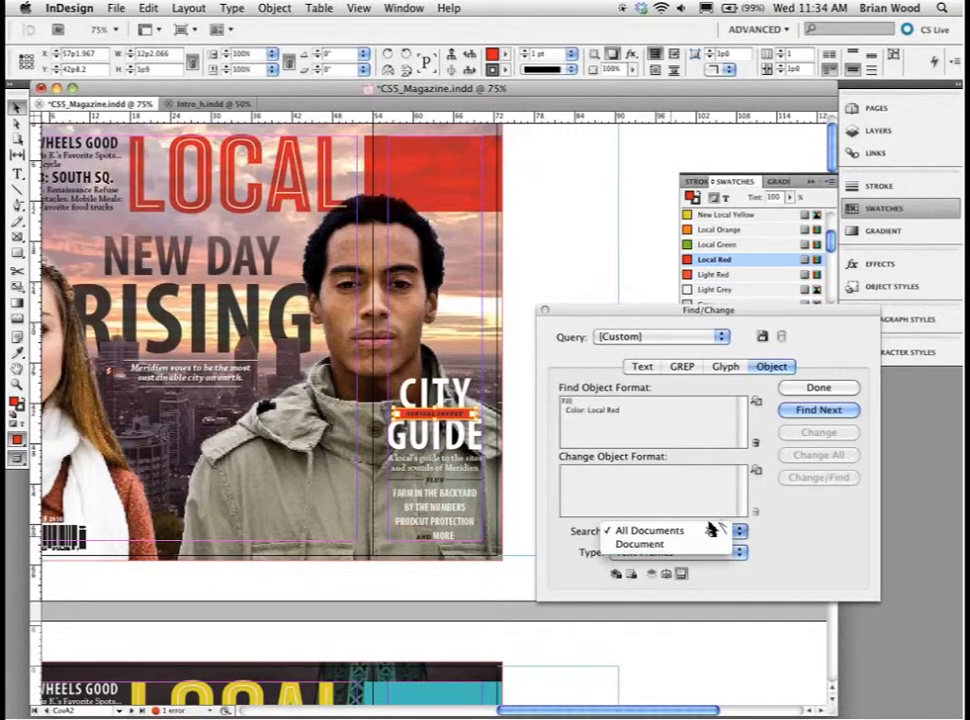
pyautogui.click(712, 530)
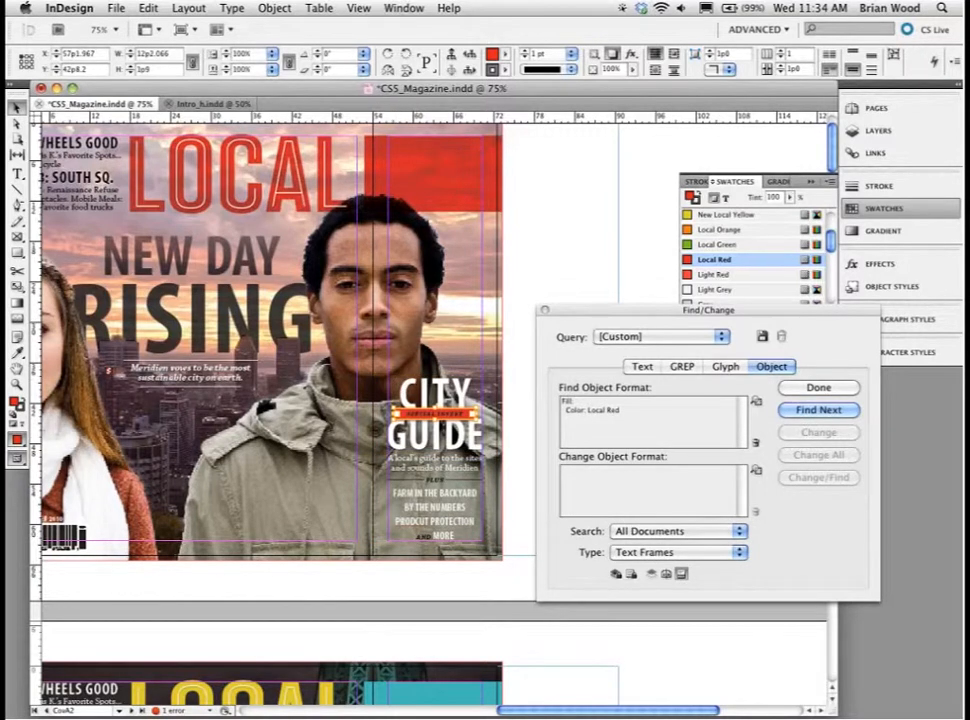
# Widen the object search to All Frames and find the next two frames filled with Local Red.
pyautogui.click(657, 552)
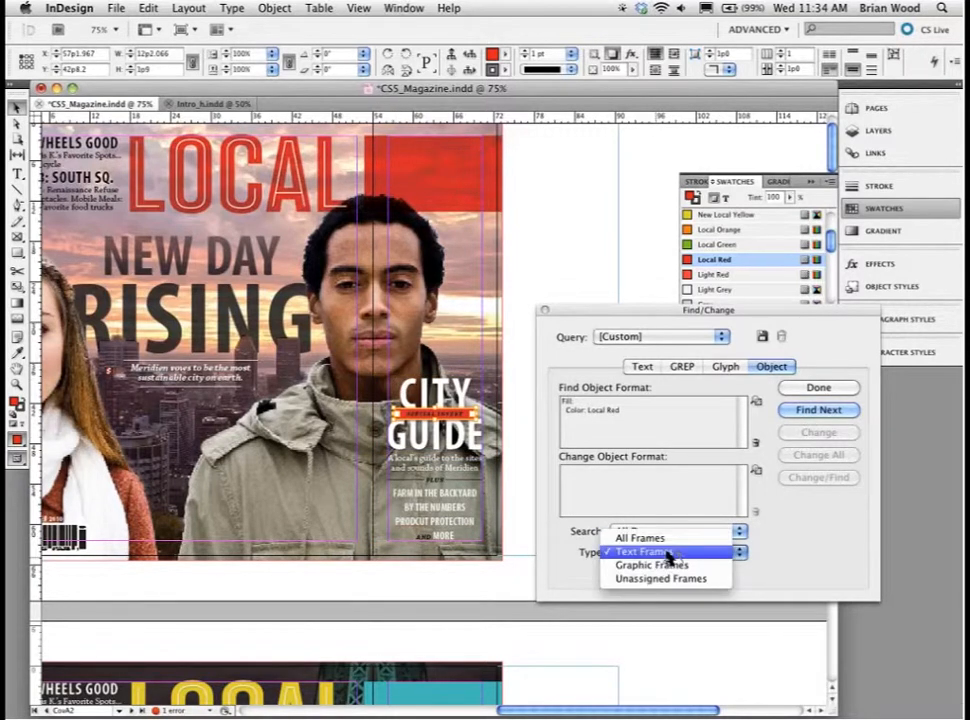
pyautogui.click(680, 540)
pyautogui.click(793, 412)
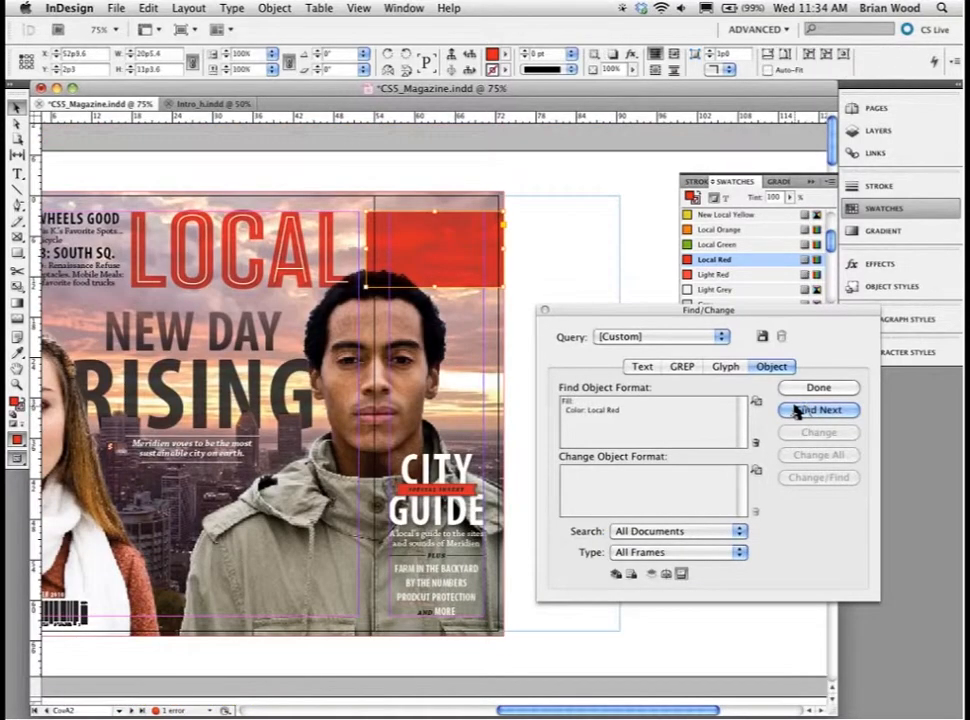
pyautogui.click(796, 410)
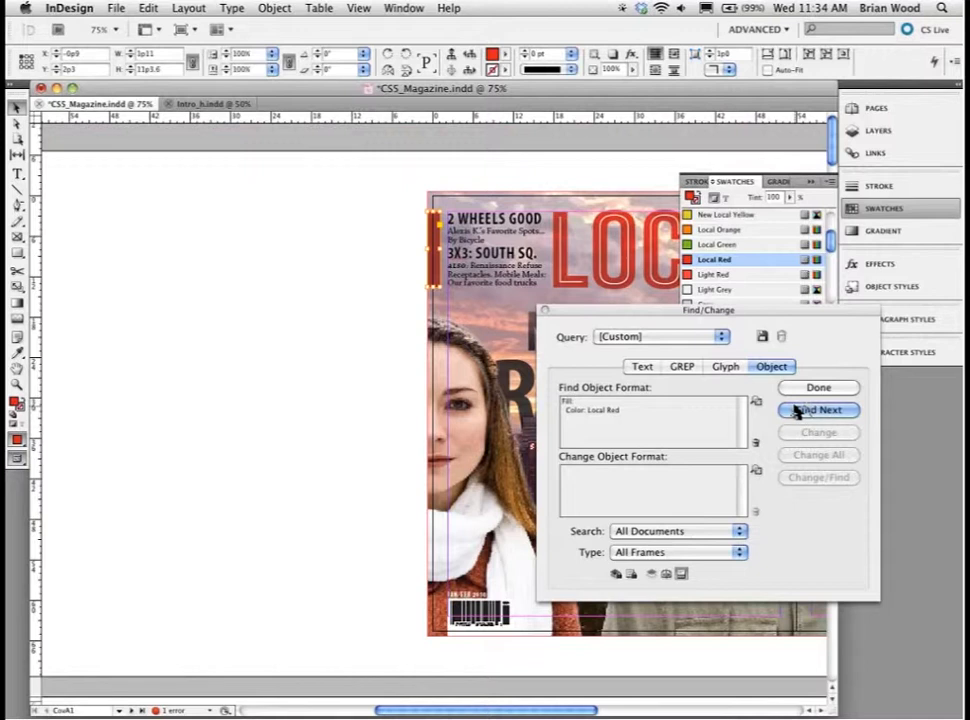
# Set up a text search for the character color Local Red and find the first matching text in the document.
pyautogui.click(645, 367)
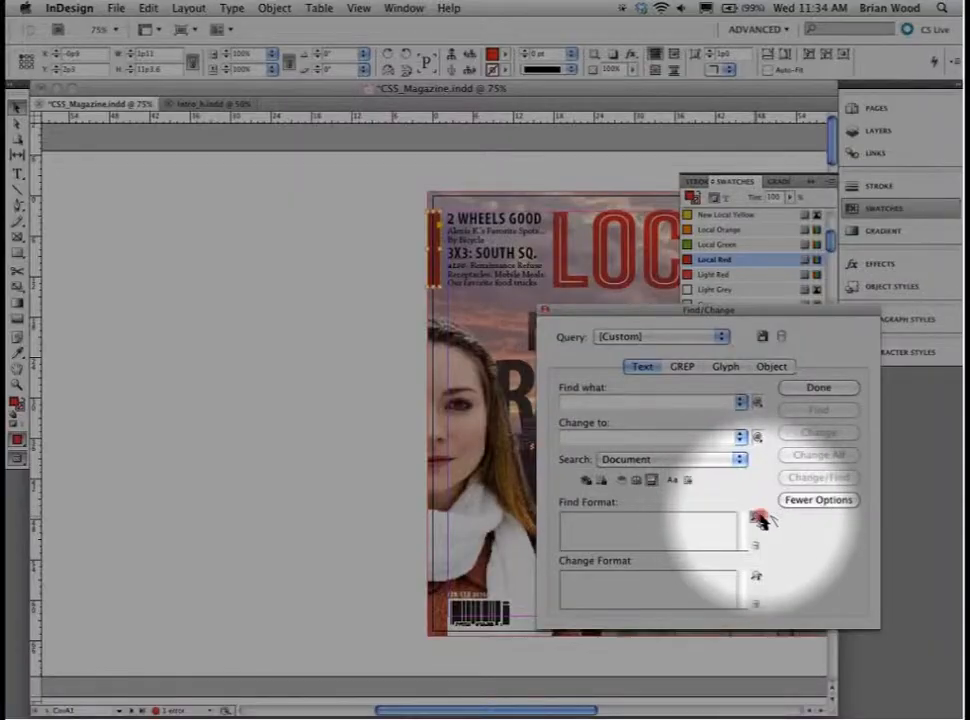
pyautogui.click(757, 518)
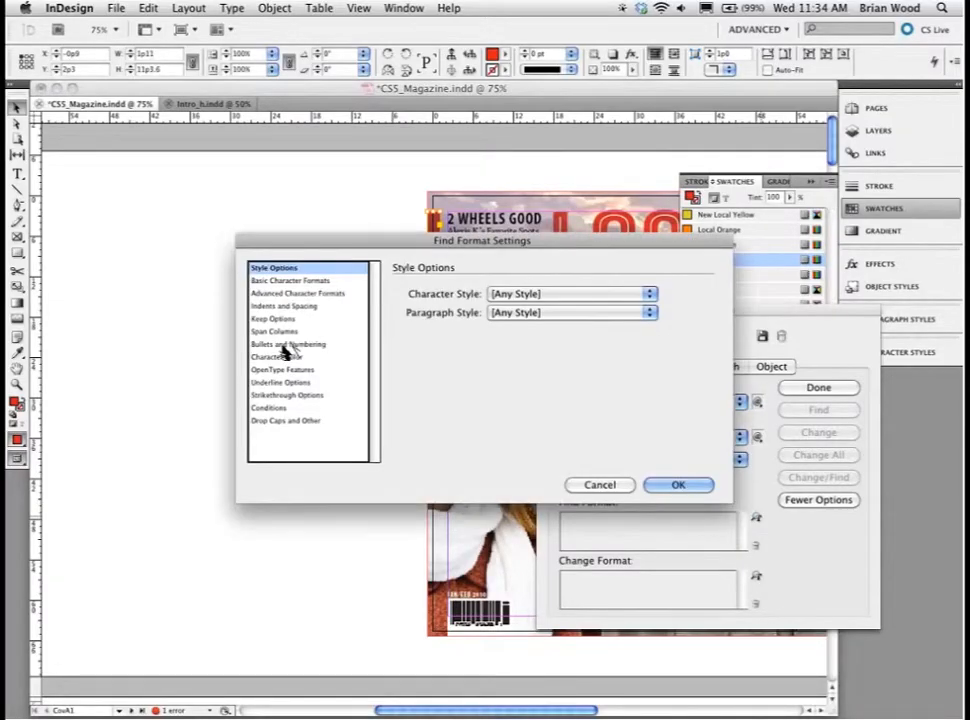
pyautogui.click(280, 358)
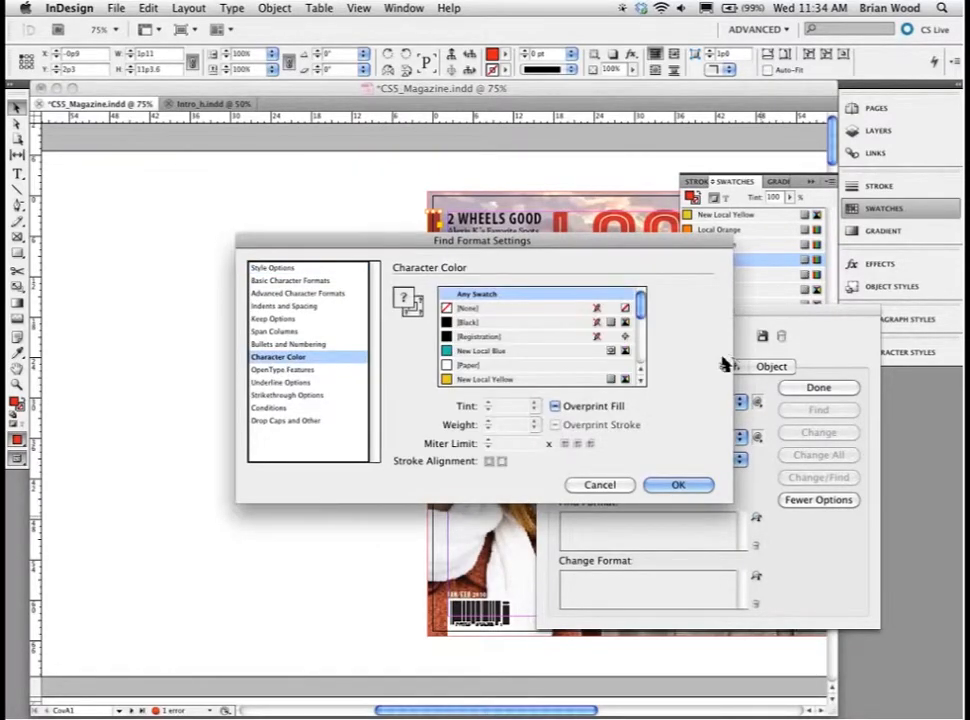
pyautogui.moveTo(641, 304); pyautogui.dragTo(641, 325)
pyautogui.scroll(-1, 641, 322)
pyautogui.click(478, 351)
pyautogui.click(678, 484)
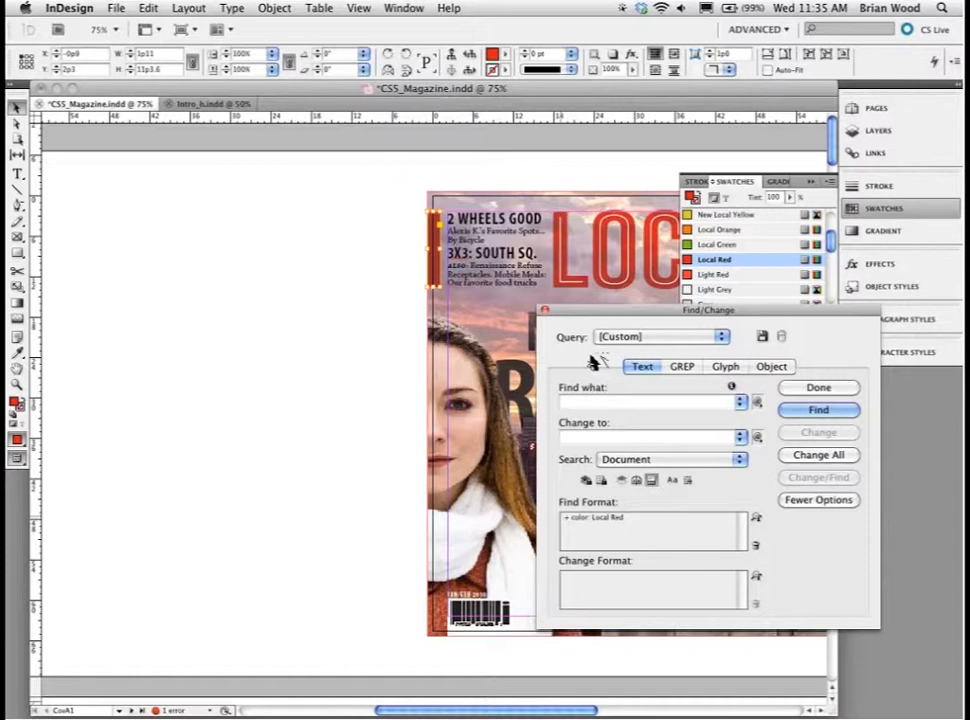
pyautogui.click(814, 410)
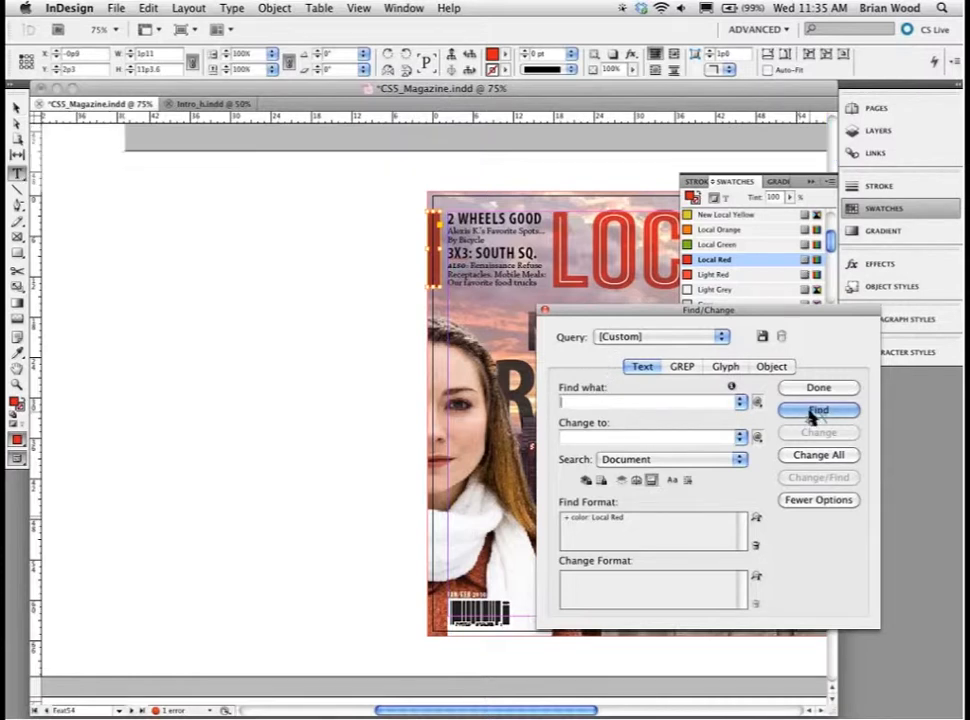
# Find text using the Local Red character color in the document, move the search dialog off the match and close it.
pyautogui.click(813, 410)
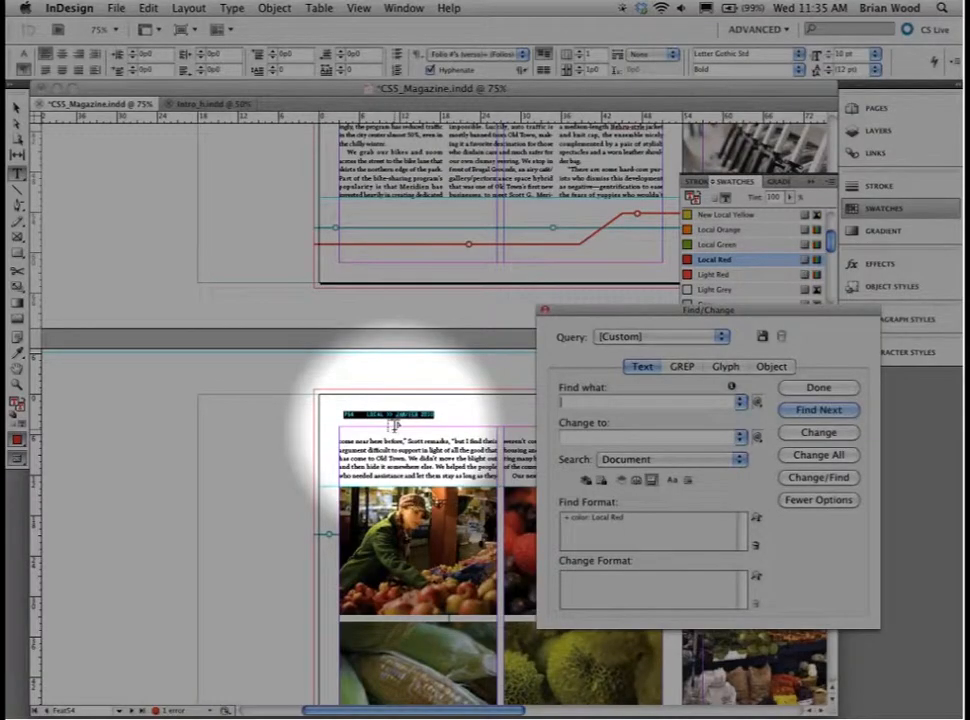
pyautogui.moveTo(582, 317); pyautogui.dragTo(258, 182)
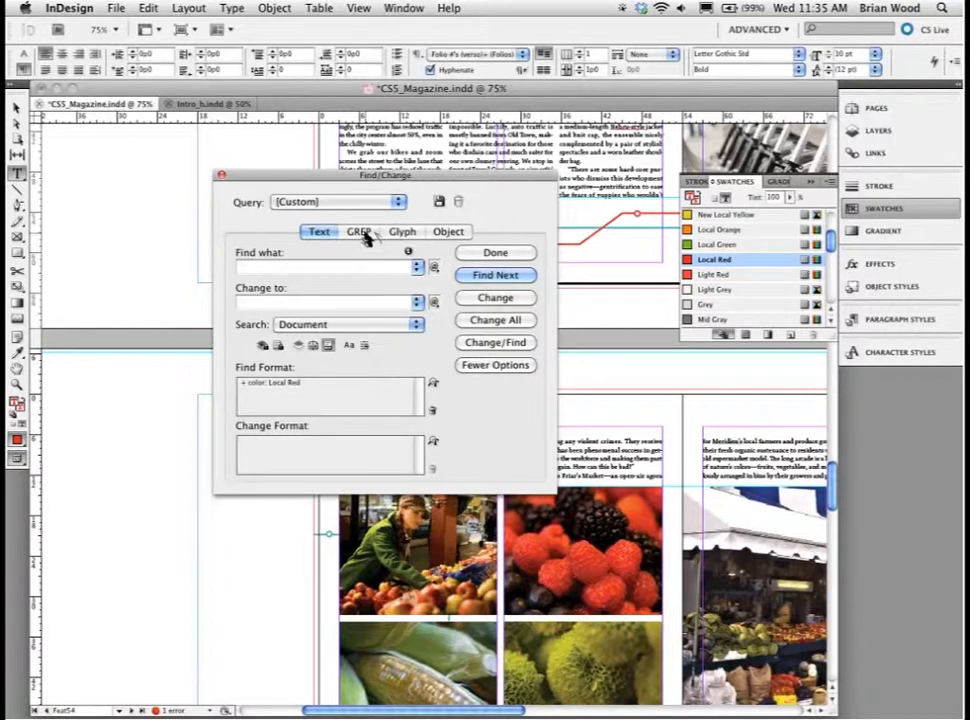
pyautogui.click(494, 253)
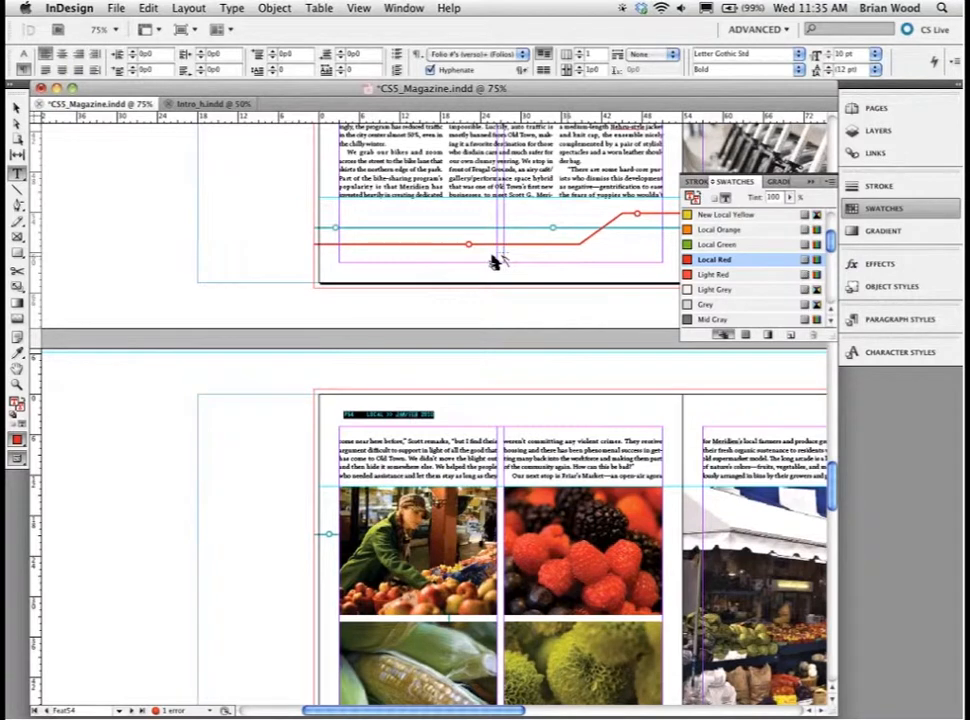
# Collapse the Swatches panel, deselect the found text and fit its spread in the window.
pyautogui.click(855, 210)
pyautogui.press('Escape')
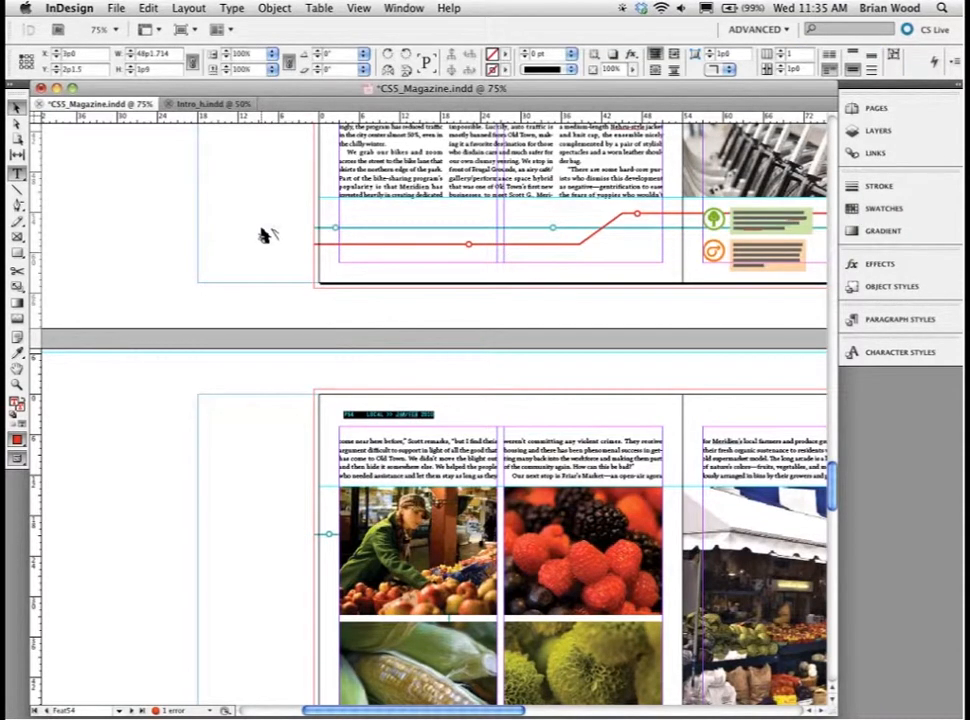
pyautogui.click(263, 234)
pyautogui.press('super+alt+0')
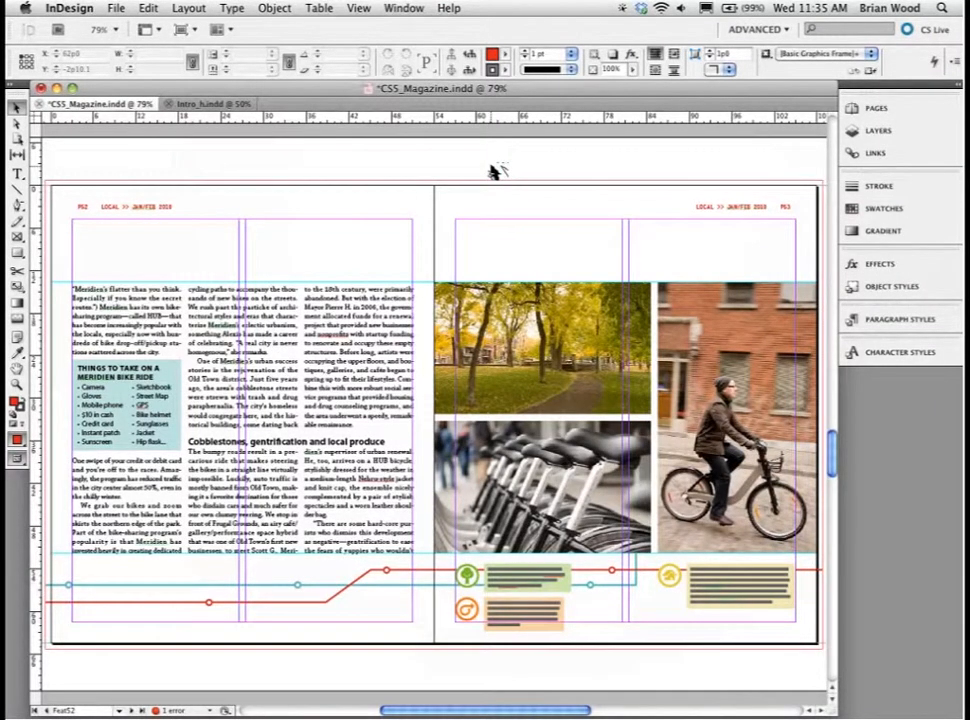
# Hide the side panels and enlarge the document window to use the freed screen space.
pyautogui.hotkey('shift', 'Tab')
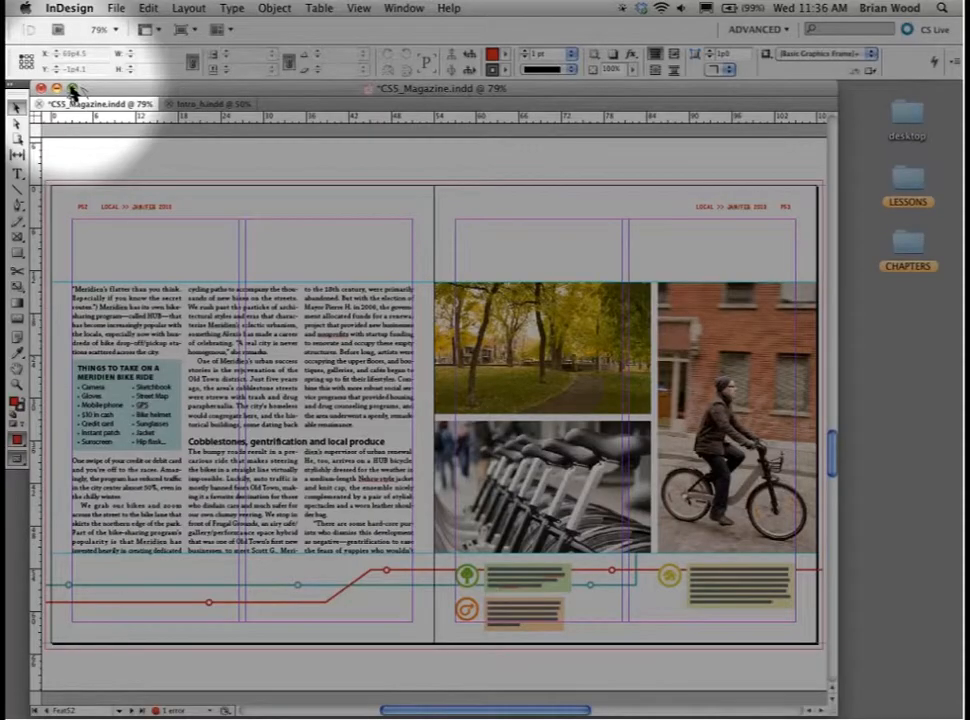
pyautogui.click(72, 88)
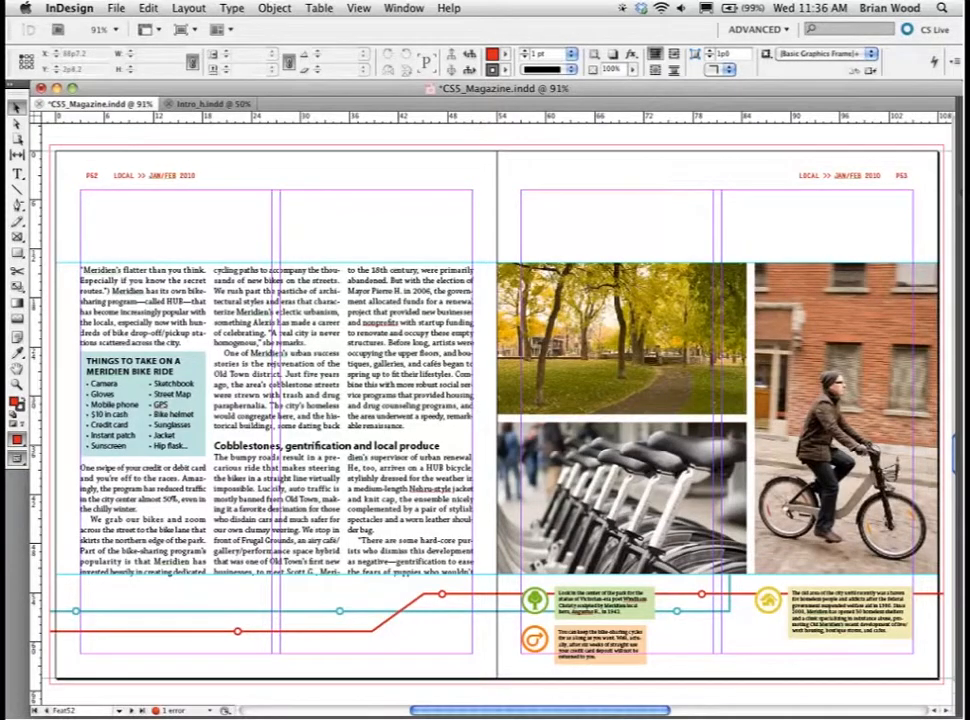
pyautogui.moveTo(962, 208)
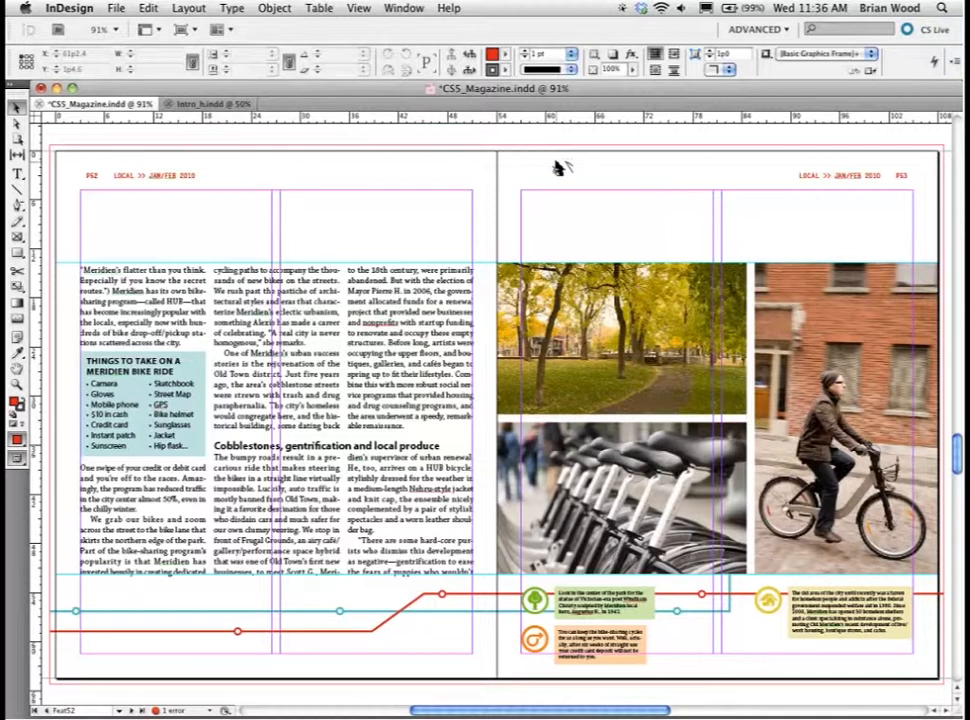
# At the table of contents page, open Find/Change and set it up for a GREP search.
pyautogui.press('super+minus')
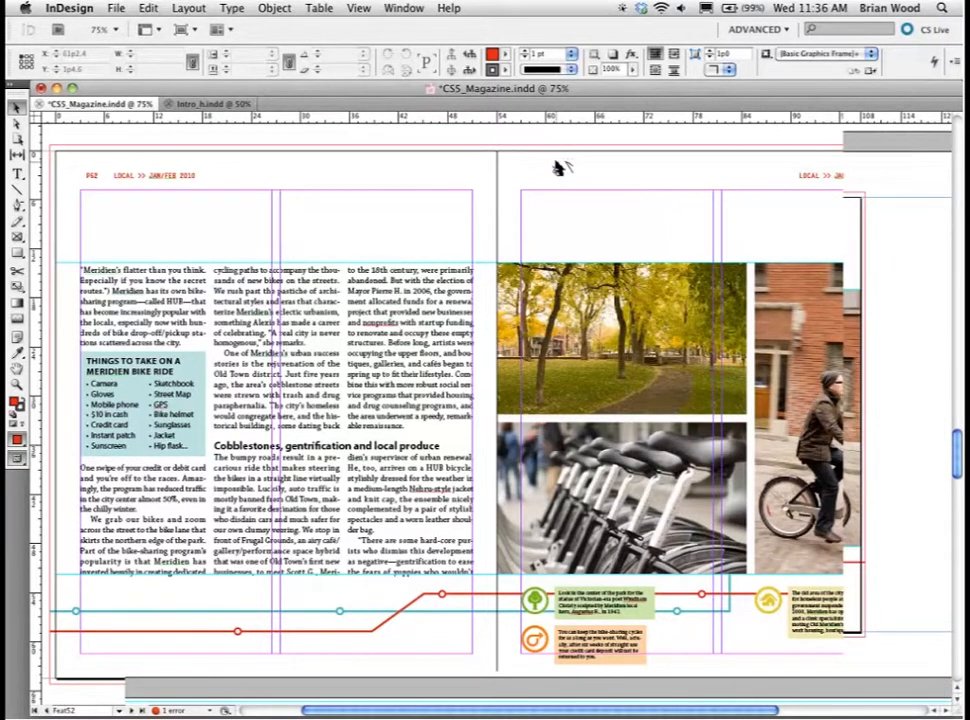
pyautogui.press('super+minus')
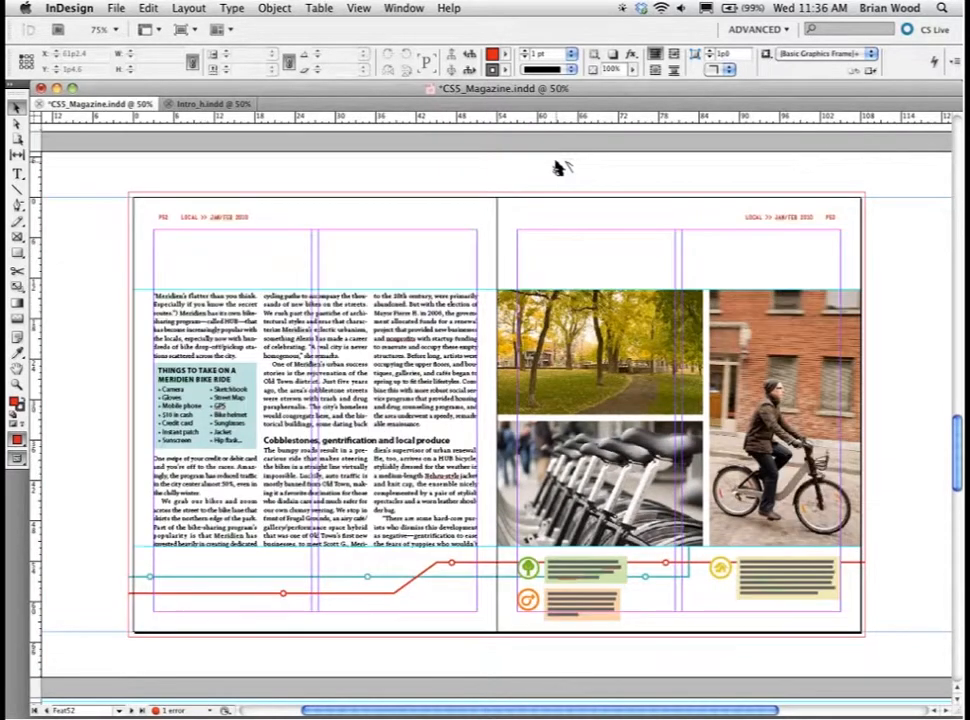
pyautogui.press('super+minus')
pyautogui.scroll(15, 634, 234)
pyautogui.scroll(-5, 600, 320)
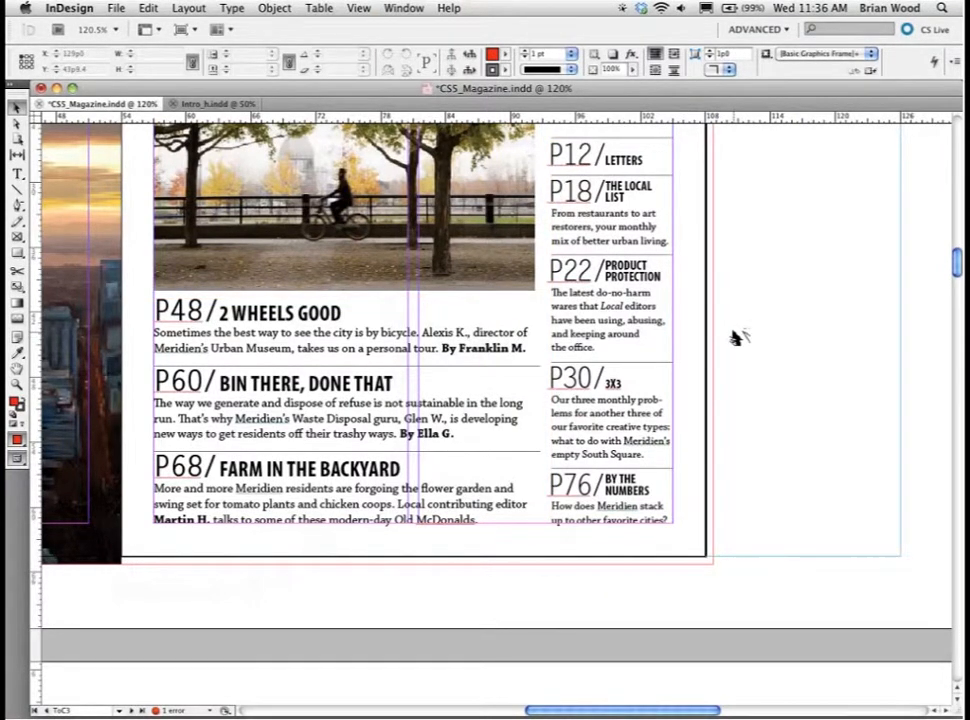
pyautogui.scroll(2, 632, 289)
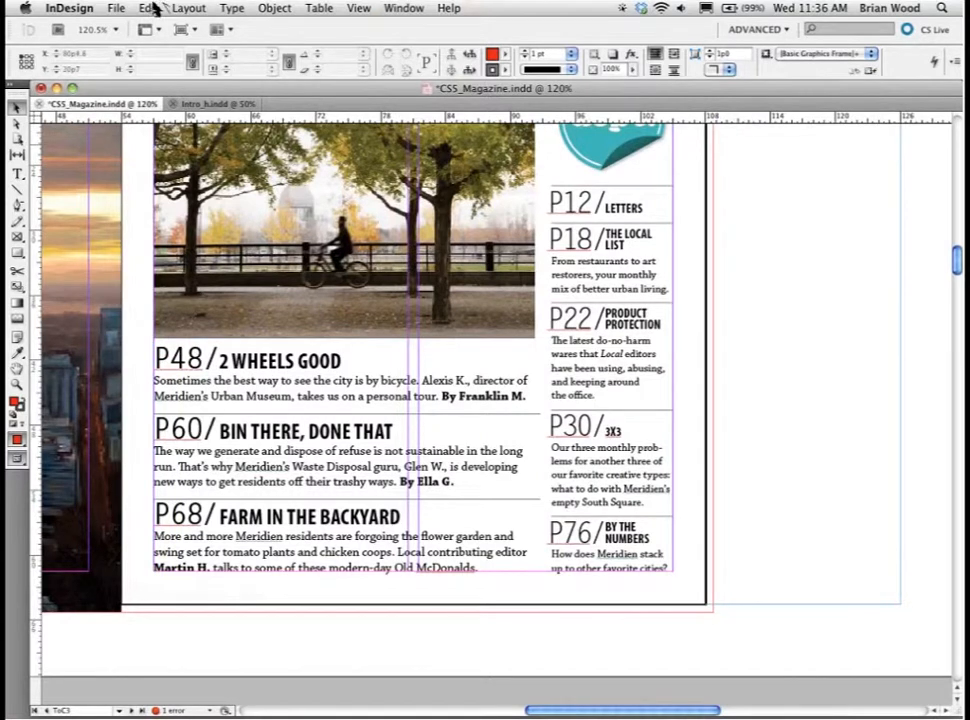
pyautogui.click(150, 8)
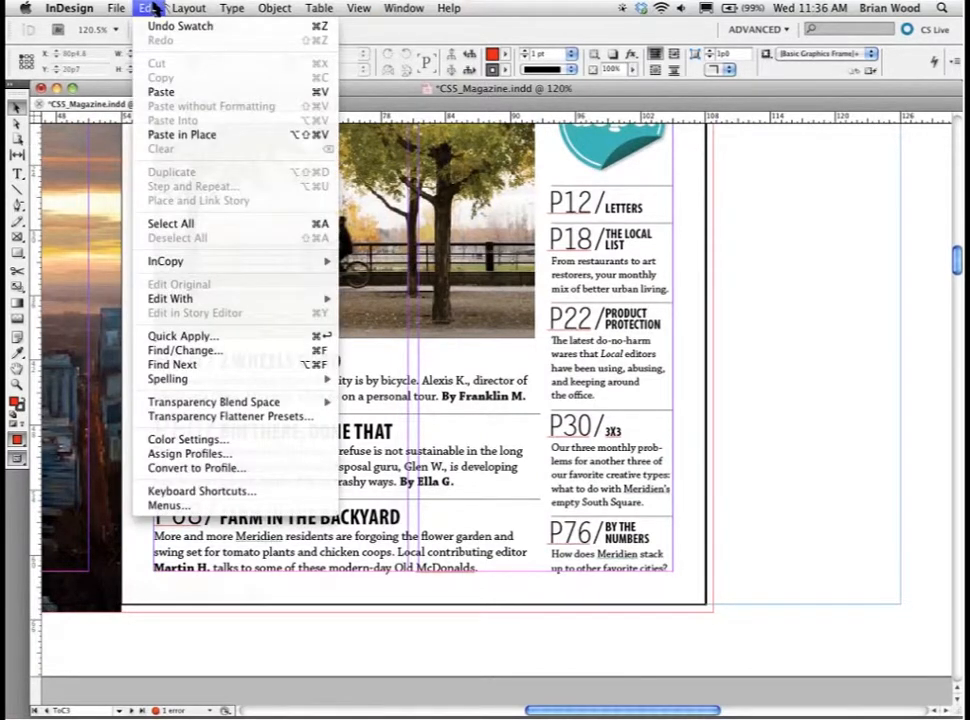
pyautogui.click(320, 351)
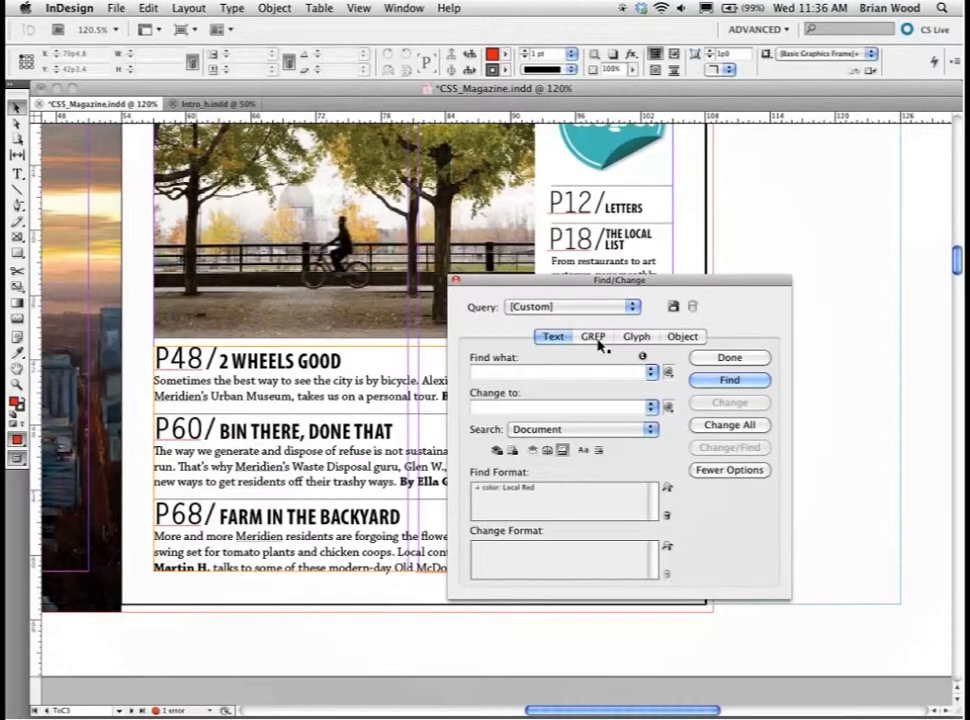
pyautogui.click(530, 374)
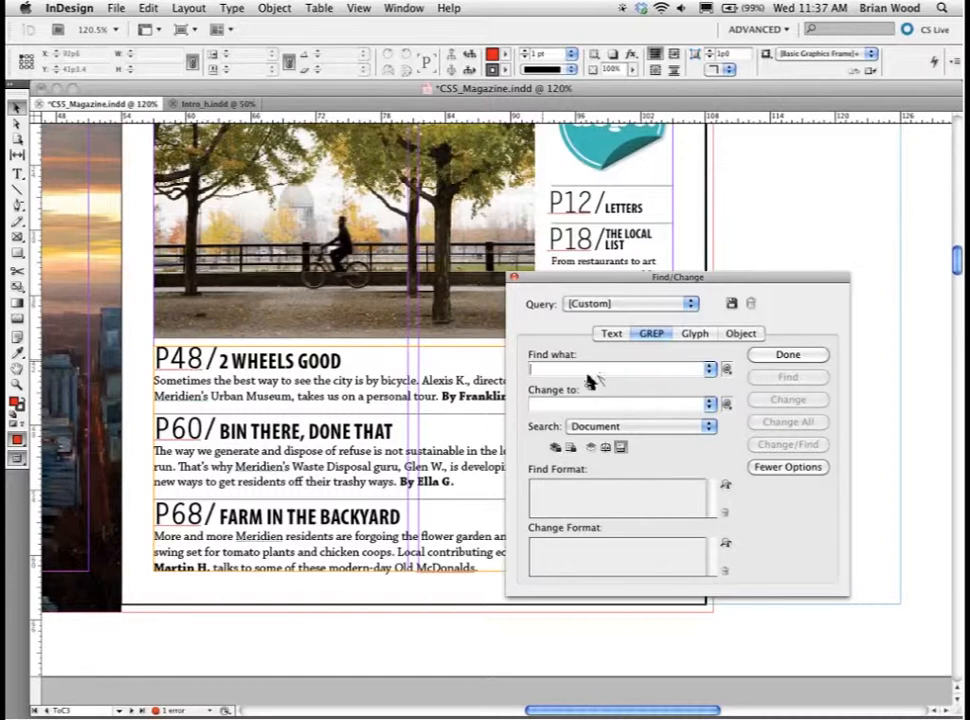
pyautogui.click(727, 370)
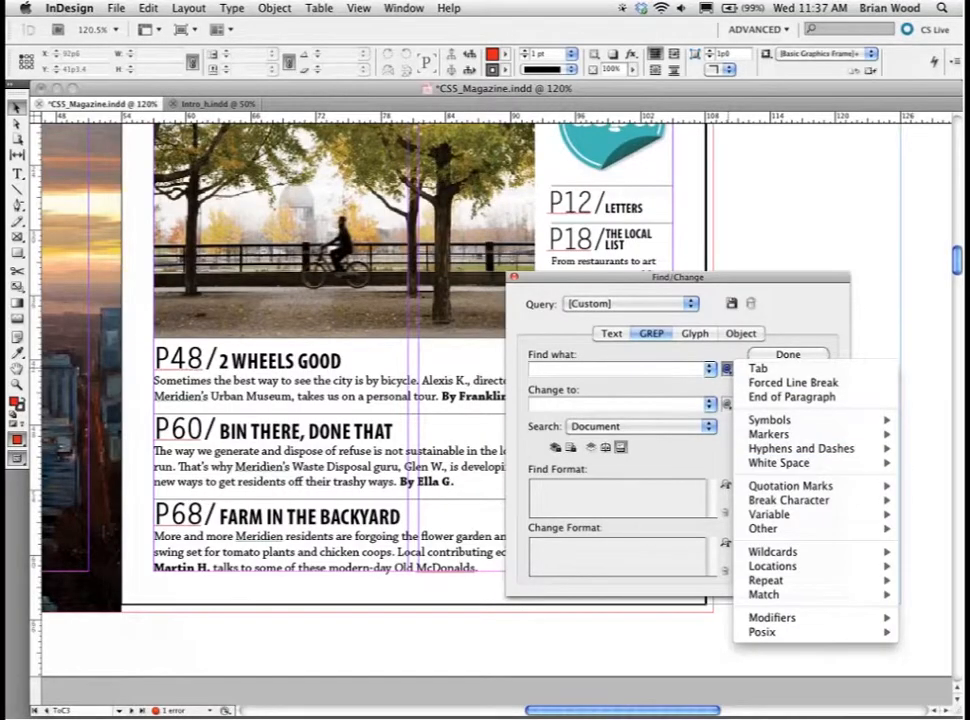
pyautogui.moveTo(826, 503)
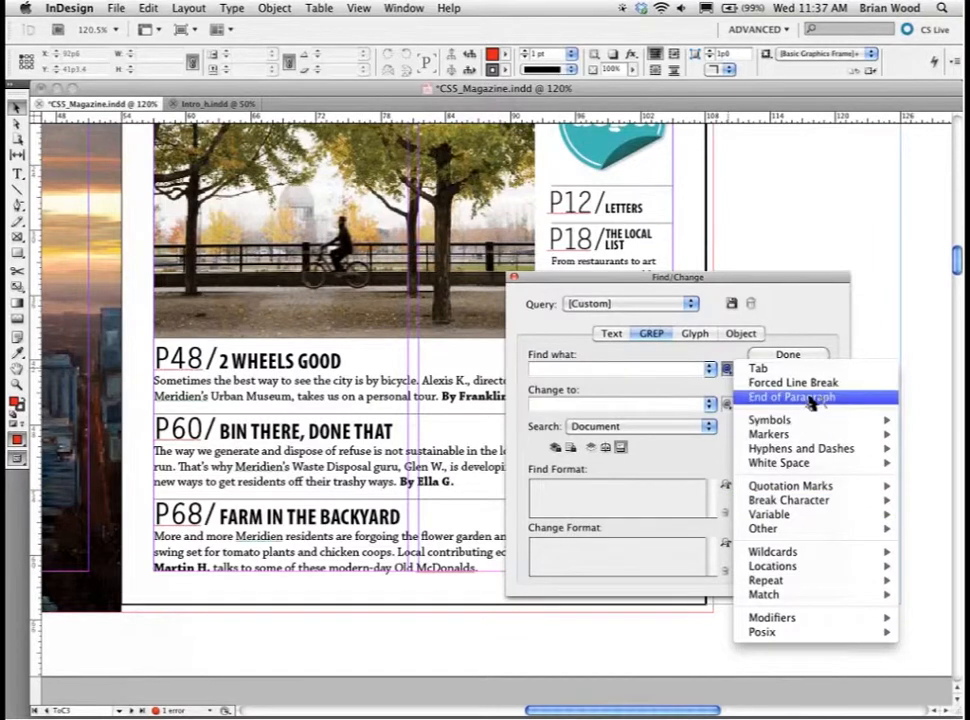
pyautogui.moveTo(812, 450)
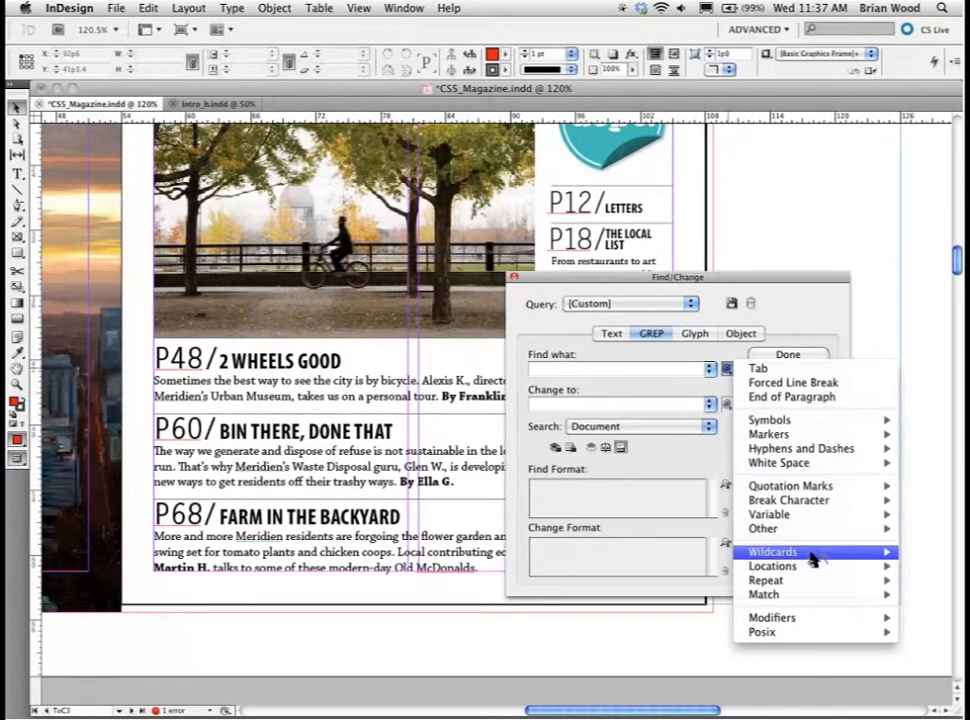
pyautogui.moveTo(812, 556)
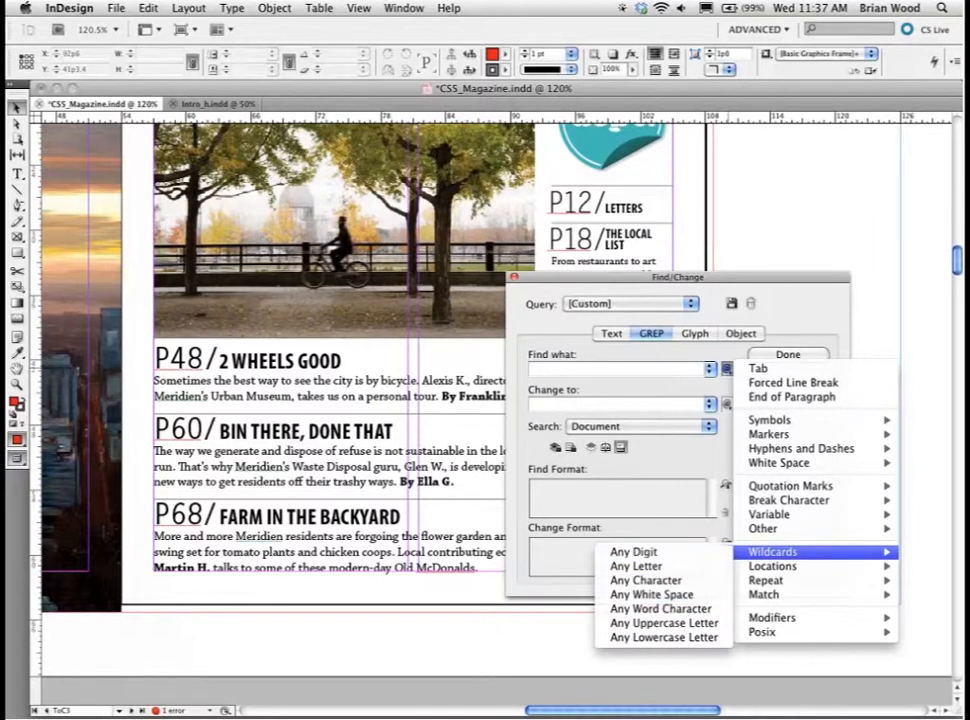
# Enter the GREP search pattern P\d\d, a capital P followed by two Any Digit wildcards.
pyautogui.click(550, 369)
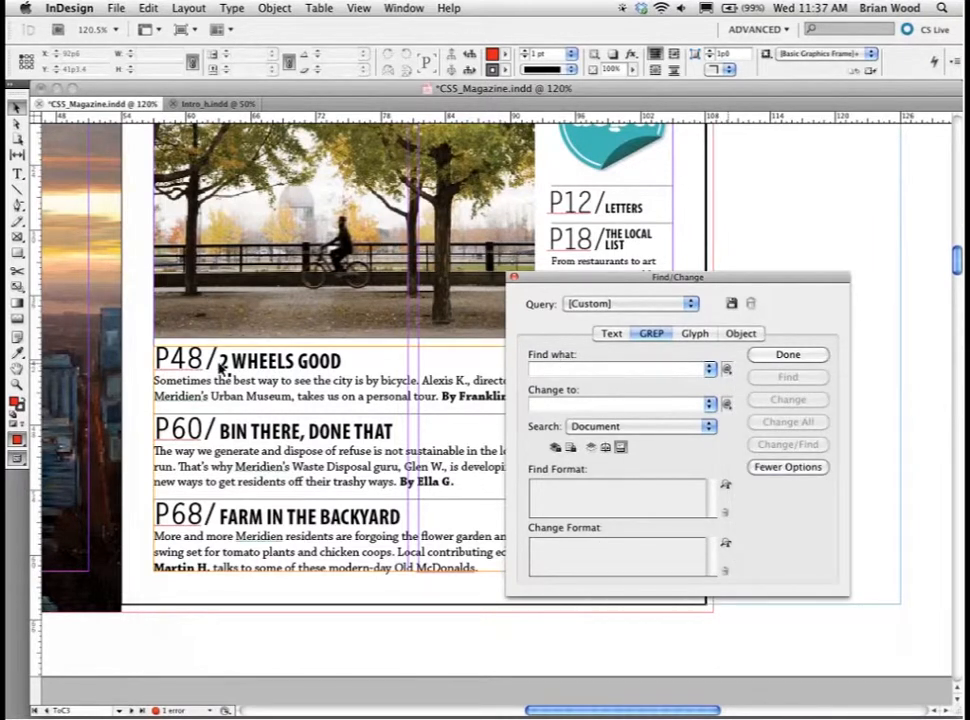
pyautogui.write('P')
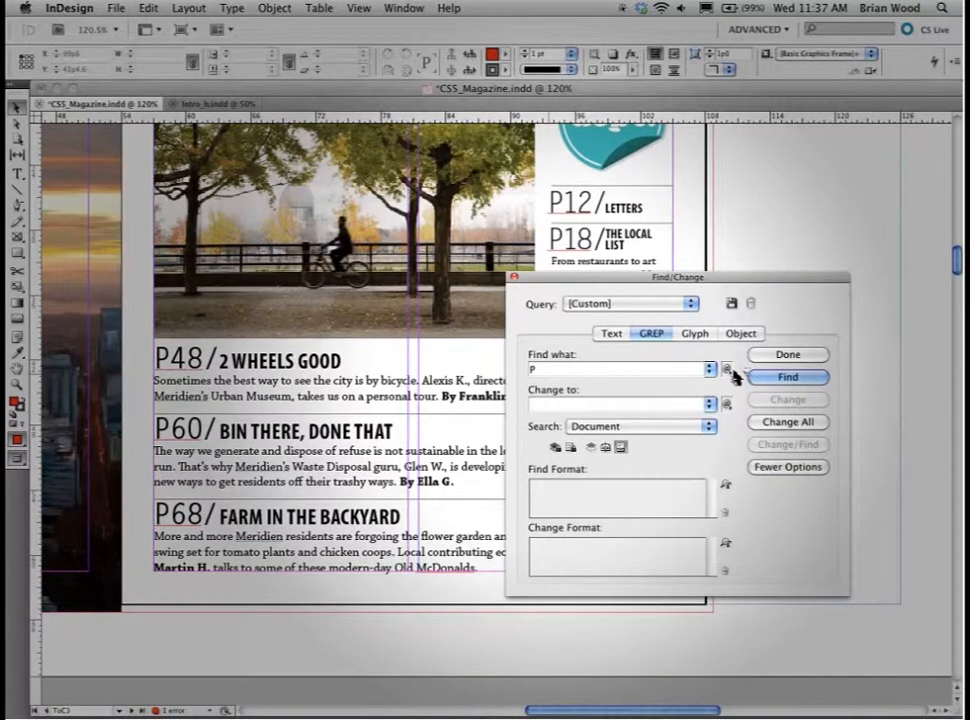
pyautogui.click(728, 372)
pyautogui.moveTo(770, 552)
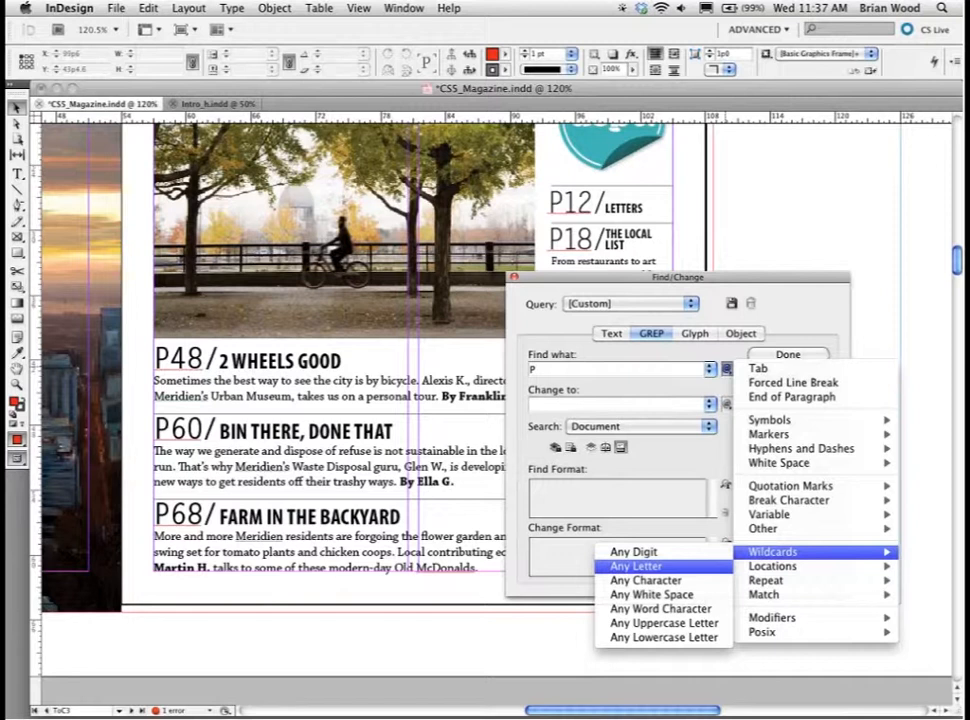
pyautogui.press('Return')
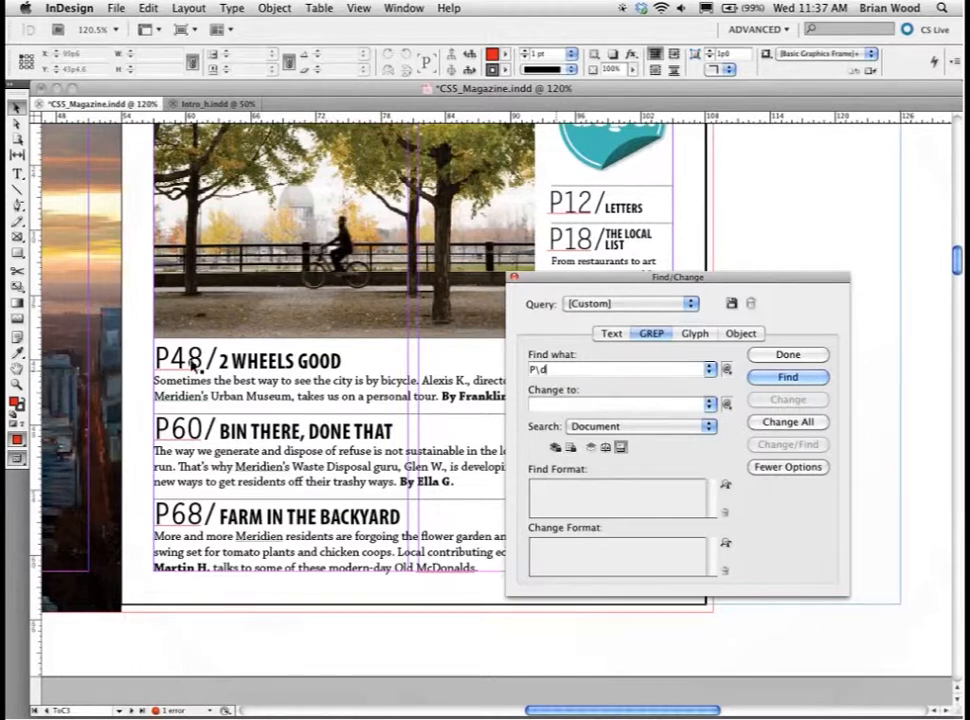
pyautogui.write('\\d')
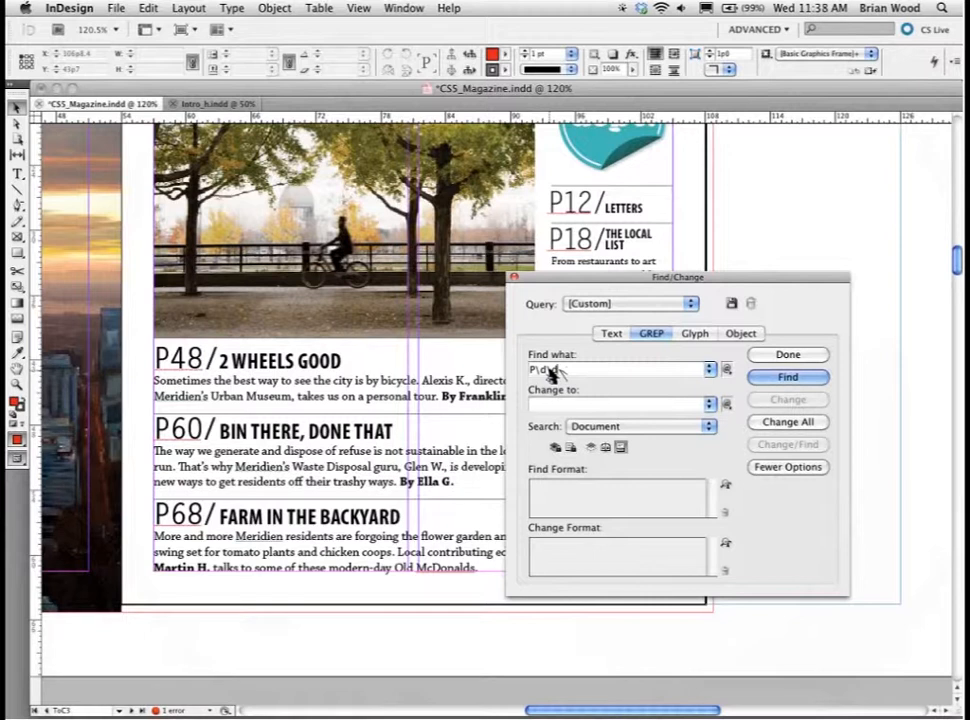
# Step through the page numbers matching the pattern up to P18, and close Find/Change.
pyautogui.click(790, 378)
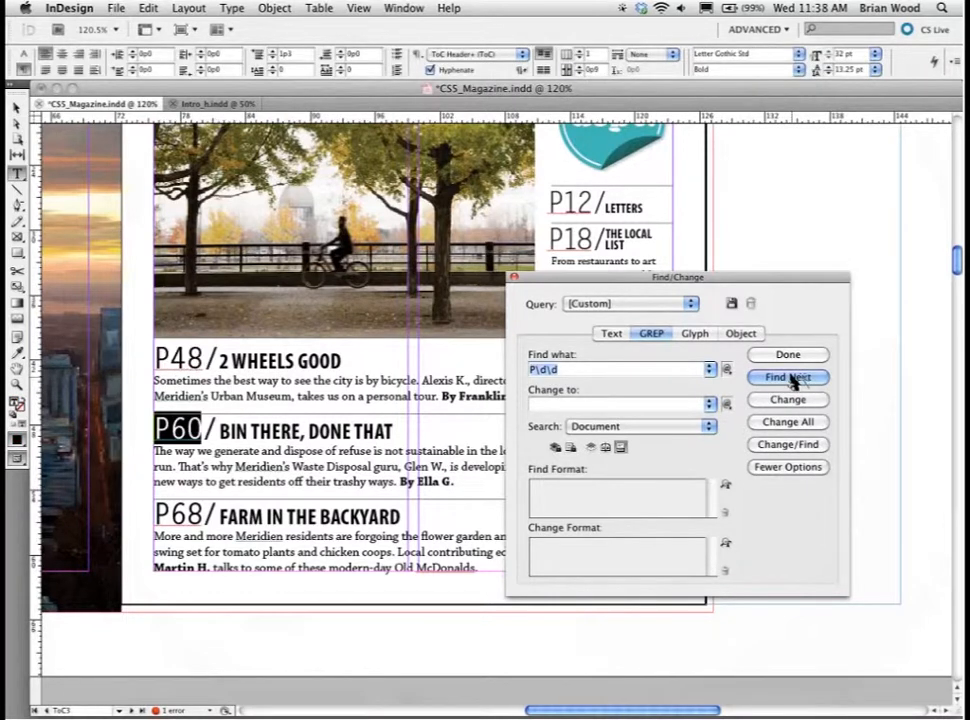
pyautogui.click(790, 378)
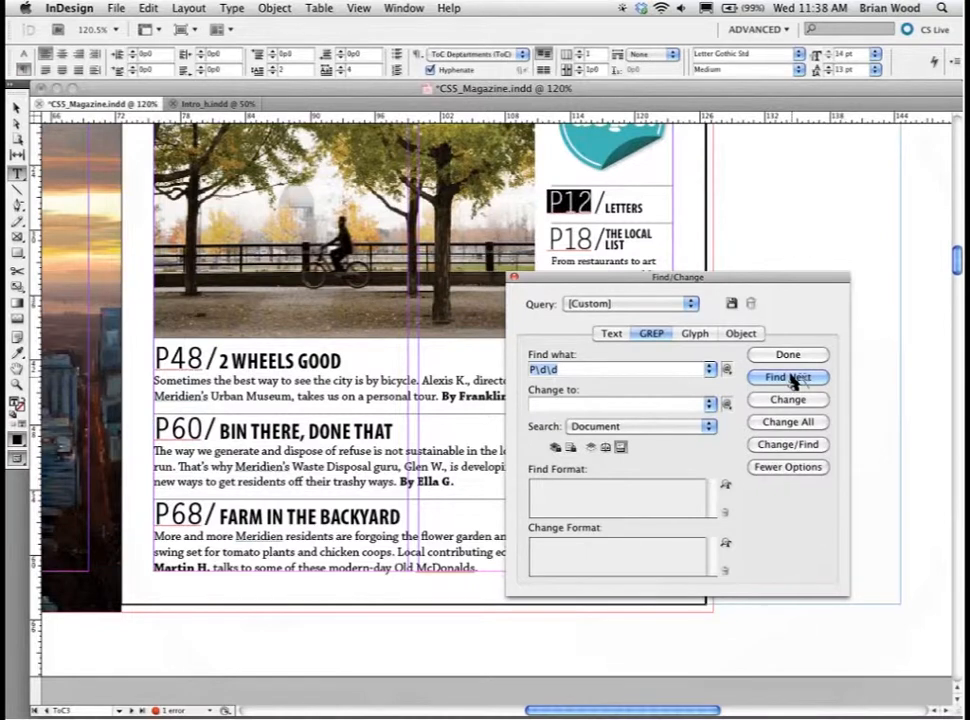
pyautogui.click(790, 378)
pyautogui.moveTo(660, 277); pyautogui.dragTo(790, 220)
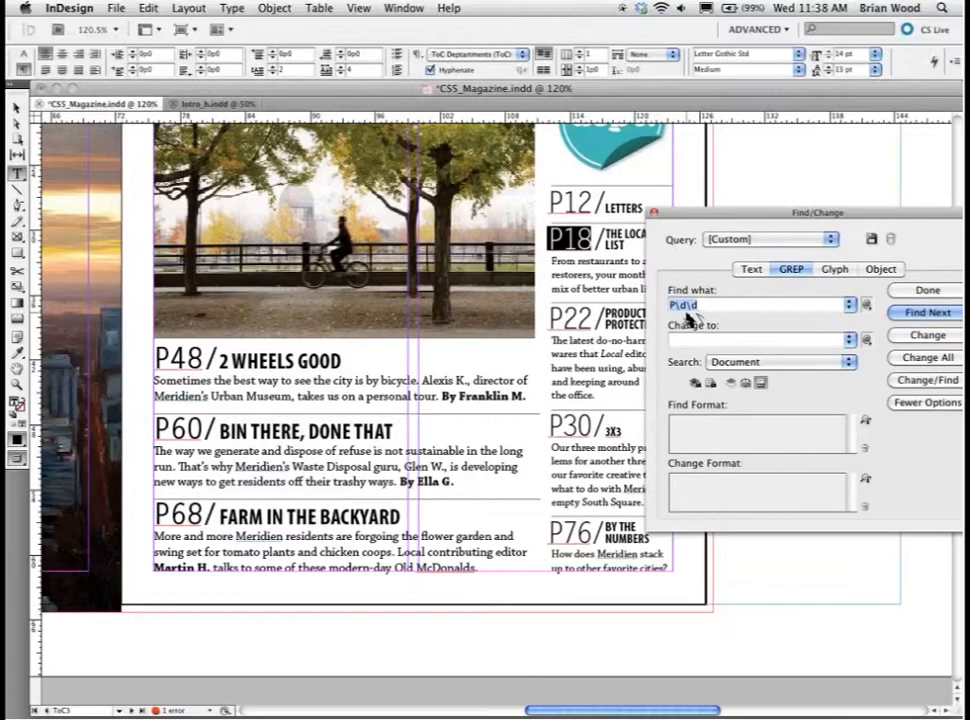
pyautogui.moveTo(659, 219); pyautogui.dragTo(526, 237)
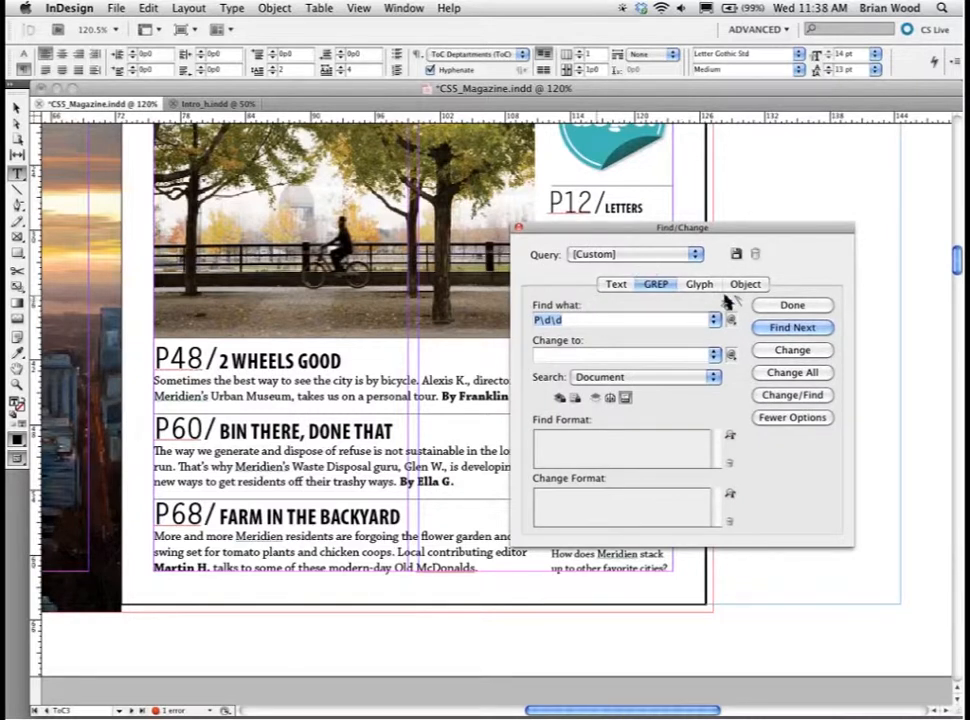
pyautogui.click(790, 305)
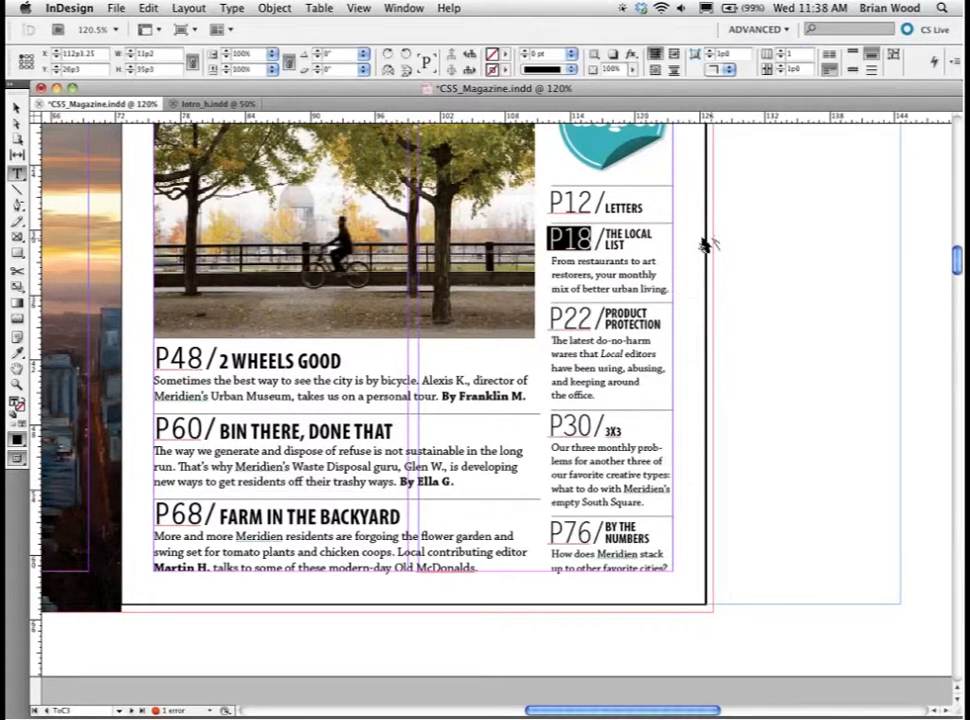
# Deselect the found text and fit the table of contents spread in the window.
pyautogui.press('Escape')
pyautogui.click(712, 244)
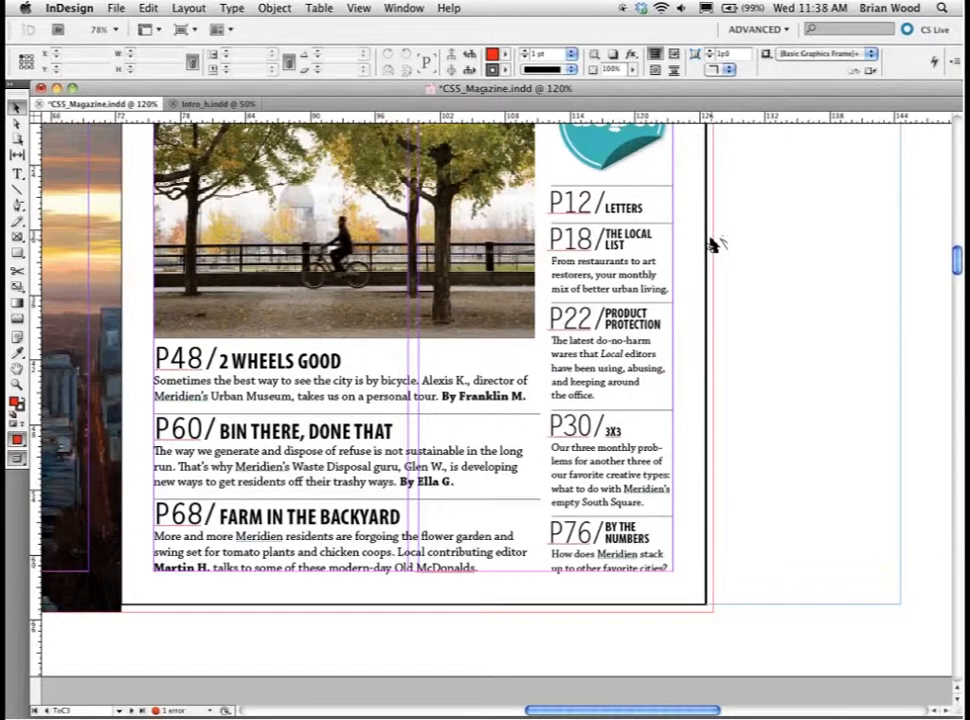
pyautogui.press('super+alt+0')
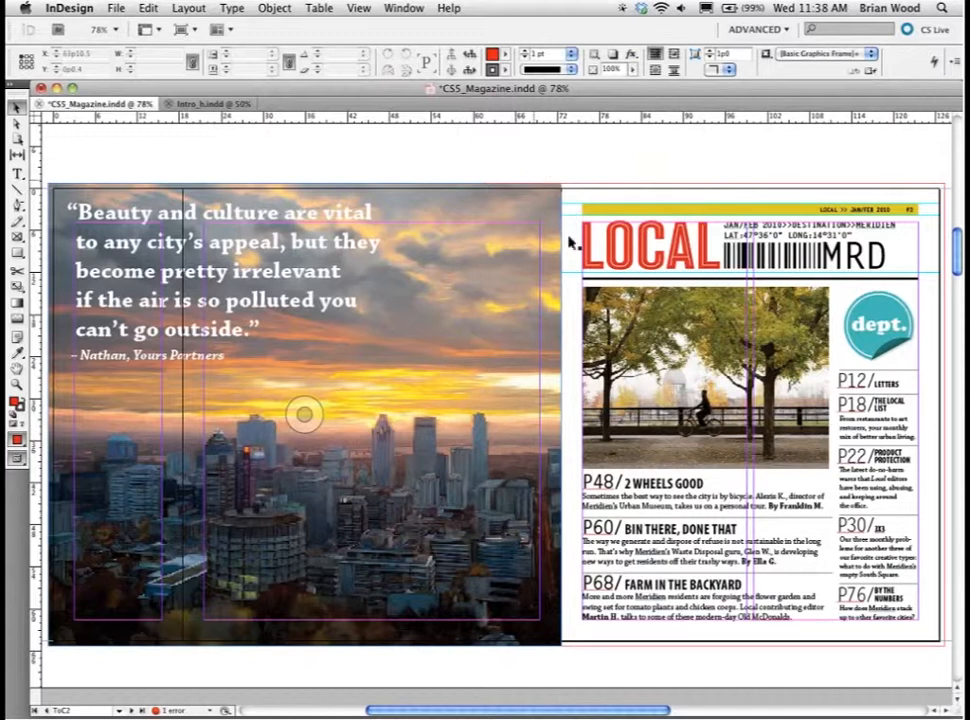
# Browse the magazine spreads to the opening of the bicycle feature and magnify the body text below its large quote.
pyautogui.click(568, 270)
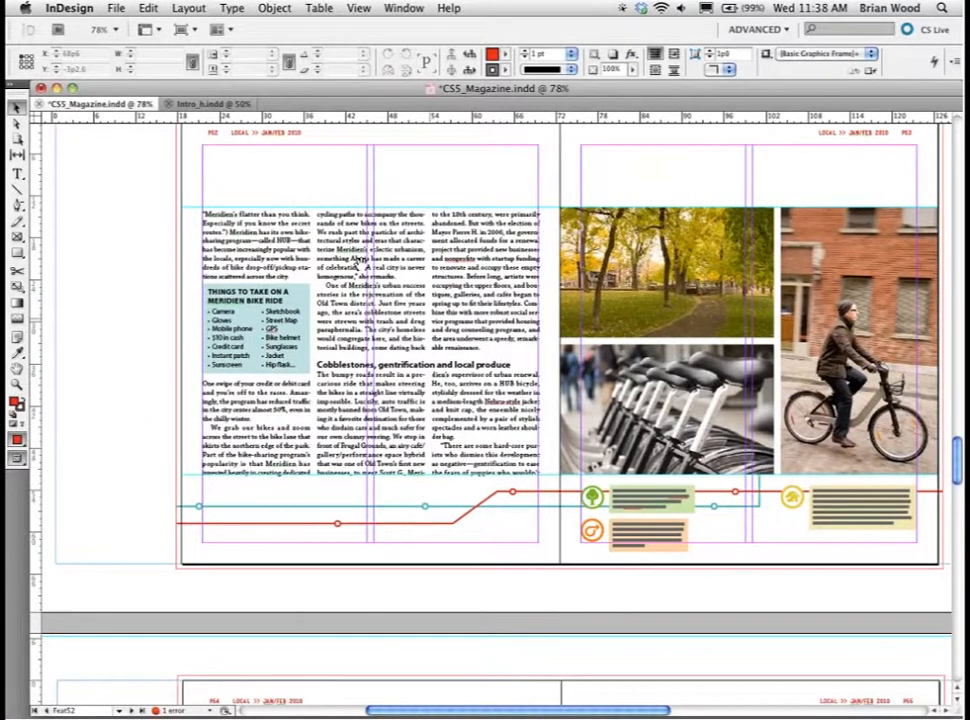
pyautogui.moveTo(425, 313); pyautogui.dragTo(355, 262)
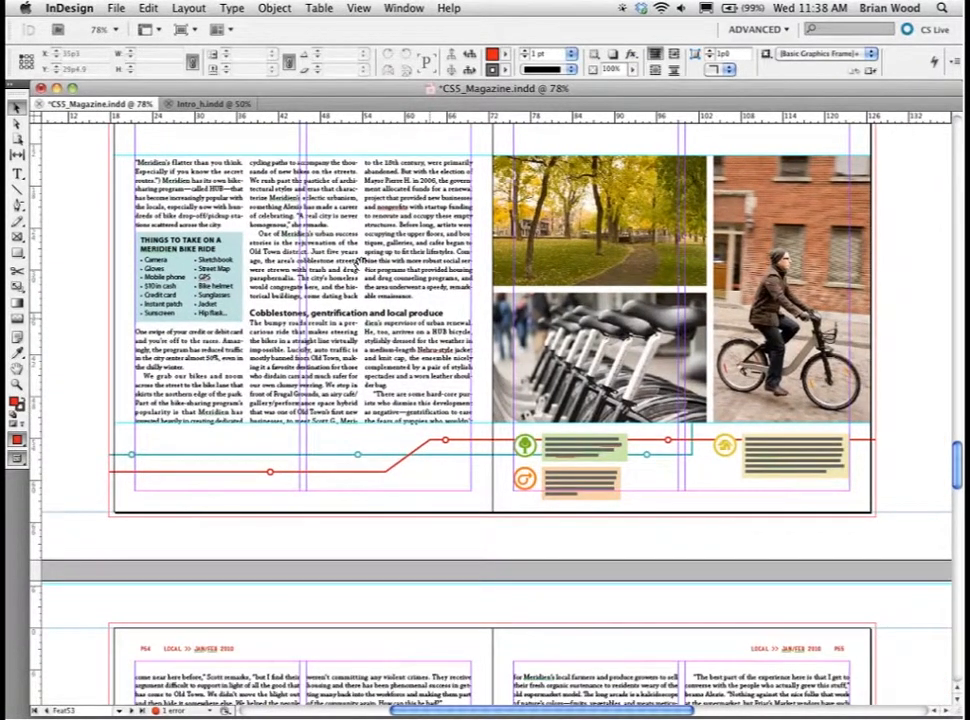
pyautogui.scroll(-5, 430, 232)
pyautogui.scroll(-1, 430, 232)
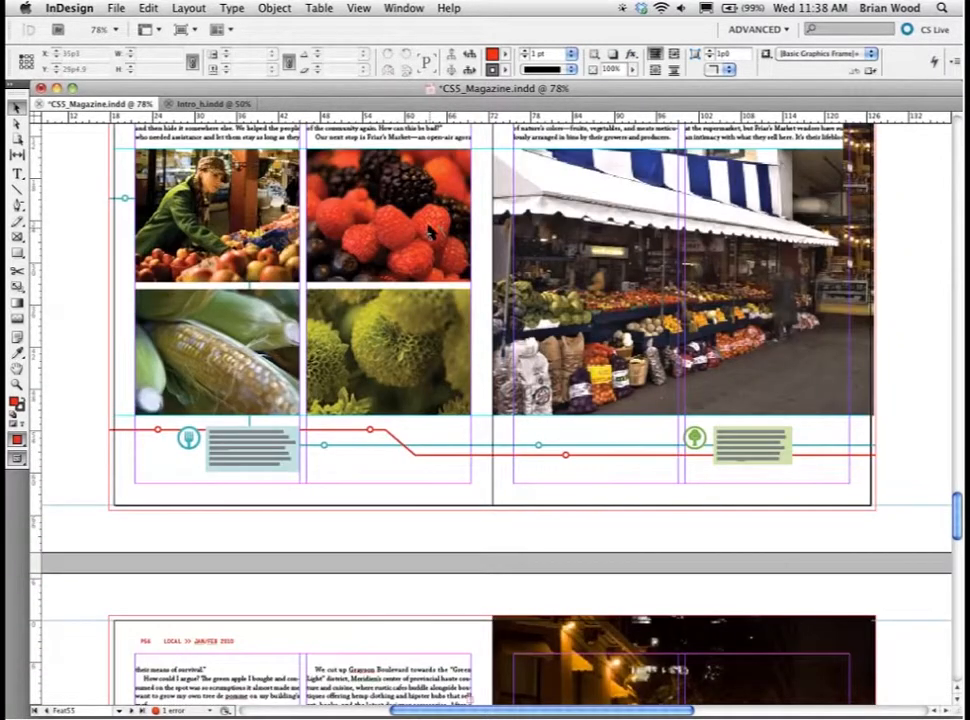
pyautogui.scroll(-6, 430, 232)
pyautogui.scroll(3, 430, 232)
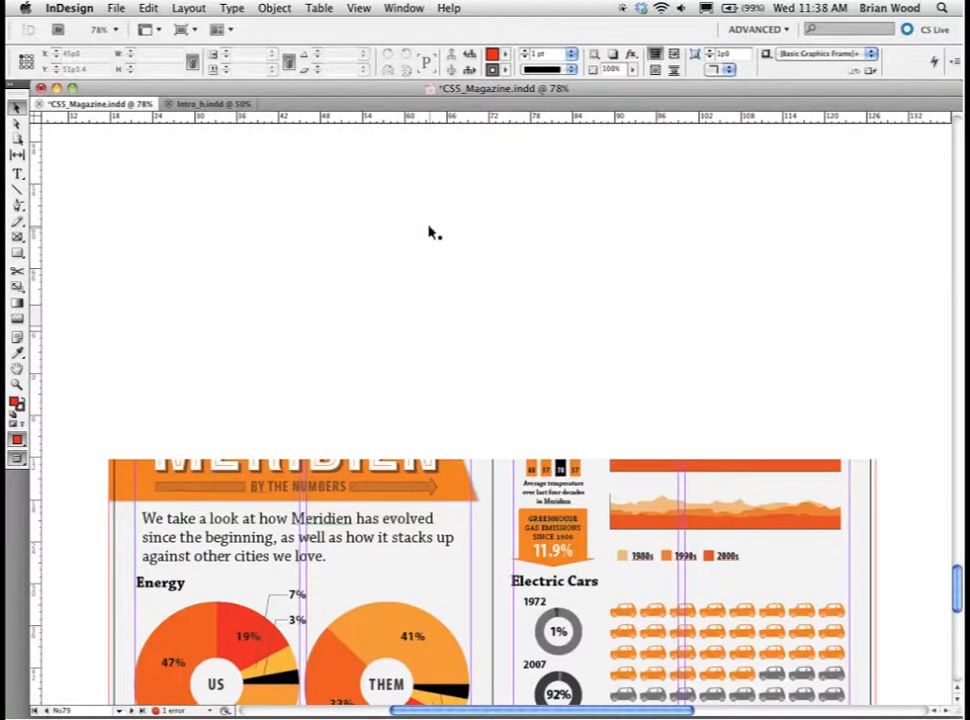
pyautogui.scroll(15, 430, 232)
pyautogui.scroll(-2, 492, 238)
pyautogui.moveTo(493, 239); pyautogui.dragTo(816, 458)
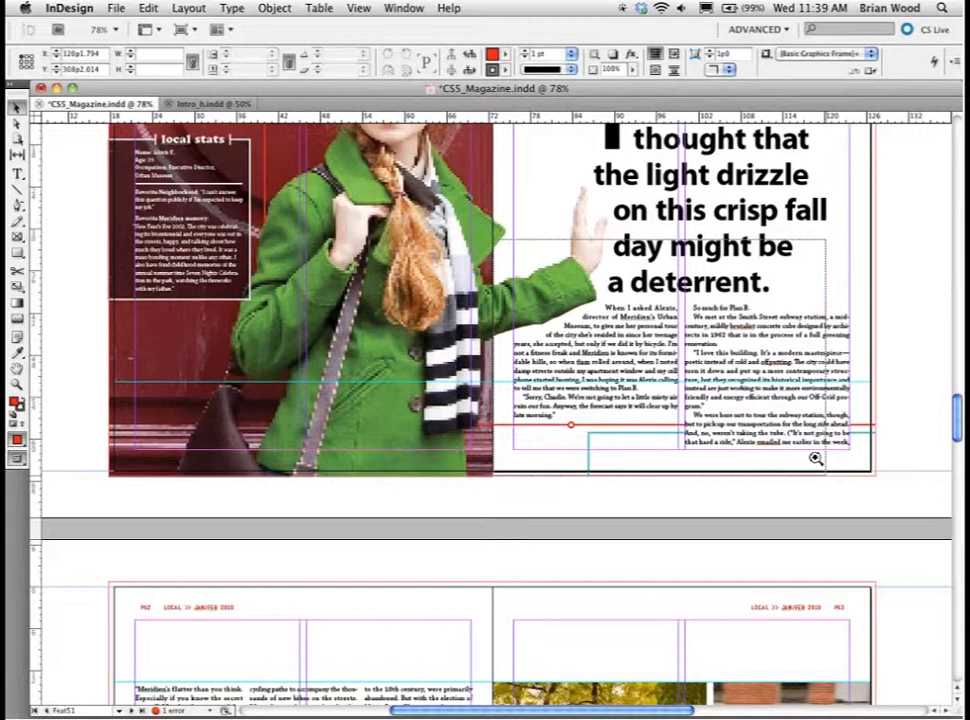
pyautogui.moveTo(816, 458); pyautogui.dragTo(816, 458)
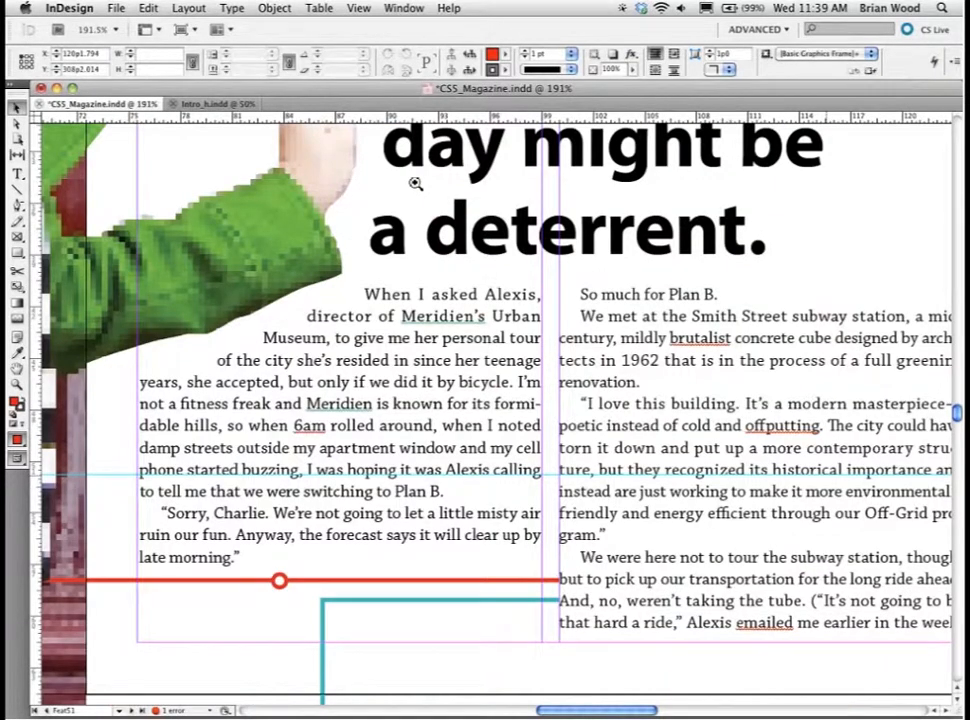
# Select the paragraph "So much for Plan B." in the second column and show hidden characters.
pyautogui.scroll(-2, 416, 184)
pyautogui.hscroll(4, 416, 184)
pyautogui.tripleClick(455, 187)
pyautogui.press('alt+super+i')
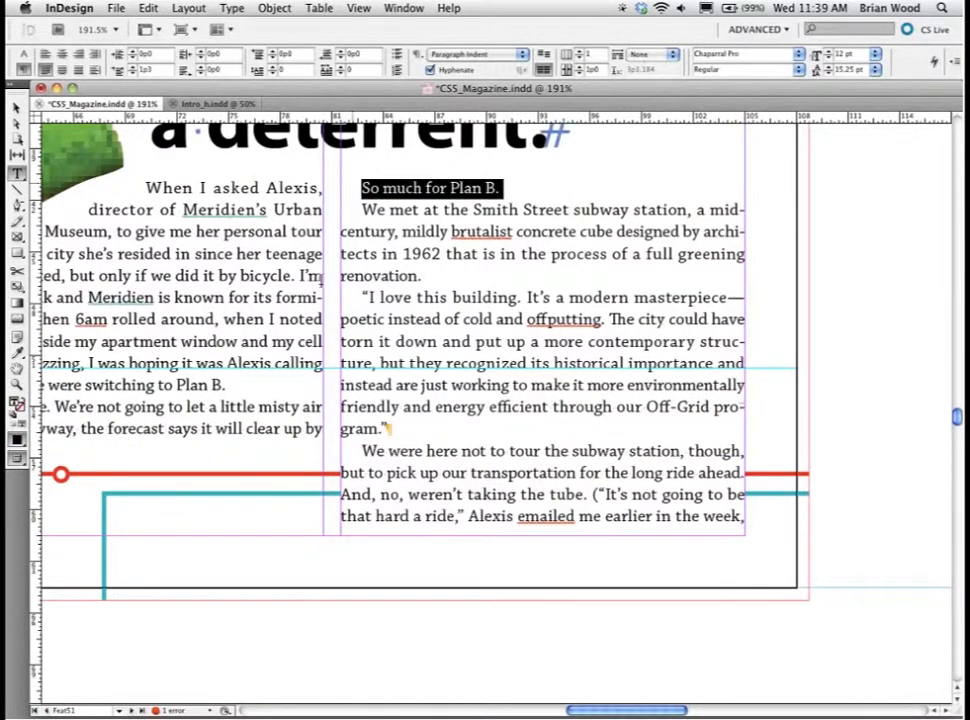
pyautogui.moveTo(318, 285); pyautogui.dragTo(441, 268)
pyautogui.hscroll(-2, 560, 170)
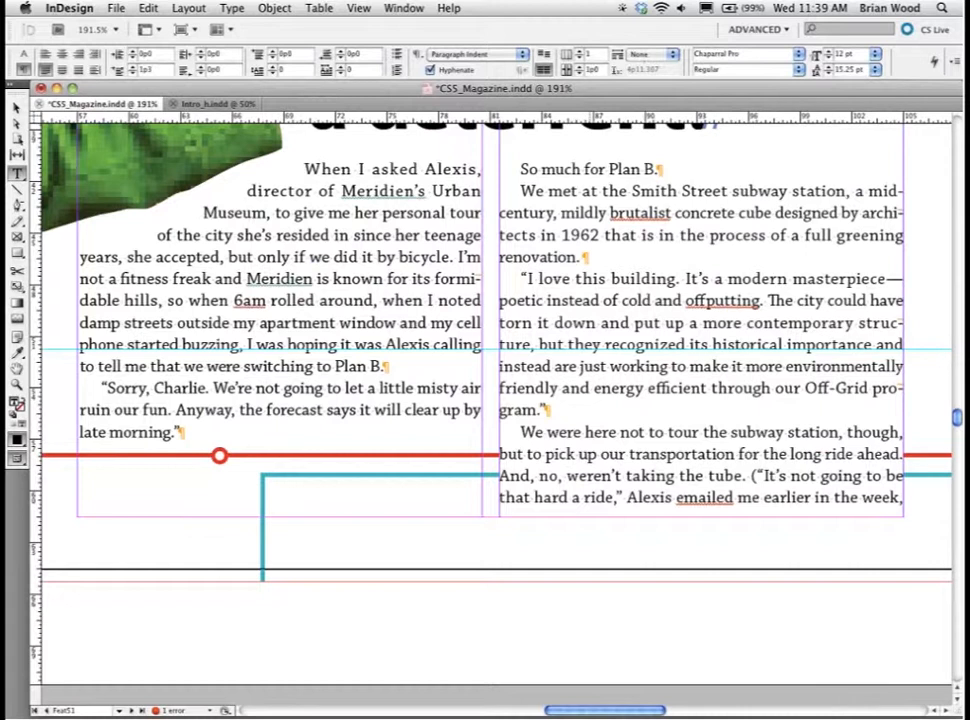
pyautogui.hotkey('shift', 'Tab')
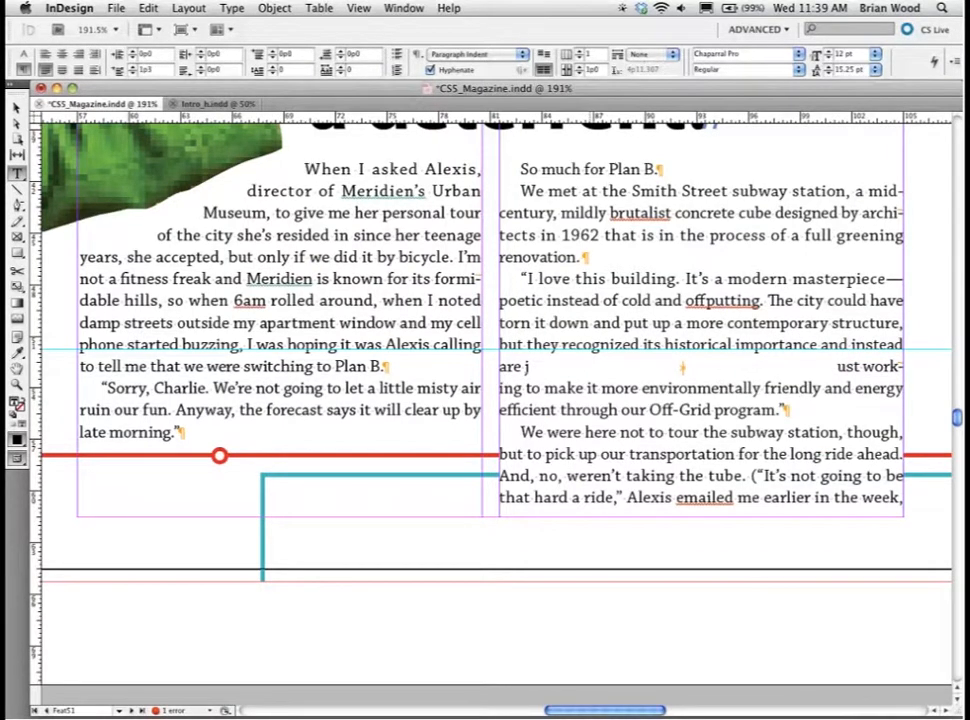
pyautogui.press('Escape')
pyautogui.hotkey('ctrl', 'z')
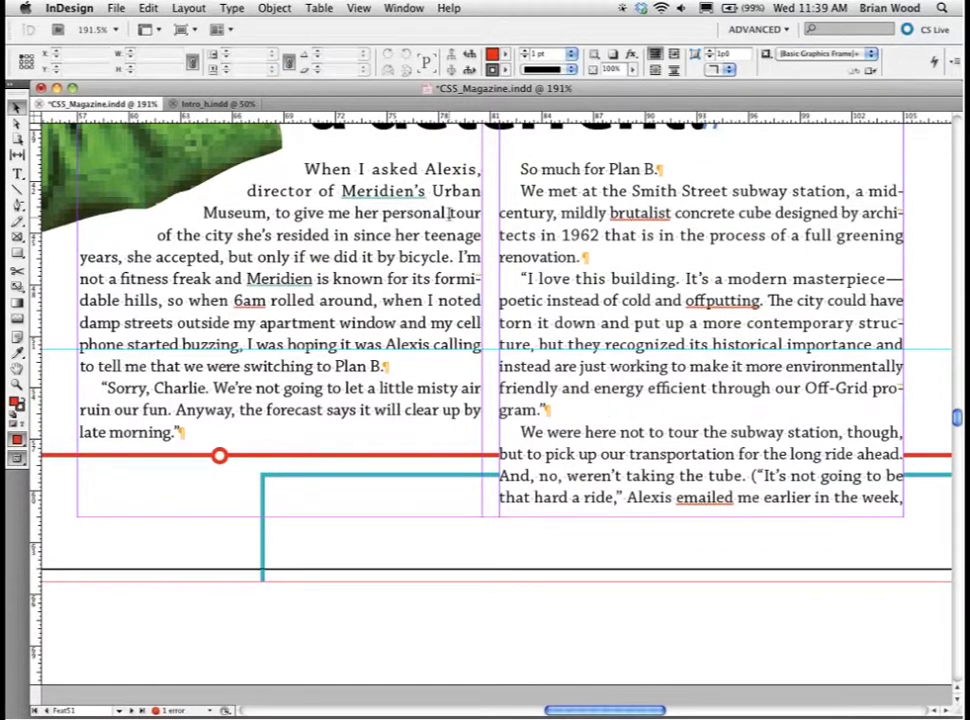
# Bring back the hidden panels beside the document, and open Paragraph Styles enlarged to list more styles.
pyautogui.hotkey('shift', 'Tab')
pyautogui.click(73, 88)
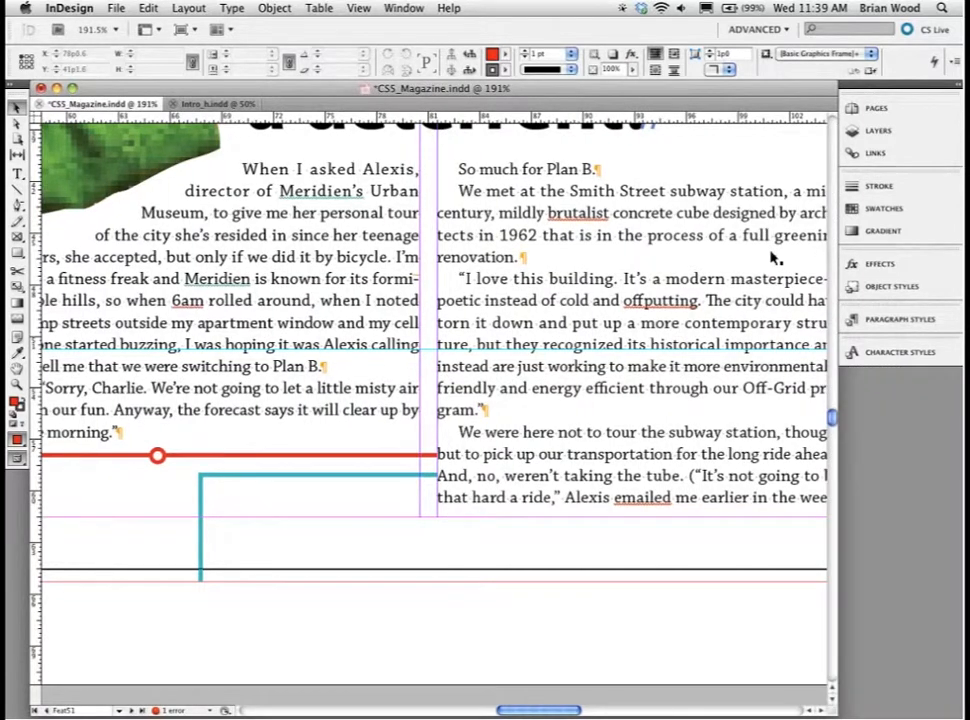
pyautogui.click(900, 319)
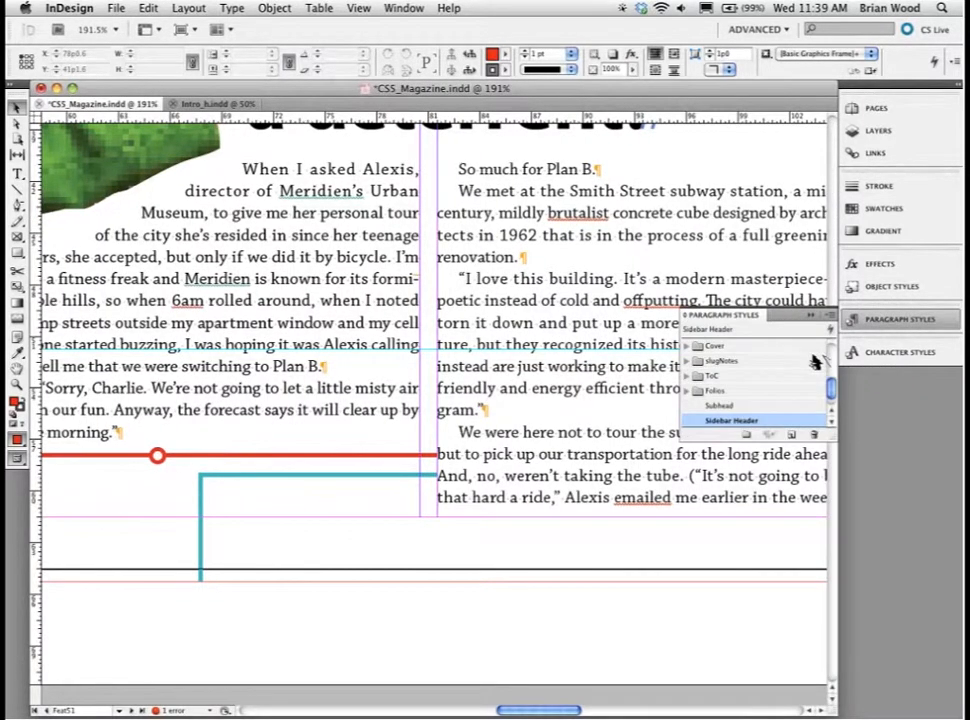
pyautogui.moveTo(828, 434); pyautogui.dragTo(826, 542)
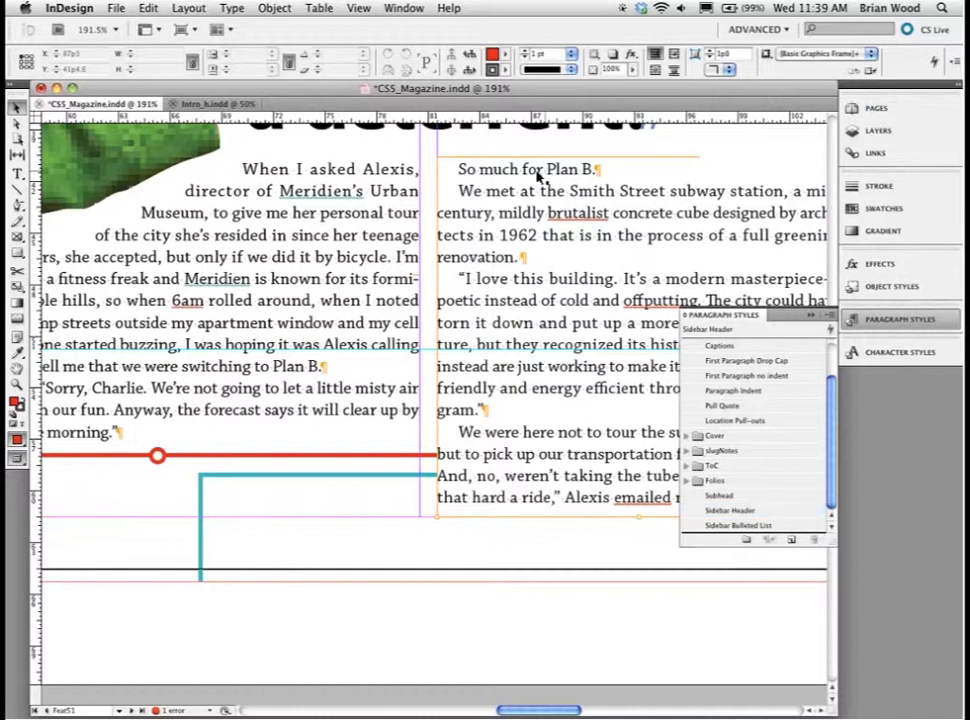
# Apply First Paragraph no indent, First Paragraph Drop Cap, Captions and finally Paragraph Indent in turn to "So much for Plan B.".
pyautogui.doubleClick(537, 174)
pyautogui.tripleClick(511, 166)
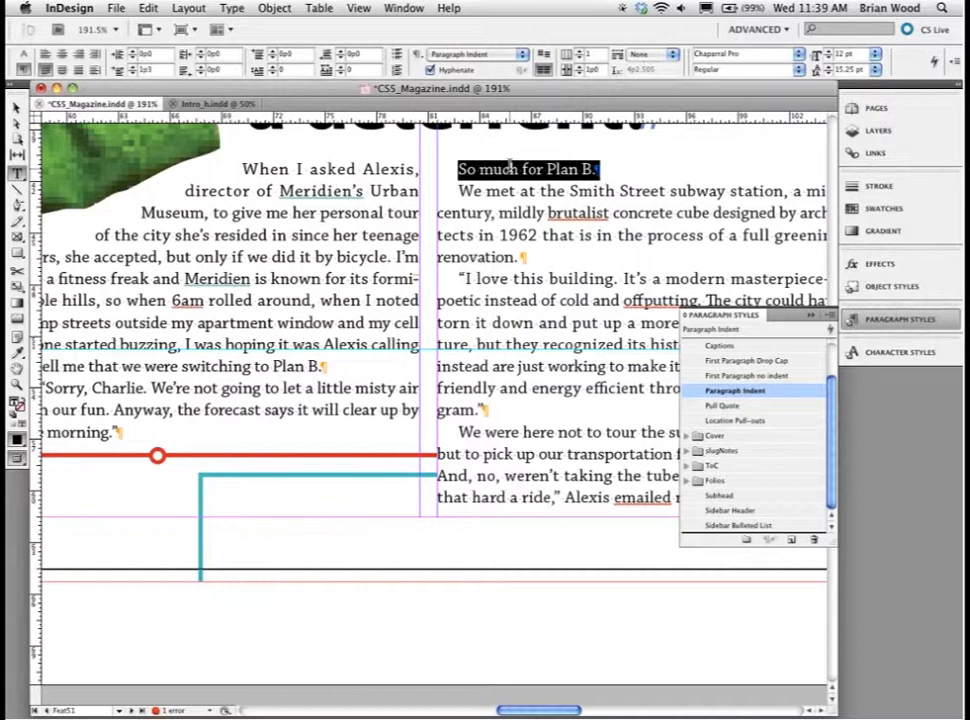
pyautogui.click(750, 376)
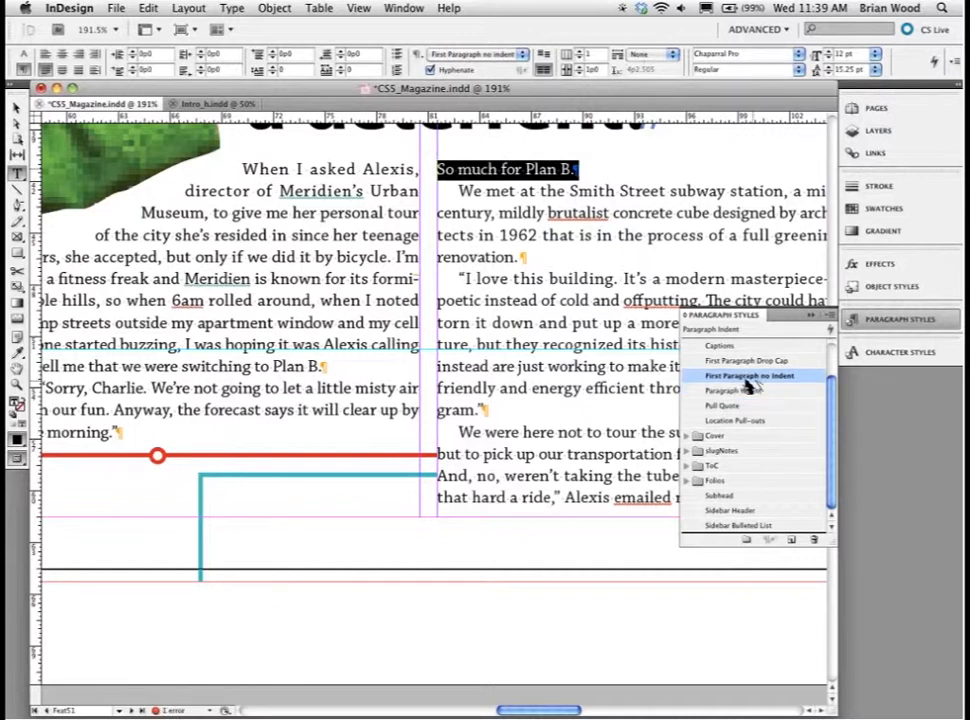
pyautogui.click(735, 360)
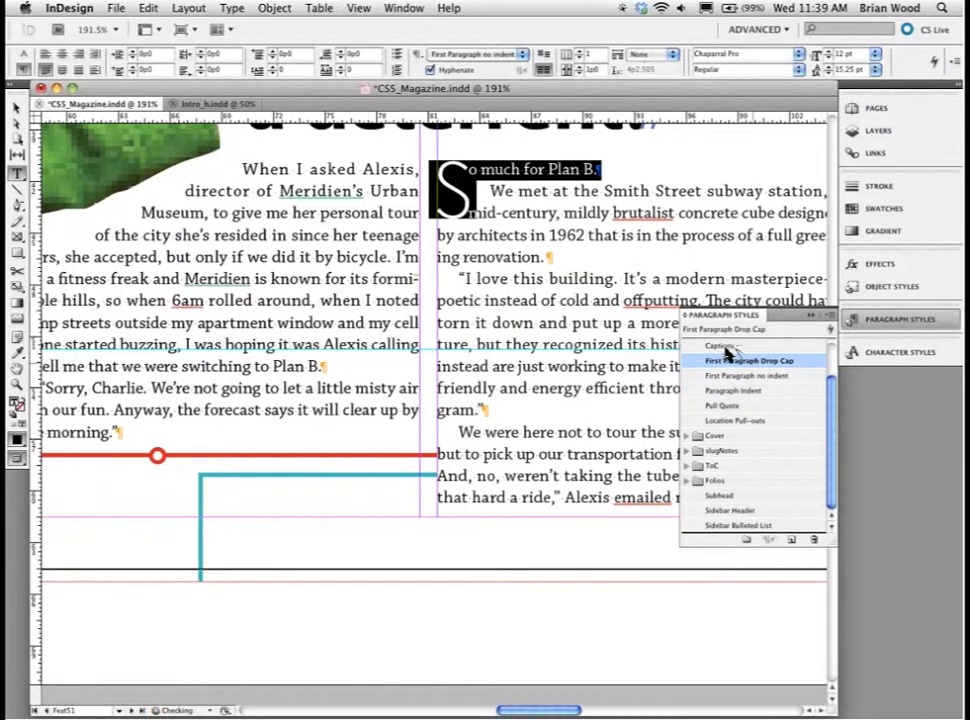
pyautogui.click(738, 347)
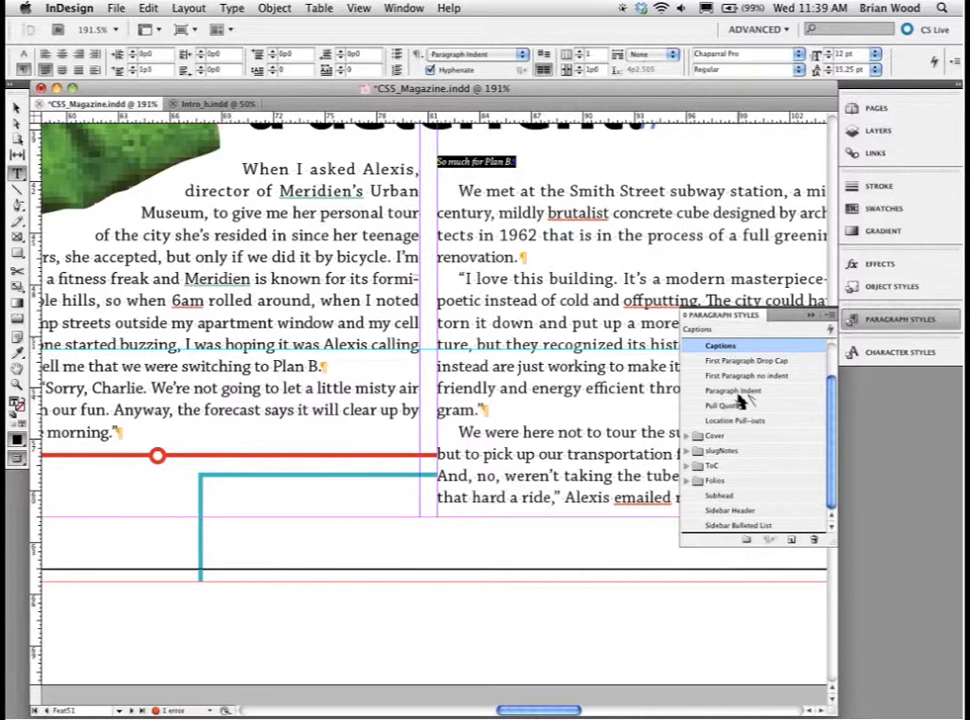
pyautogui.click(737, 391)
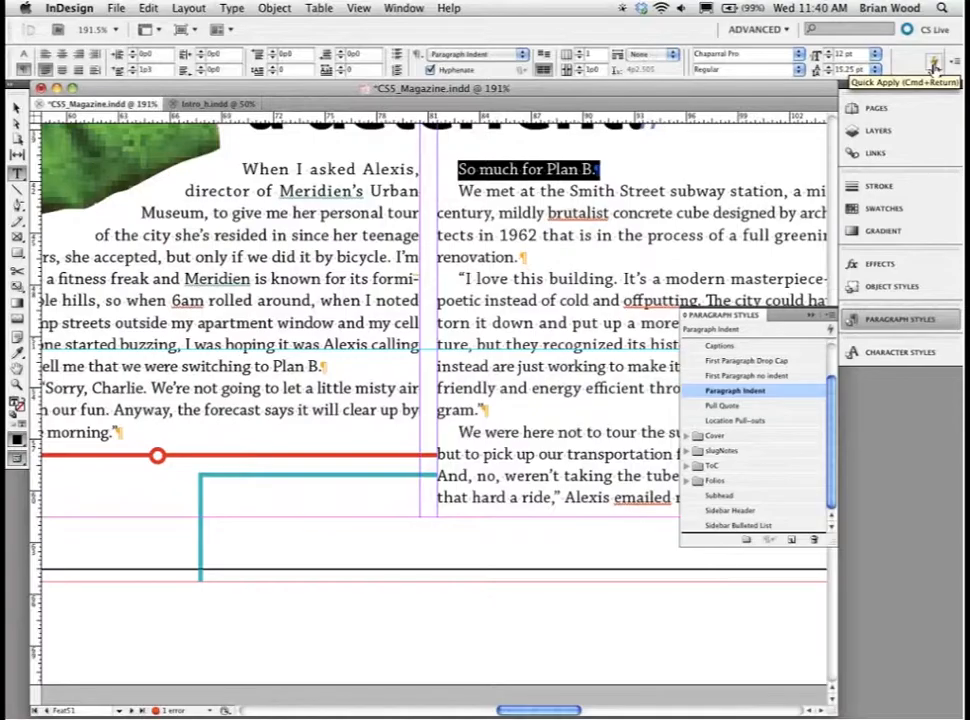
# Use Quick Apply with the search text pu to give "So much for Plan B." the Pull Quote style.
pyautogui.click(934, 64)
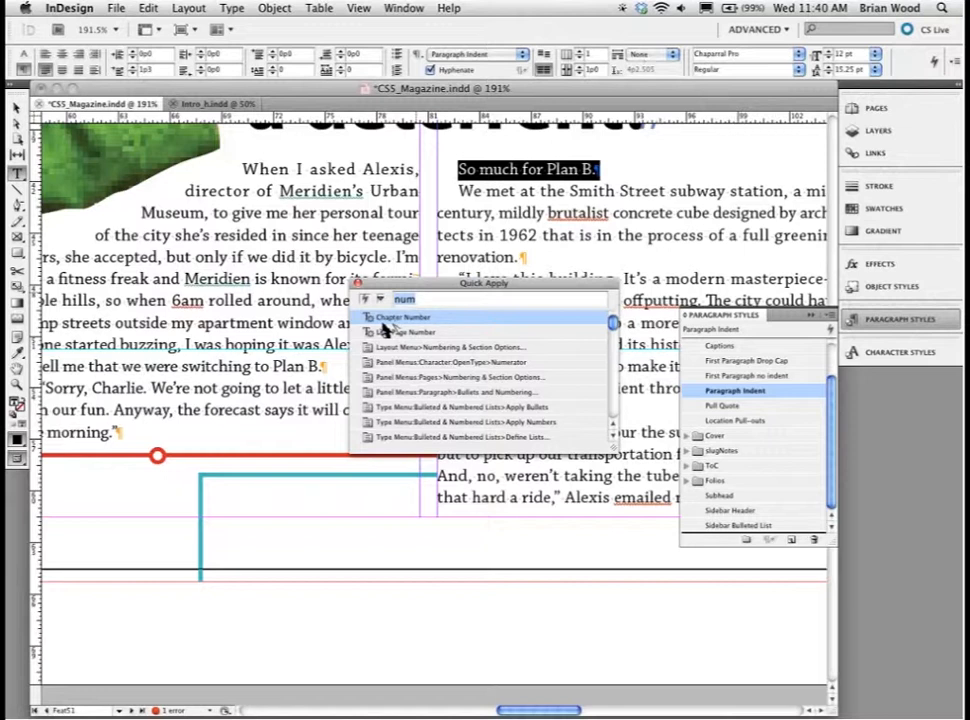
pyautogui.write('pu')
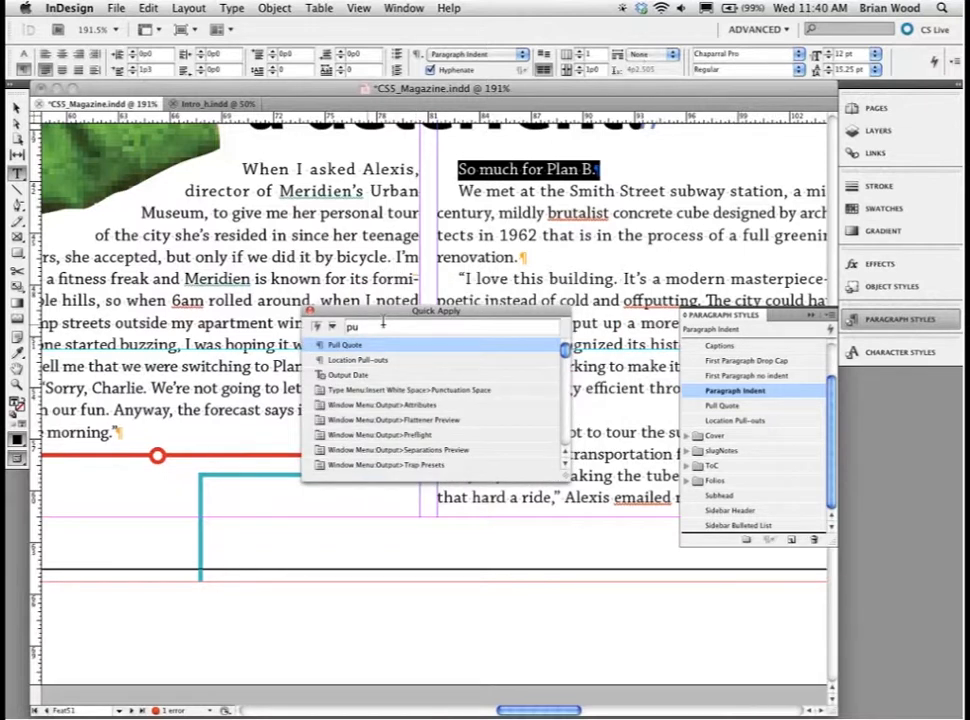
pyautogui.click(335, 347)
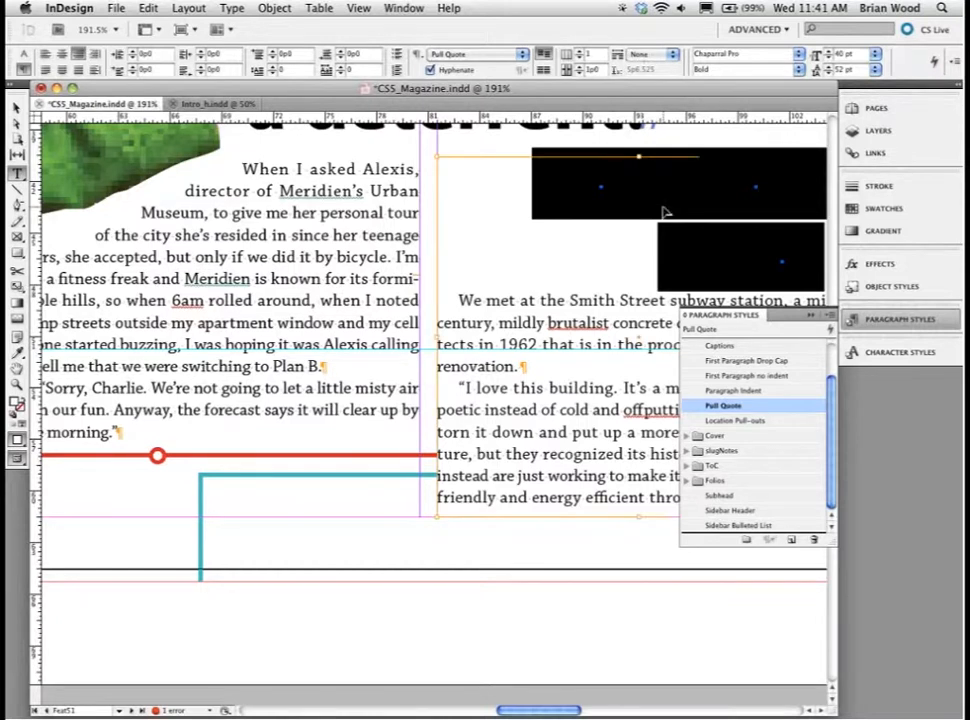
# Use Quick Apply with the search text first to give "So much for Plan B." the First Paragraph no indent style.
pyautogui.press('super+Return')
pyautogui.write('pu')
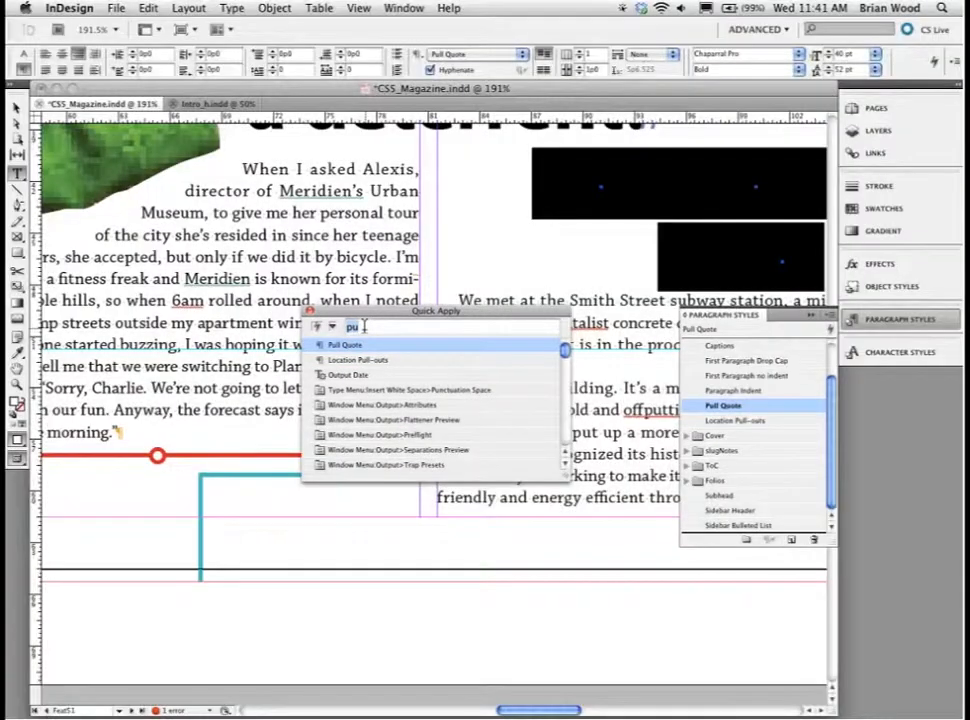
pyautogui.write('first')
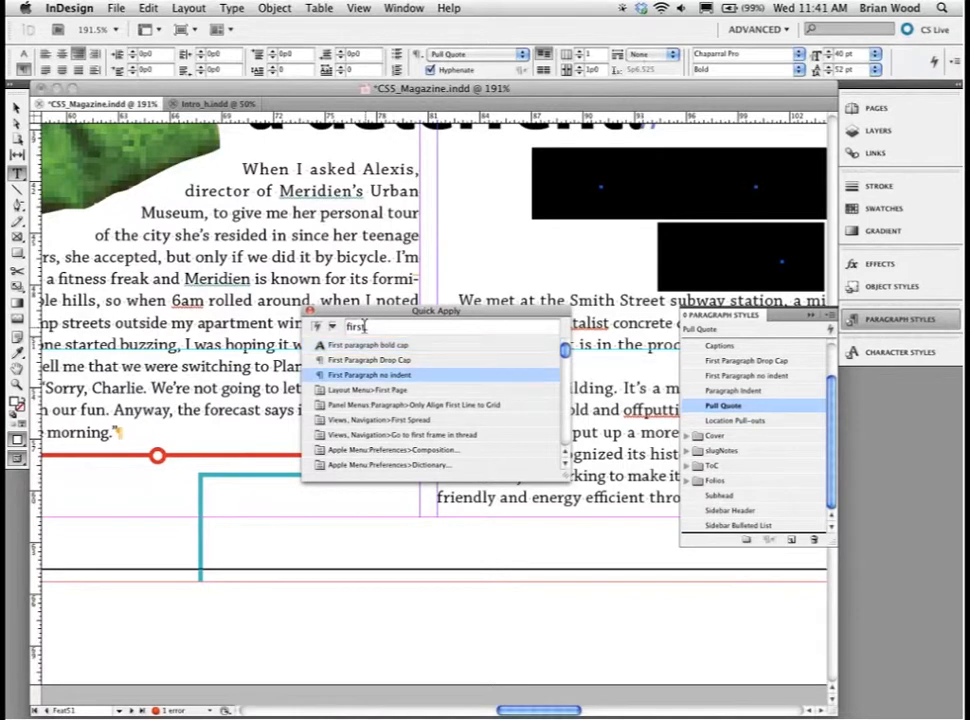
pyautogui.press('Return')
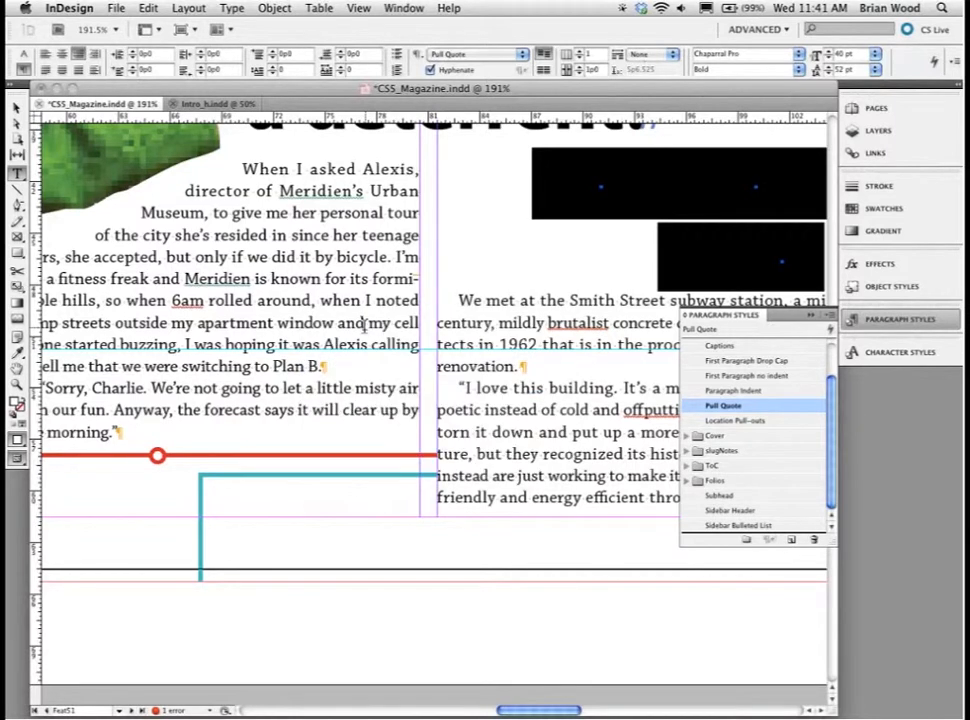
# Use Quick Apply to give the paragraph starting "I love this building" the First Paragraph no indent style.
pyautogui.click(480, 280)
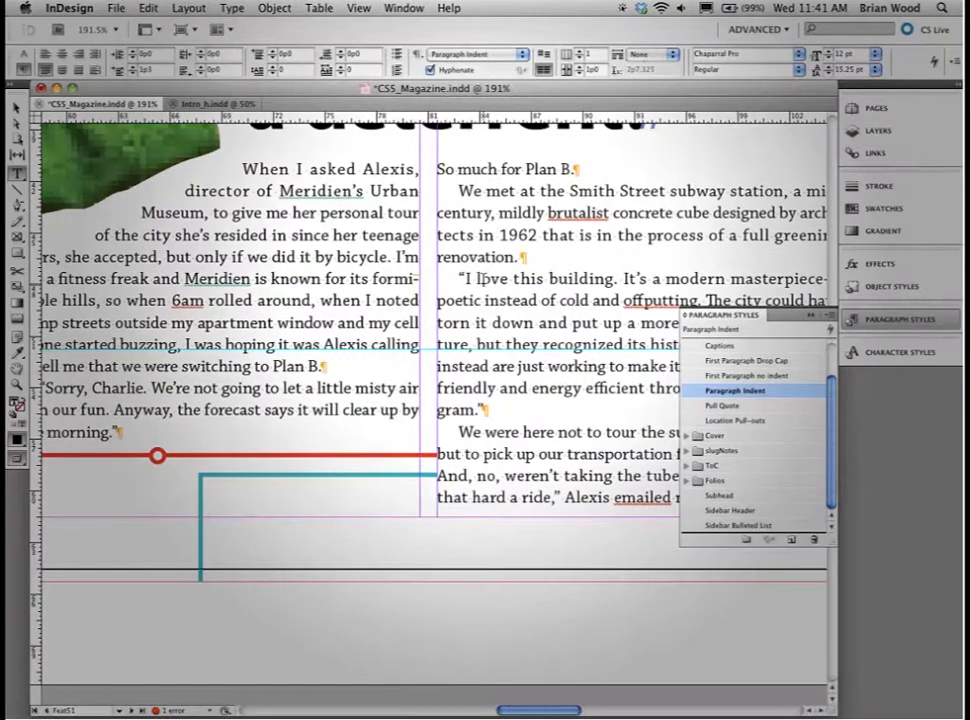
pyautogui.press('super+Return')
pyautogui.write('first')
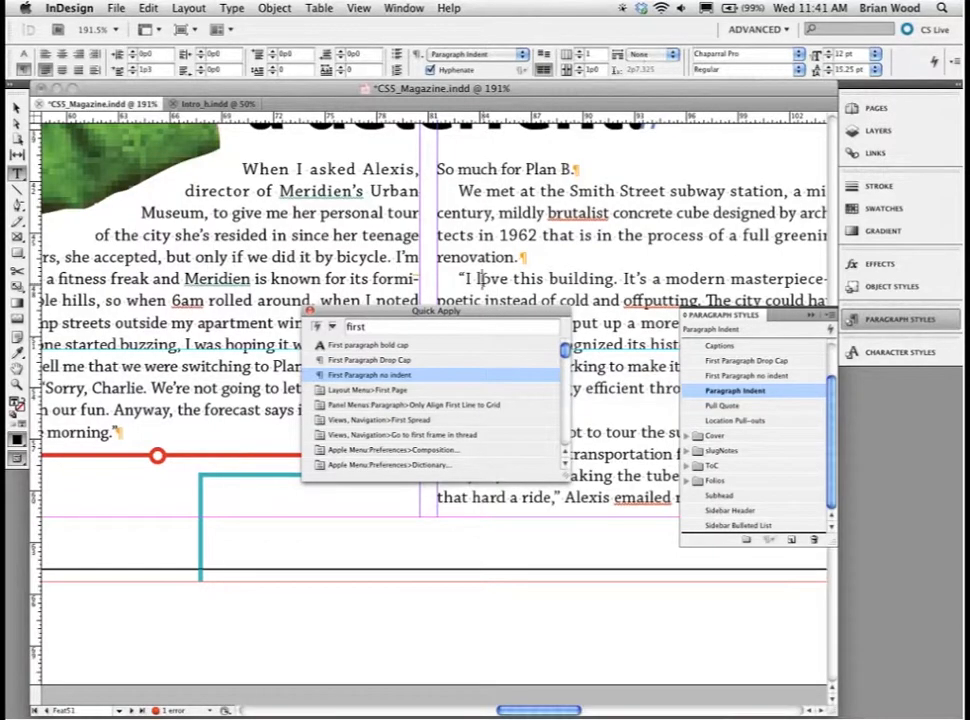
pyautogui.press('Escape')
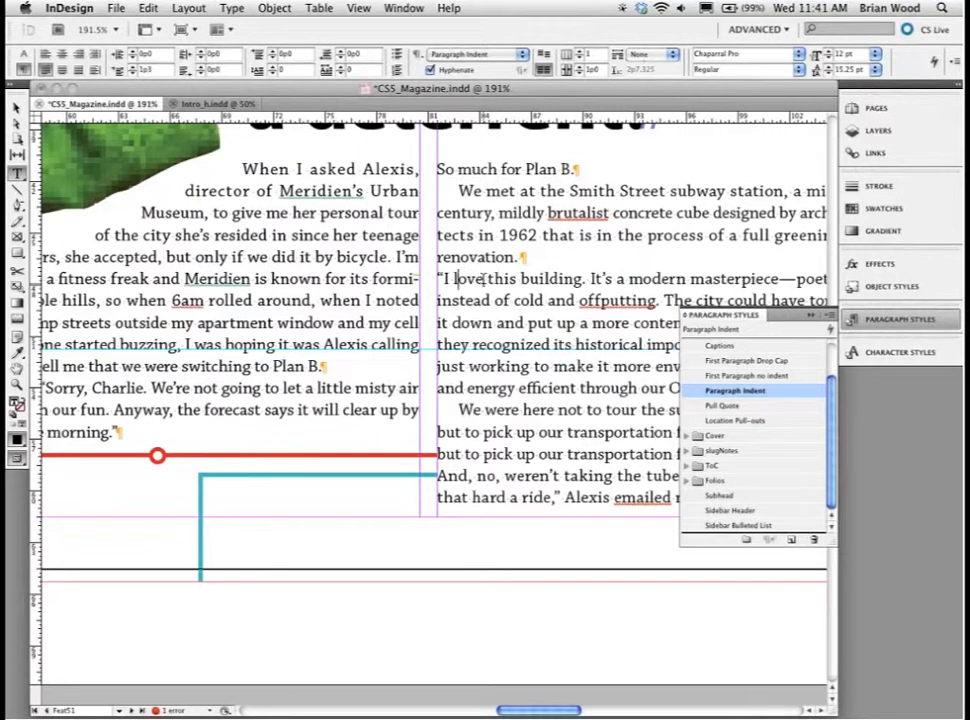
# Select the line "So much for Plan B." and apply the Subhead paragraph style to it.
pyautogui.click(485, 233)
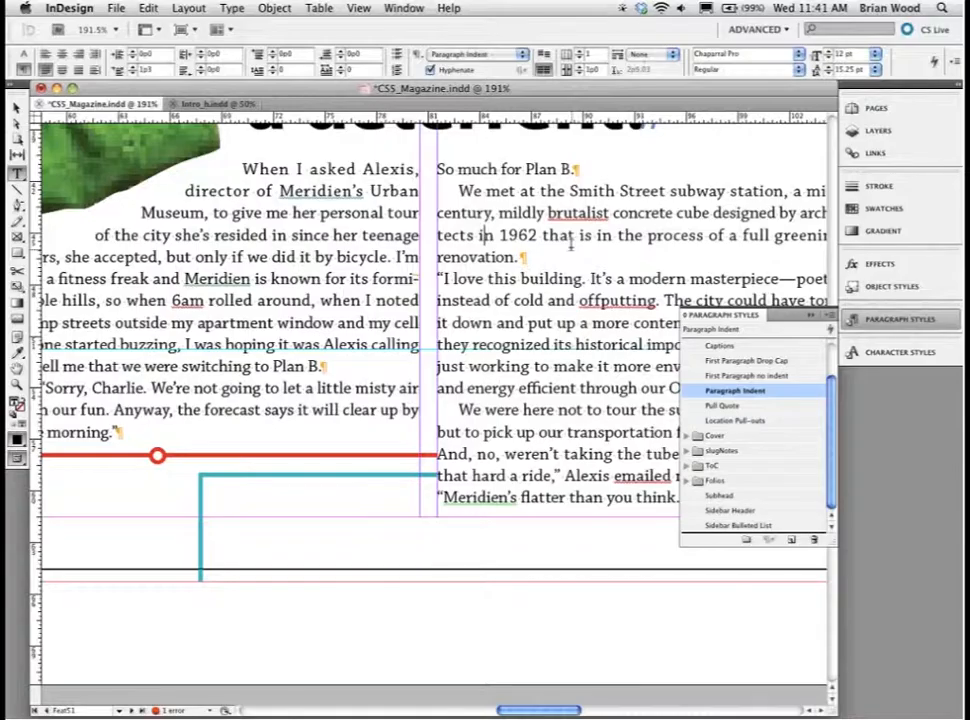
pyautogui.doubleClick(519, 210)
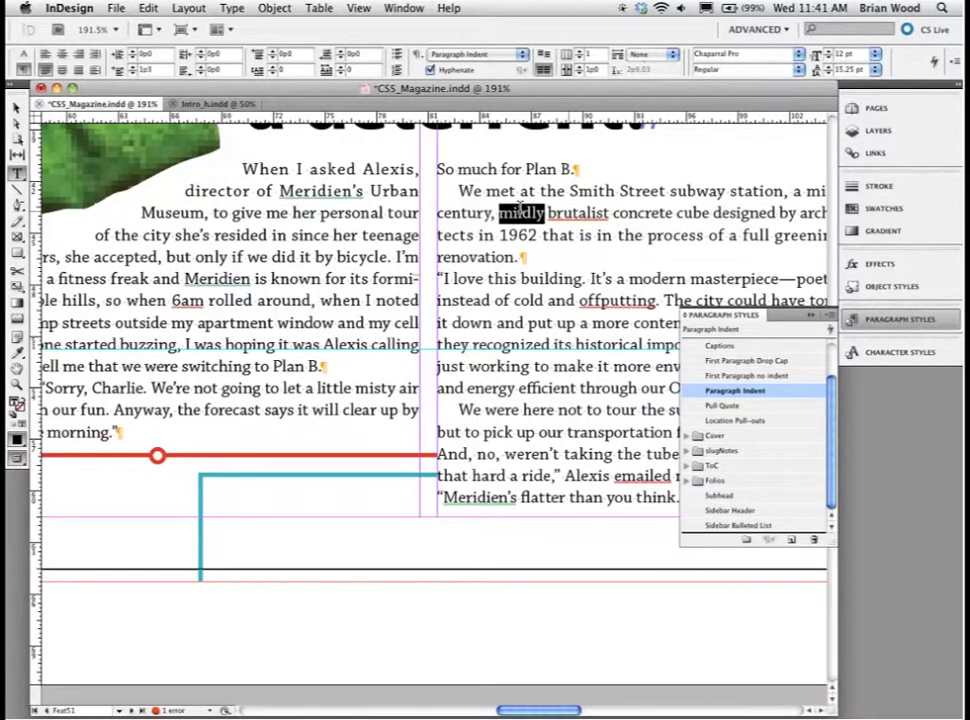
pyautogui.tripleClick(517, 207)
pyautogui.click(517, 207)
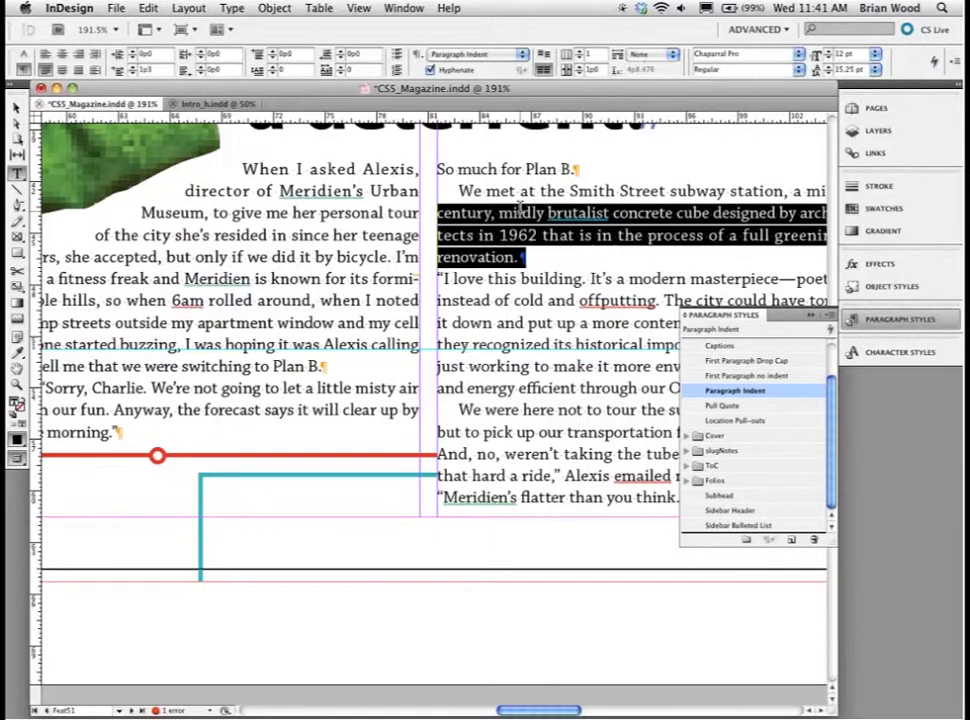
pyautogui.tripleClick(499, 171)
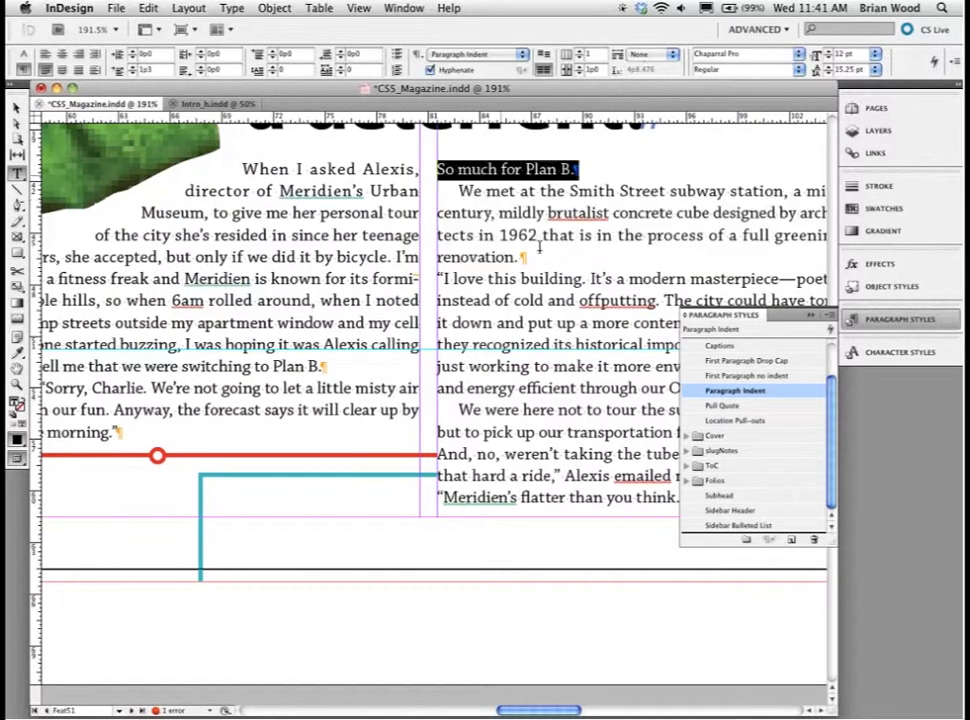
pyautogui.click(707, 496)
pyautogui.click(510, 170)
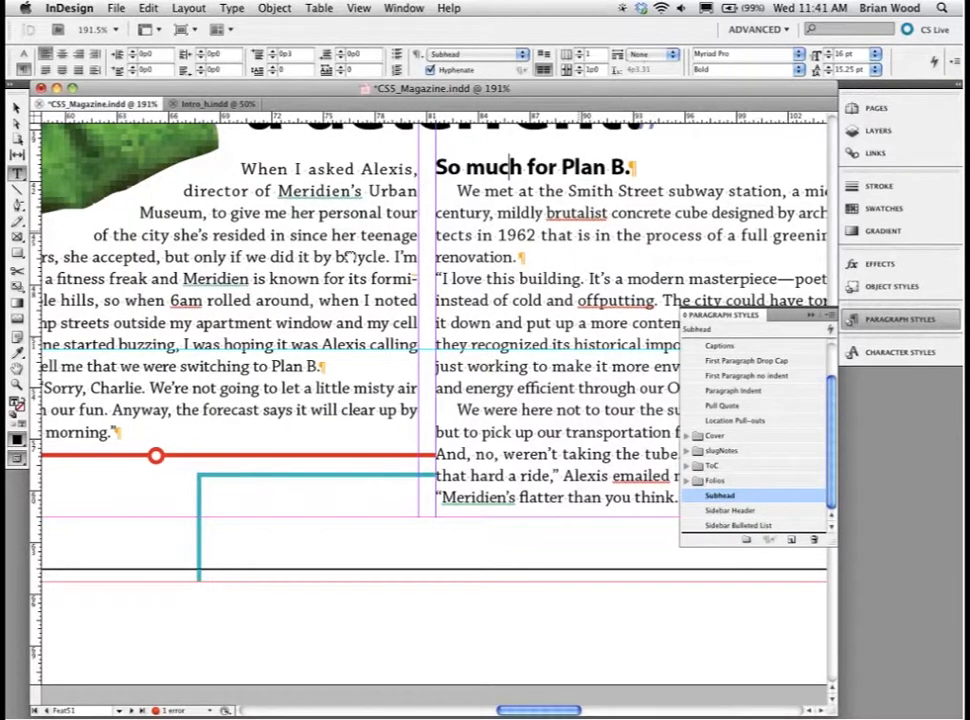
# Set the Subhead paragraph style's Next Style to First Paragraph no indent.
pyautogui.hscroll(5, 349, 256)
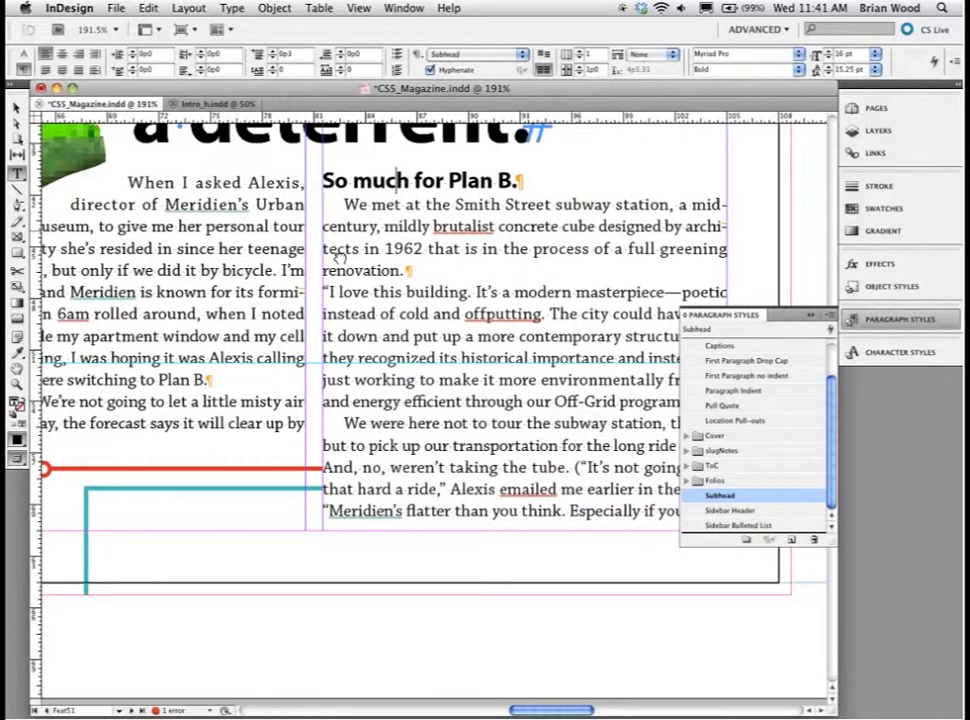
pyautogui.hscroll(3, 338, 257)
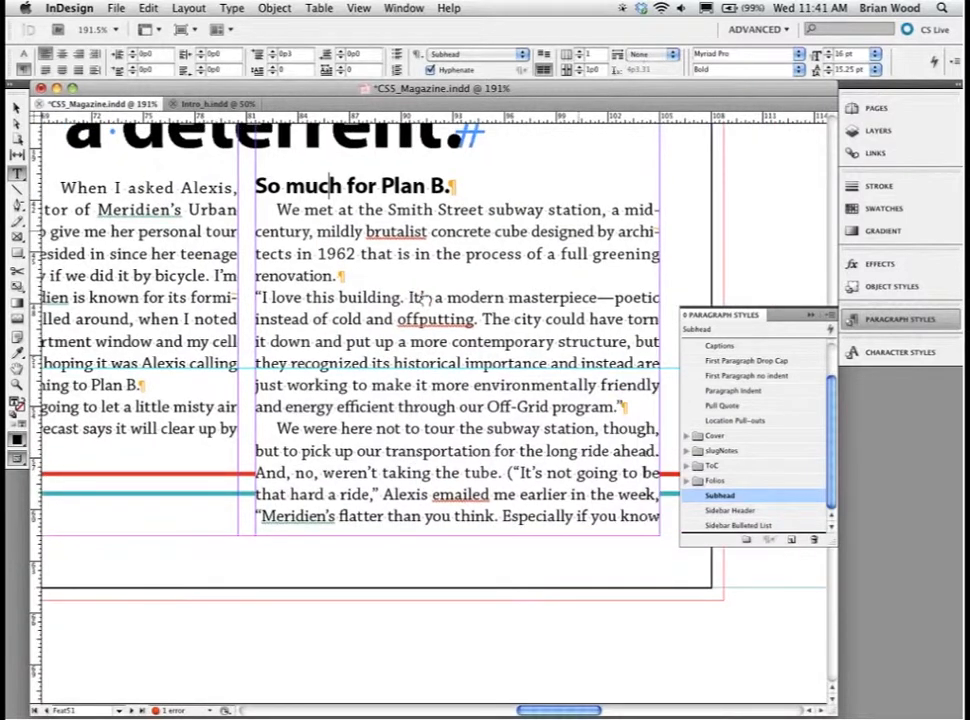
pyautogui.hscroll(3, 282, 297)
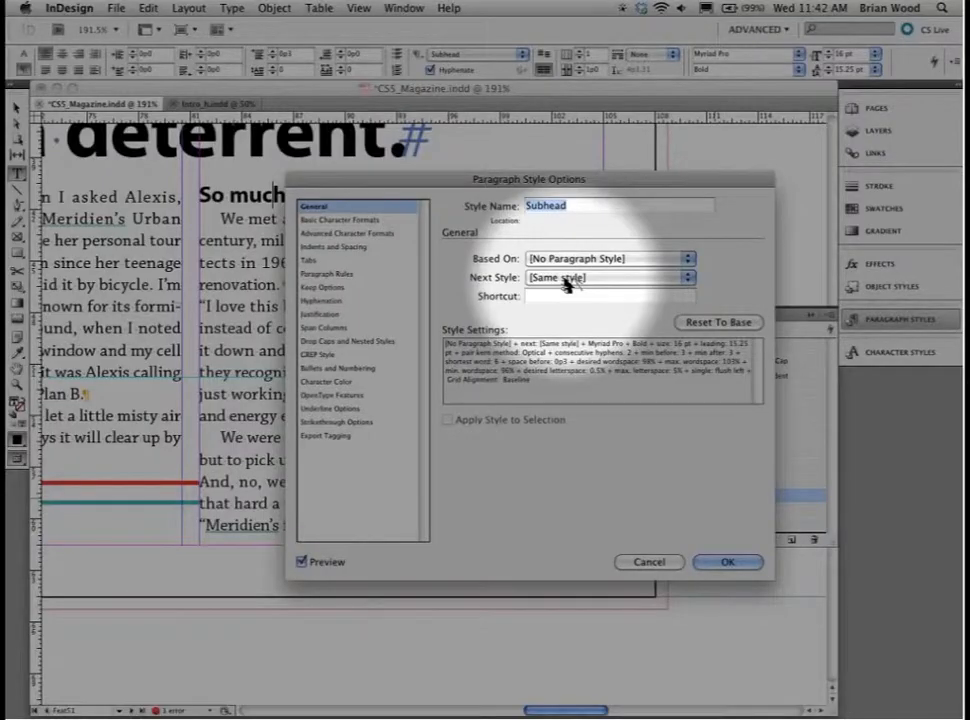
pyautogui.click(561, 283)
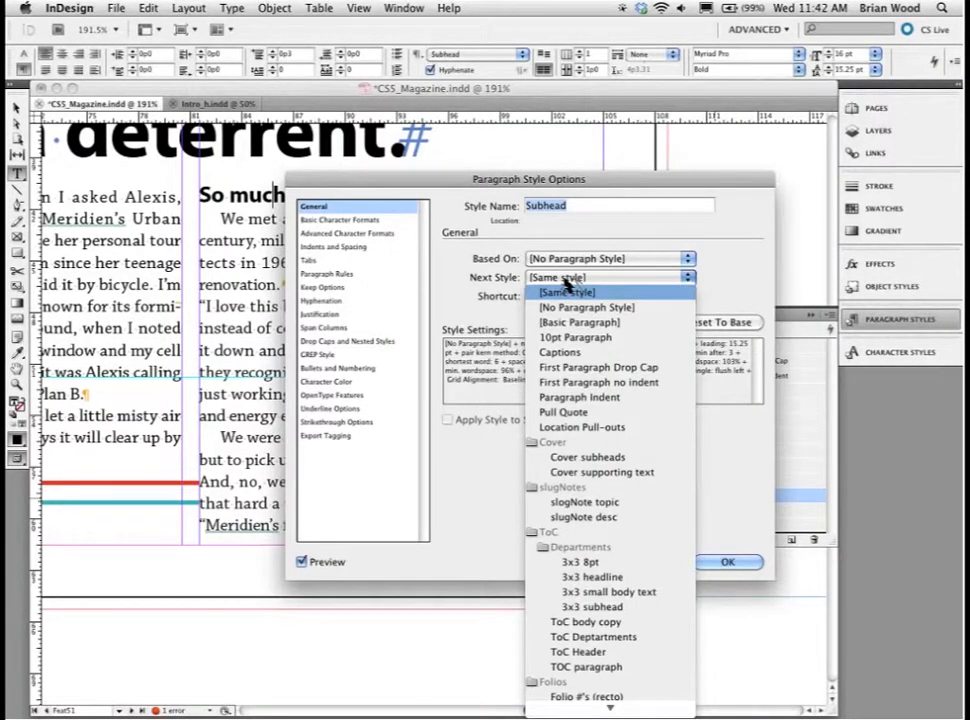
pyautogui.click(504, 178)
pyautogui.moveTo(504, 178); pyautogui.dragTo(480, 232)
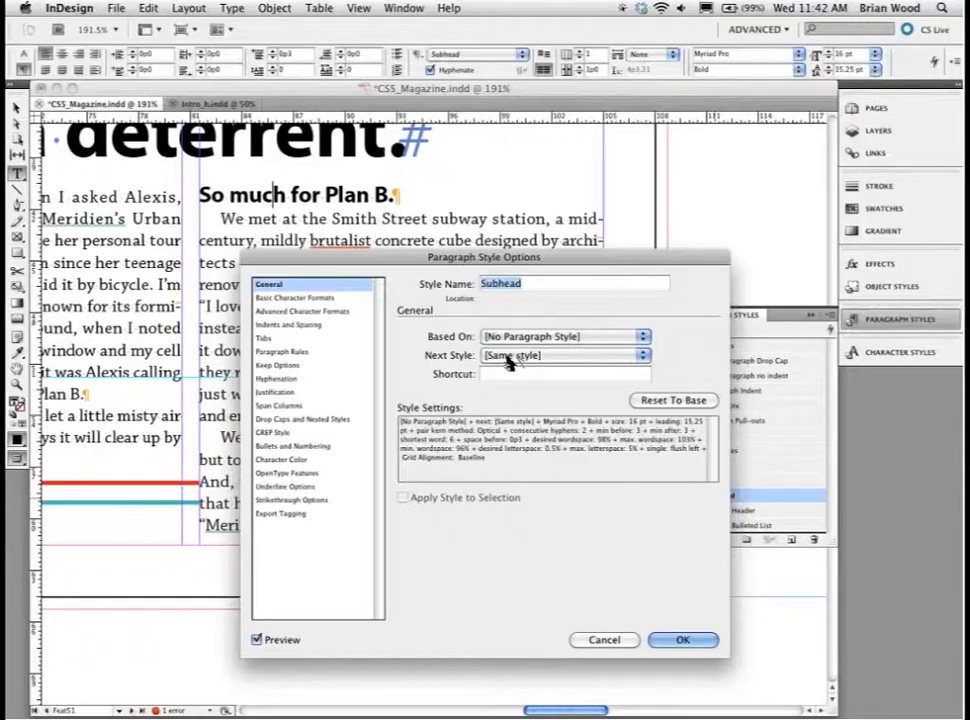
pyautogui.click(512, 357)
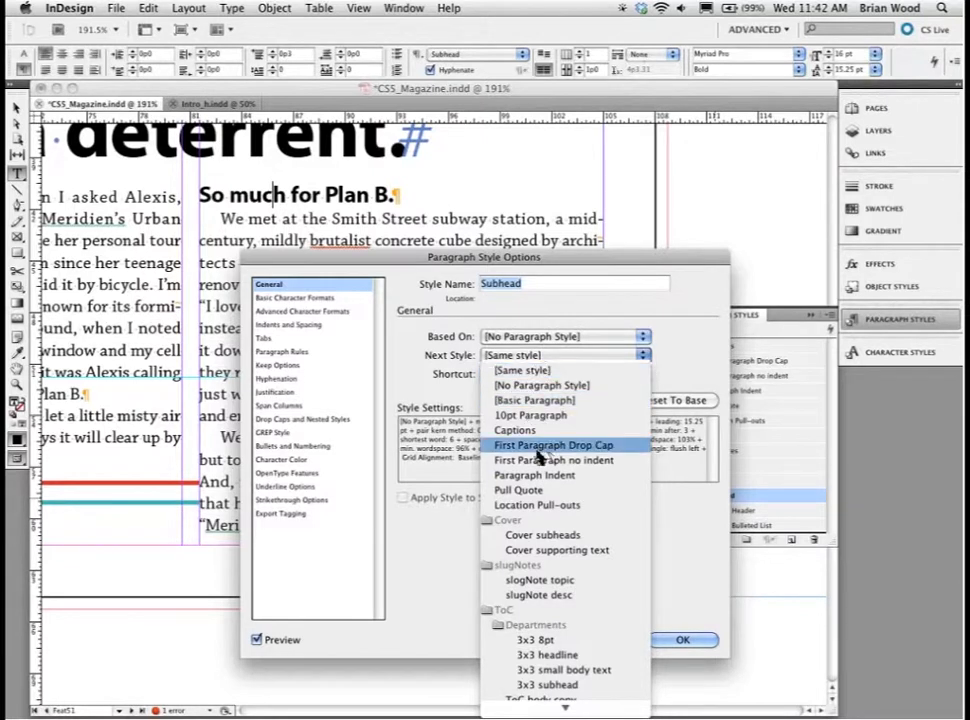
pyautogui.click(620, 458)
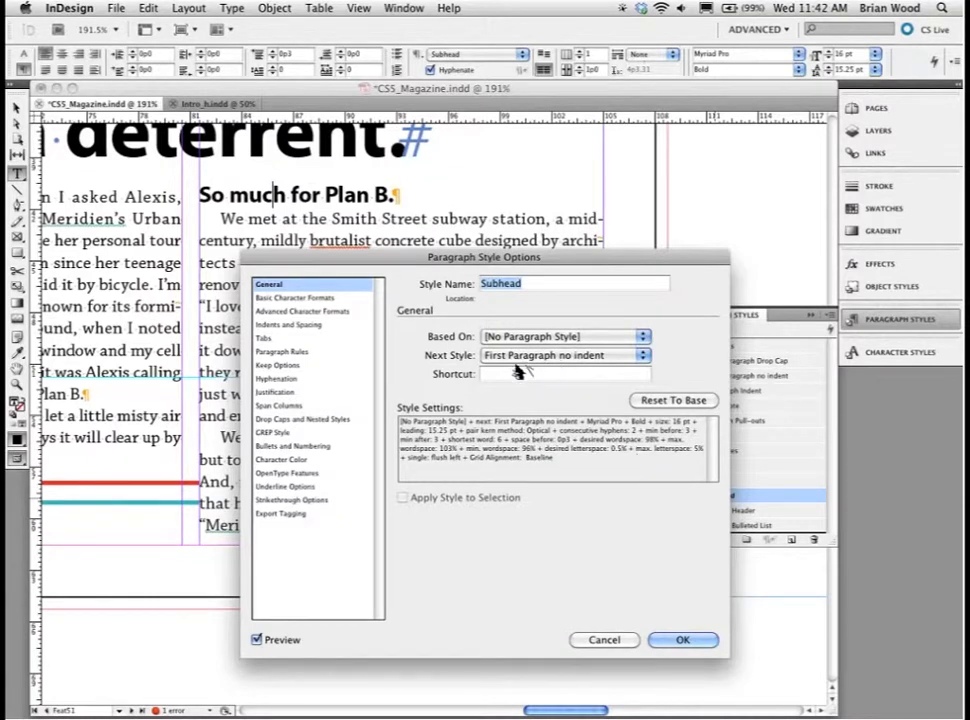
pyautogui.click(673, 640)
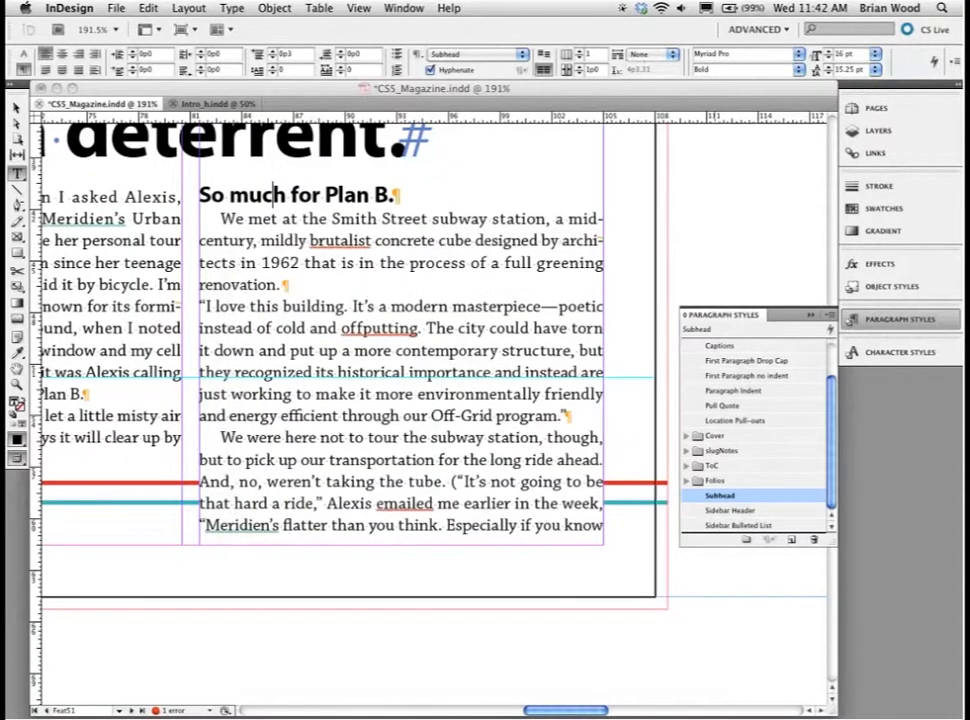
# Start a new paragraph after the subhead "So much for Plan B." and enter the test text wfeget.
pyautogui.click(406, 185)
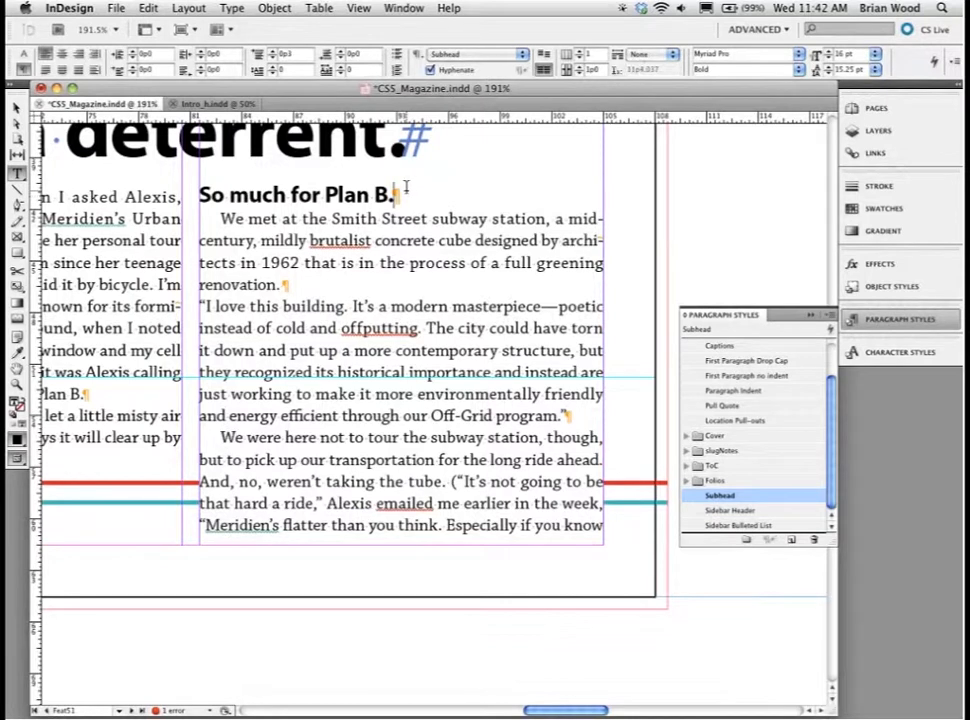
pyautogui.press('BackSpace')
pyautogui.write('.')
pyautogui.press('Return')
pyautogui.write('wfe')
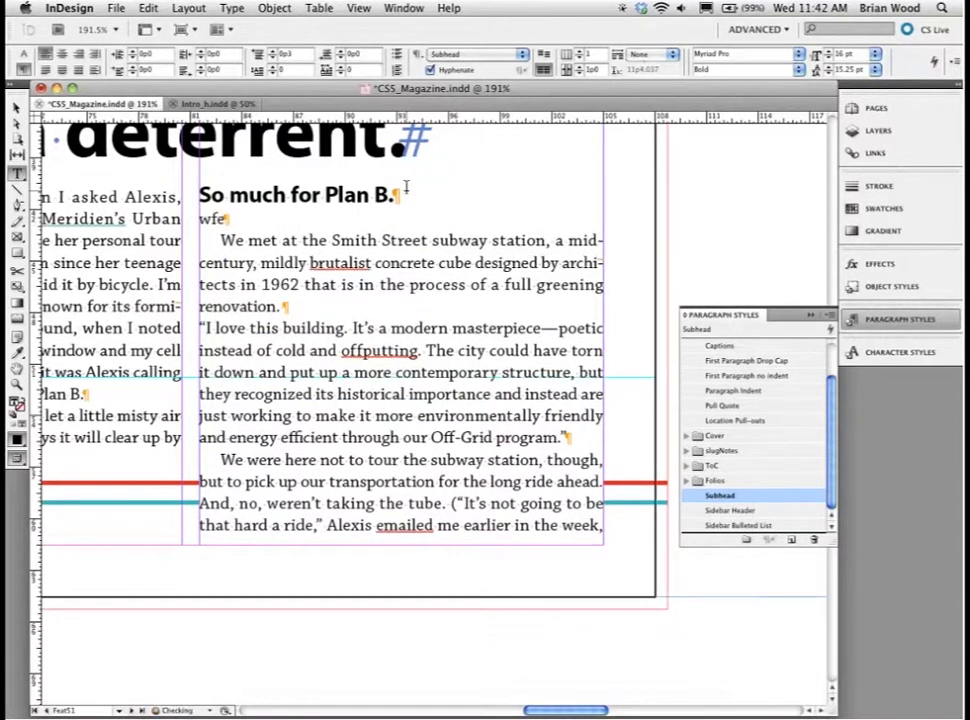
pyautogui.write('get')
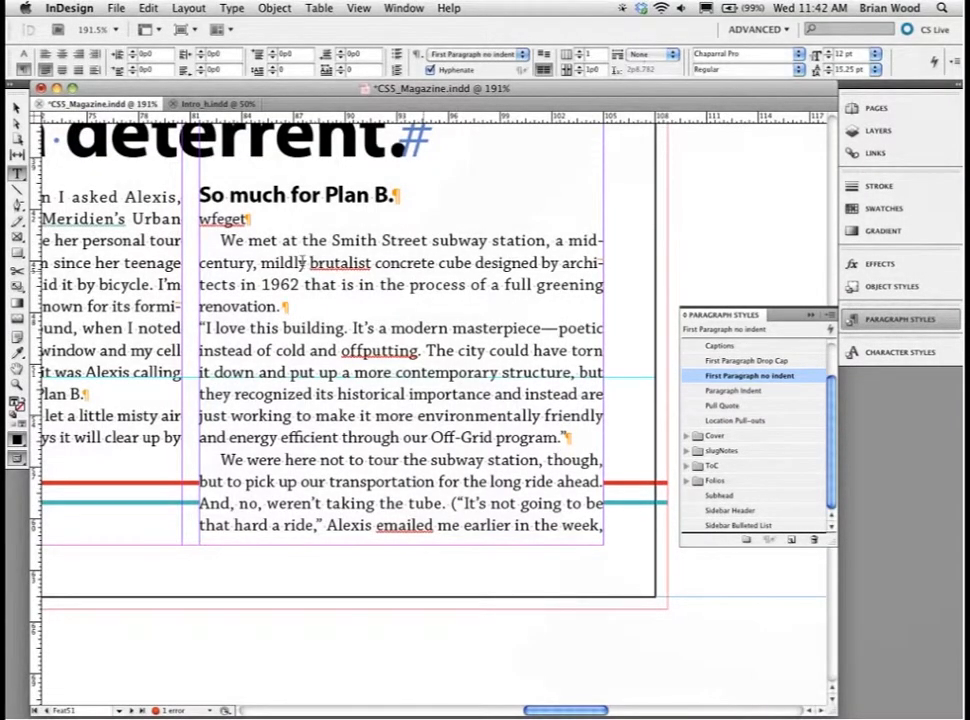
# Give the subhead through the paragraph starting "We met" the First Paragraph no indent style, and delete the wfeget line.
pyautogui.moveTo(199, 195); pyautogui.dragTo(268, 262)
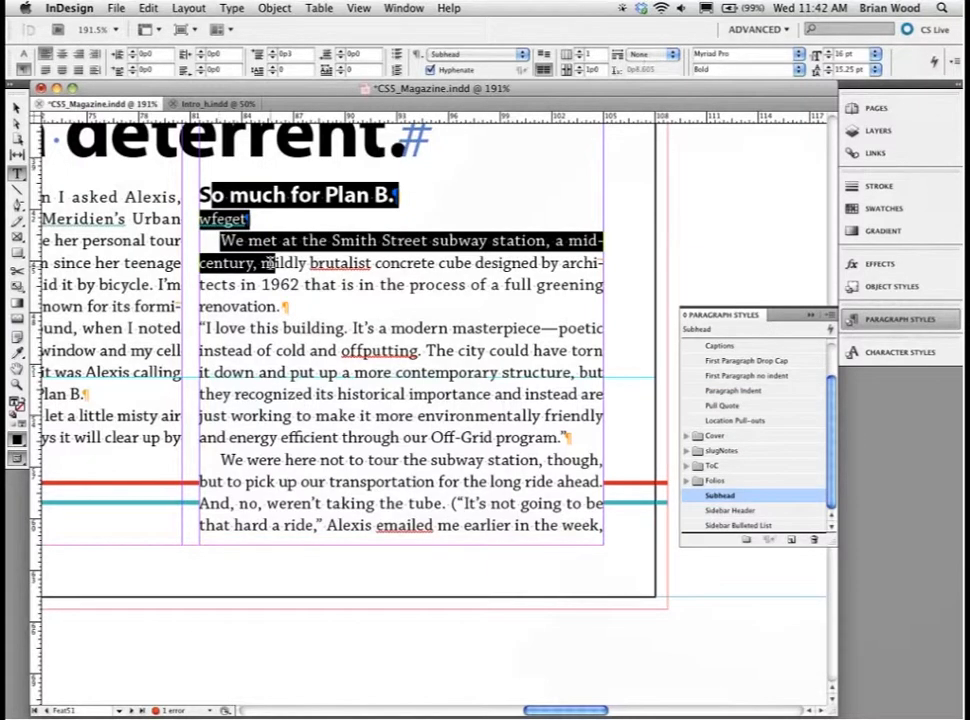
pyautogui.press('super+z')
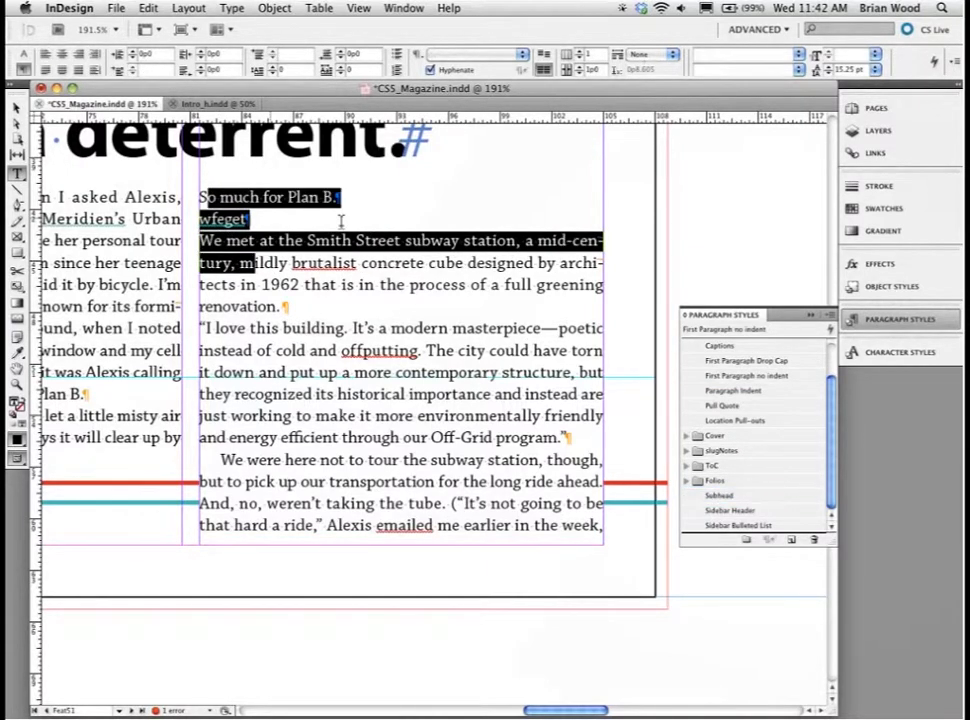
pyautogui.doubleClick(220, 218)
pyautogui.press('BackSpace')
pyautogui.press('BackSpace')
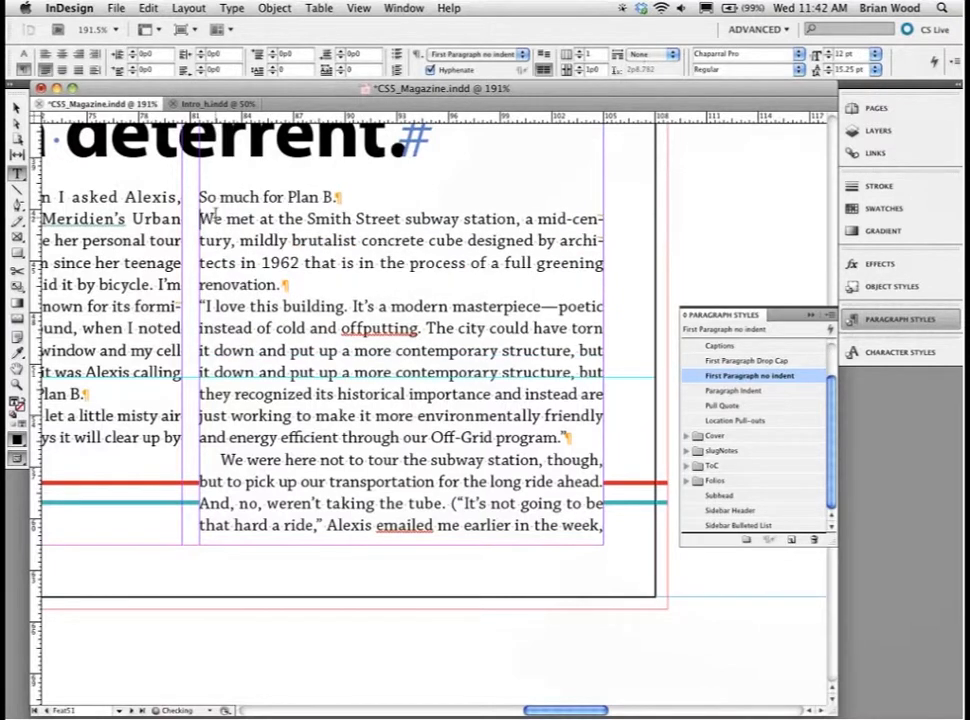
# Give the paragraph starting "We met at the Smith Street" the Paragraph Indent style.
pyautogui.click(241, 262)
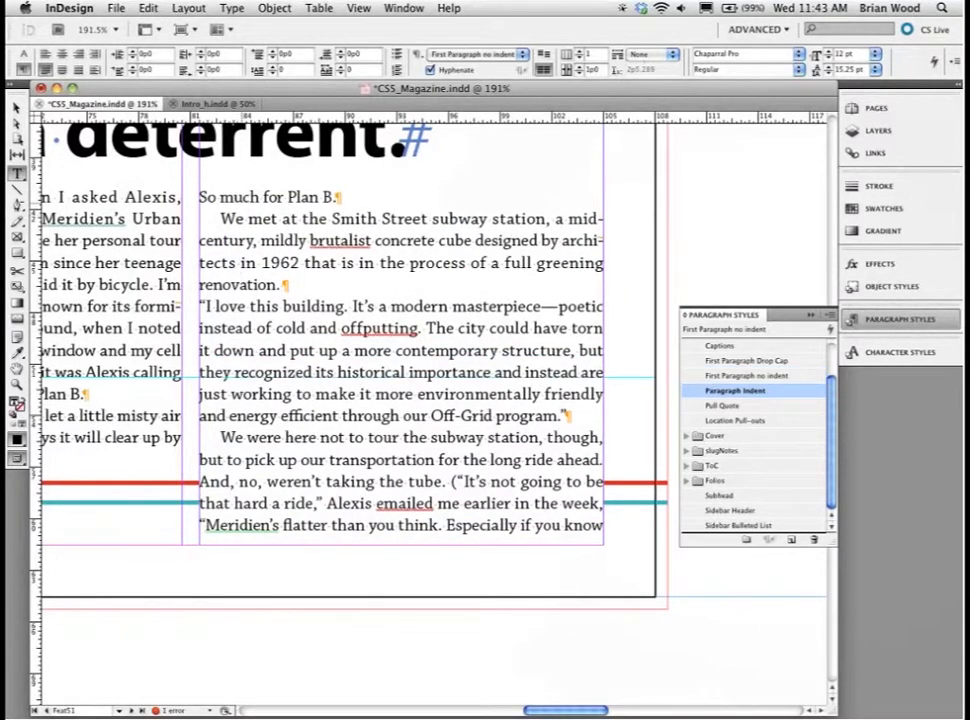
pyautogui.click(313, 241)
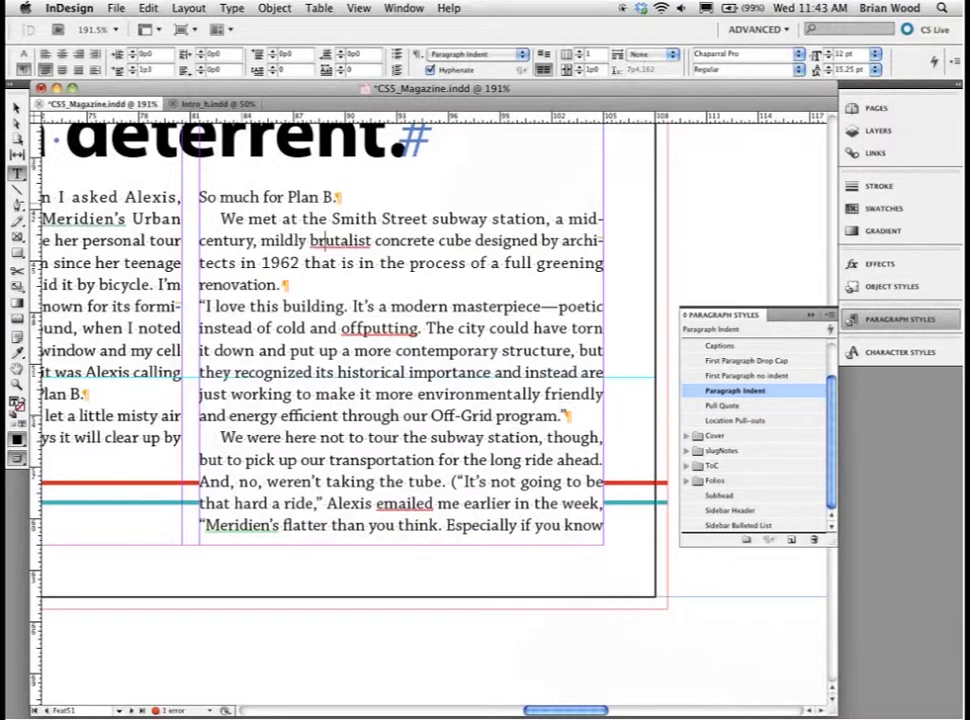
# Try applying only the Subhead style to "So much for Plan B." and undo it.
pyautogui.moveTo(208, 197); pyautogui.dragTo(288, 285)
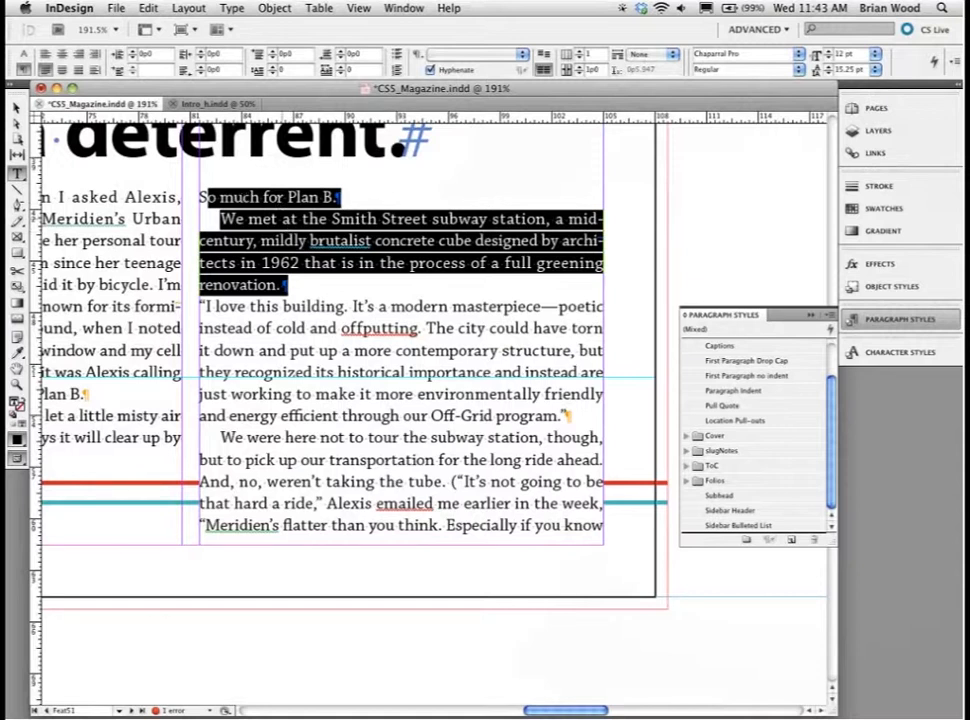
pyautogui.click(719, 495)
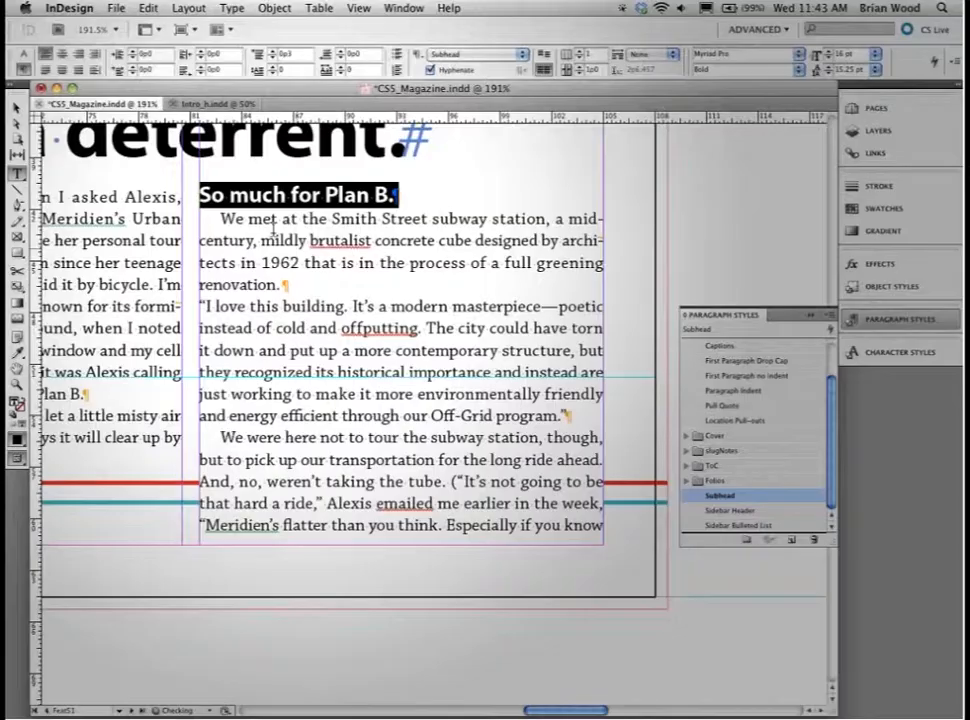
pyautogui.press('super+z')
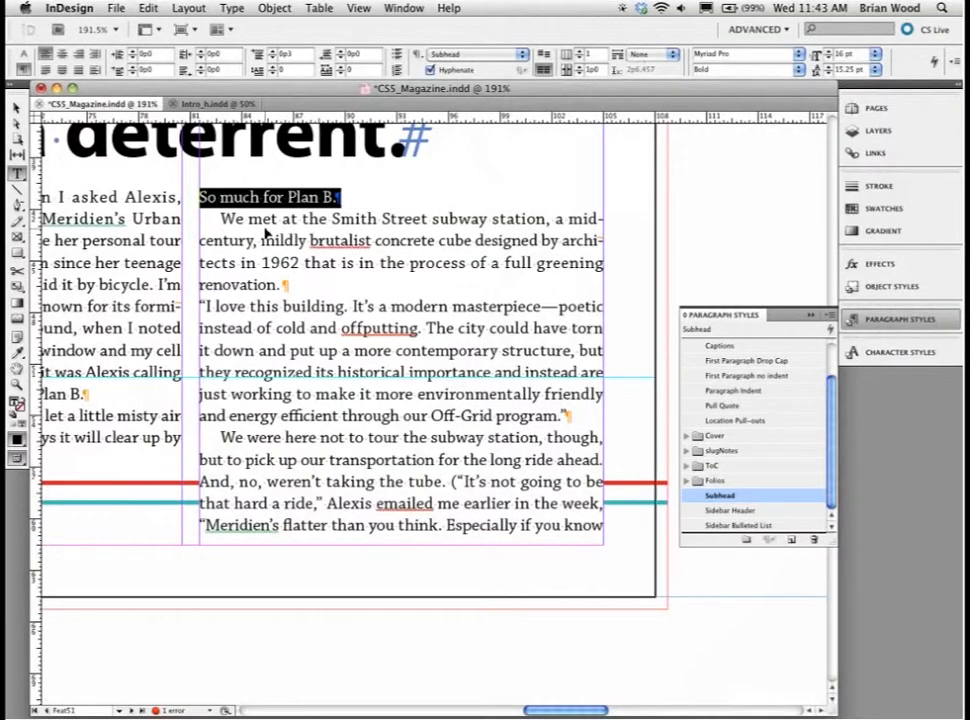
# Apply Subhead then Next Style to "So much for Plan B." and the paragraph starting "We met", then deselect and hide the paragraph styles.
pyautogui.click(203, 197)
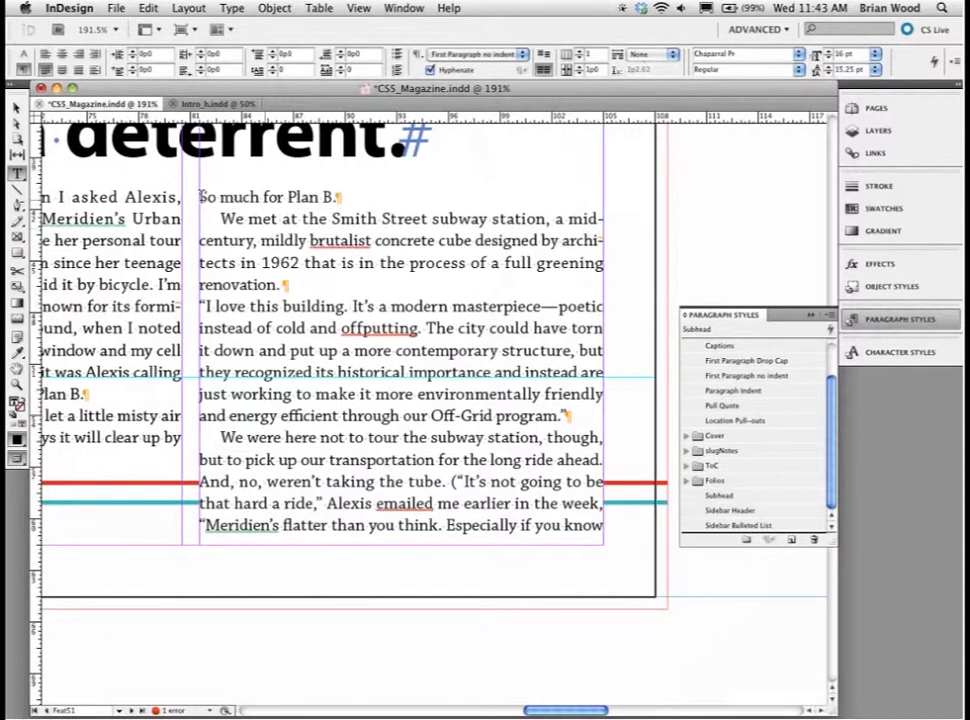
pyautogui.moveTo(200, 197); pyautogui.dragTo(312, 262)
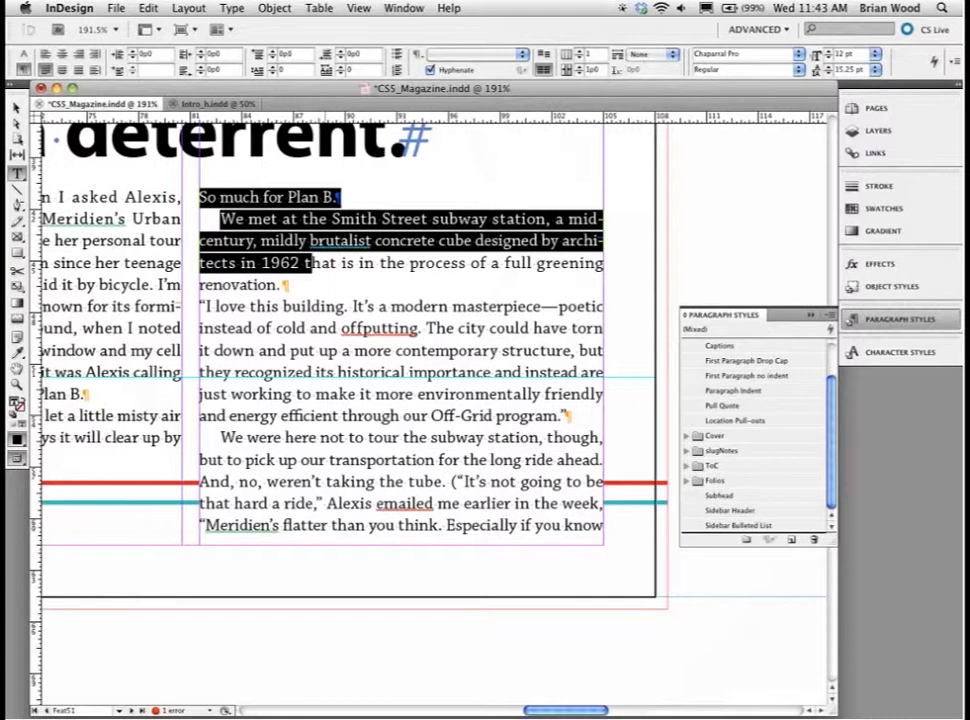
pyautogui.rightClick(721, 498)
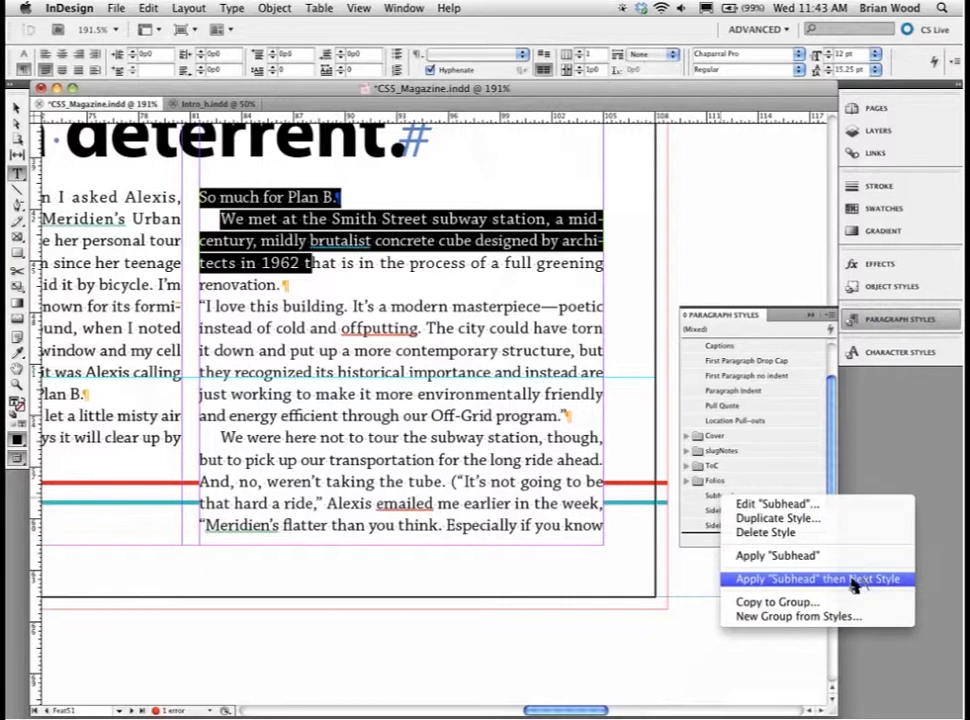
pyautogui.click(853, 580)
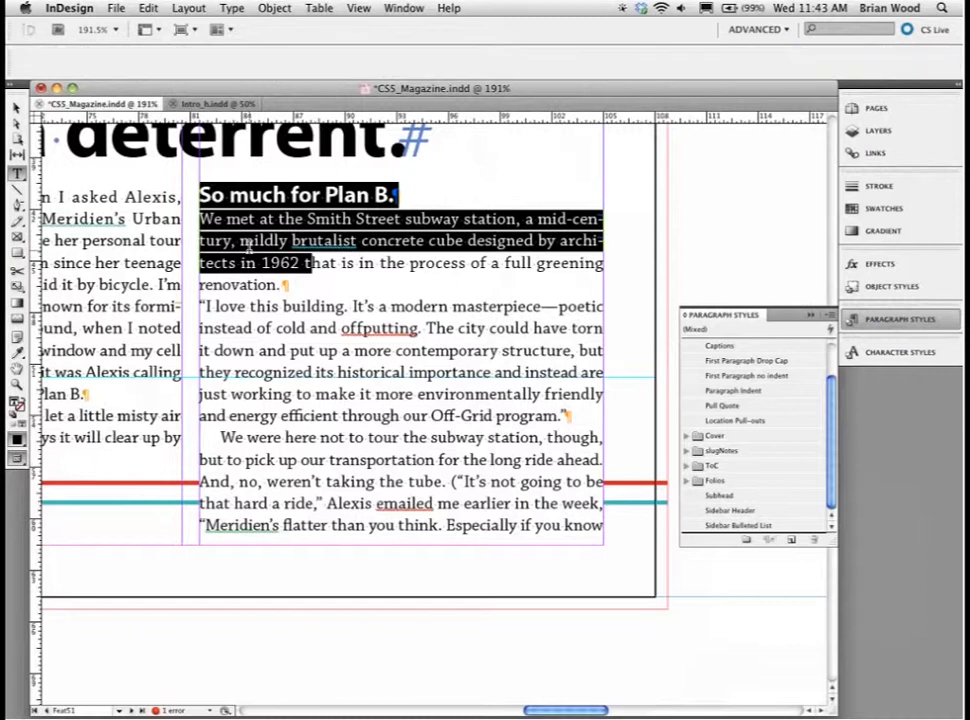
pyautogui.press('Escape')
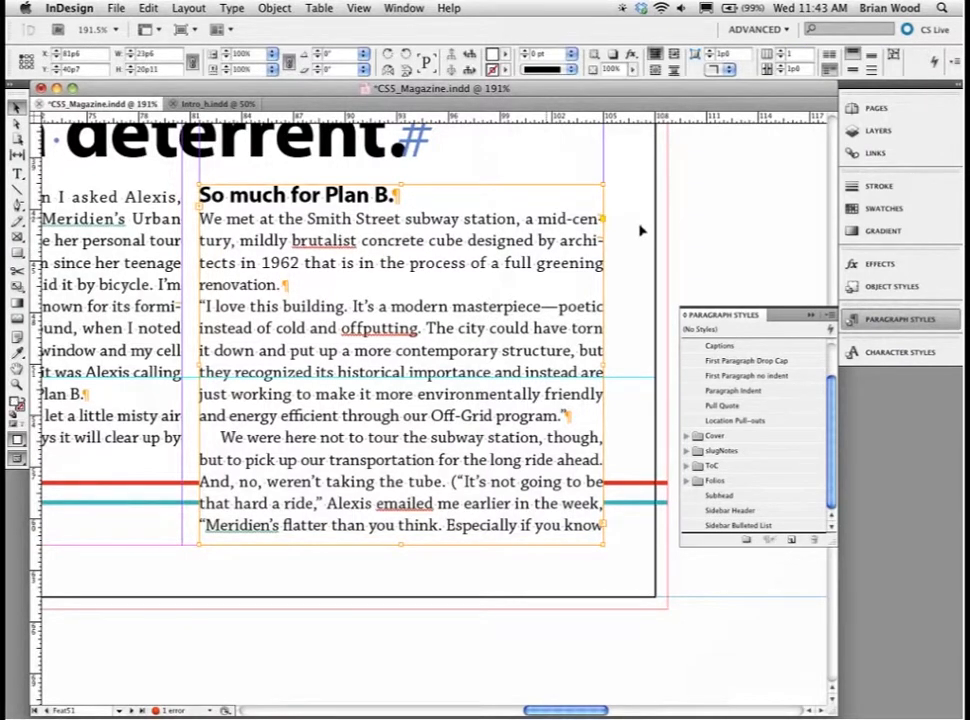
pyautogui.click(668, 233)
pyautogui.press('super+alt+0')
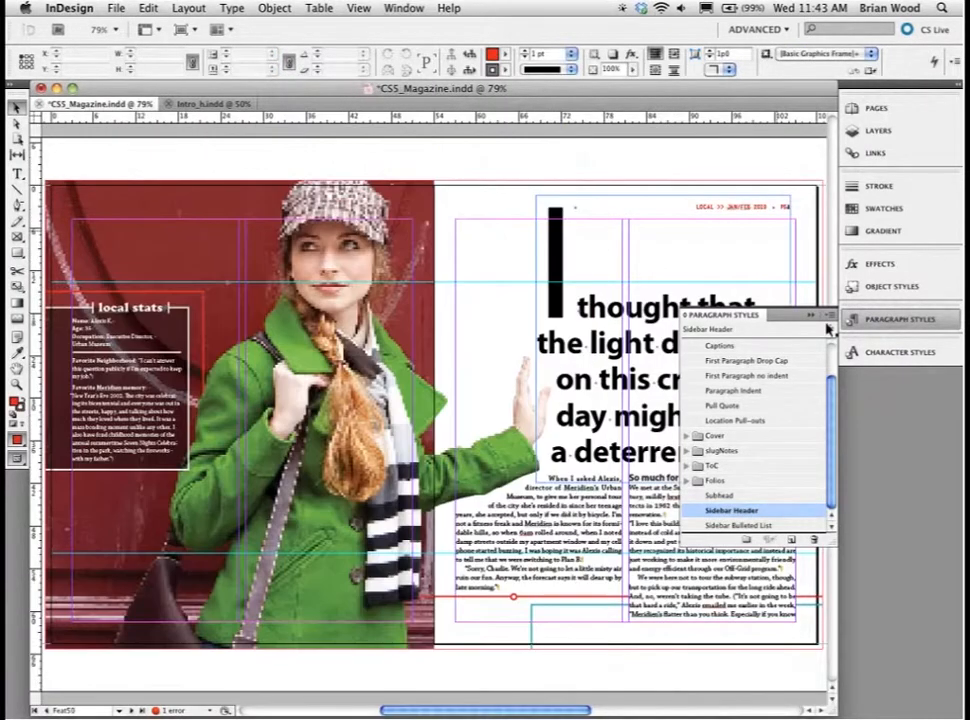
pyautogui.click(855, 322)
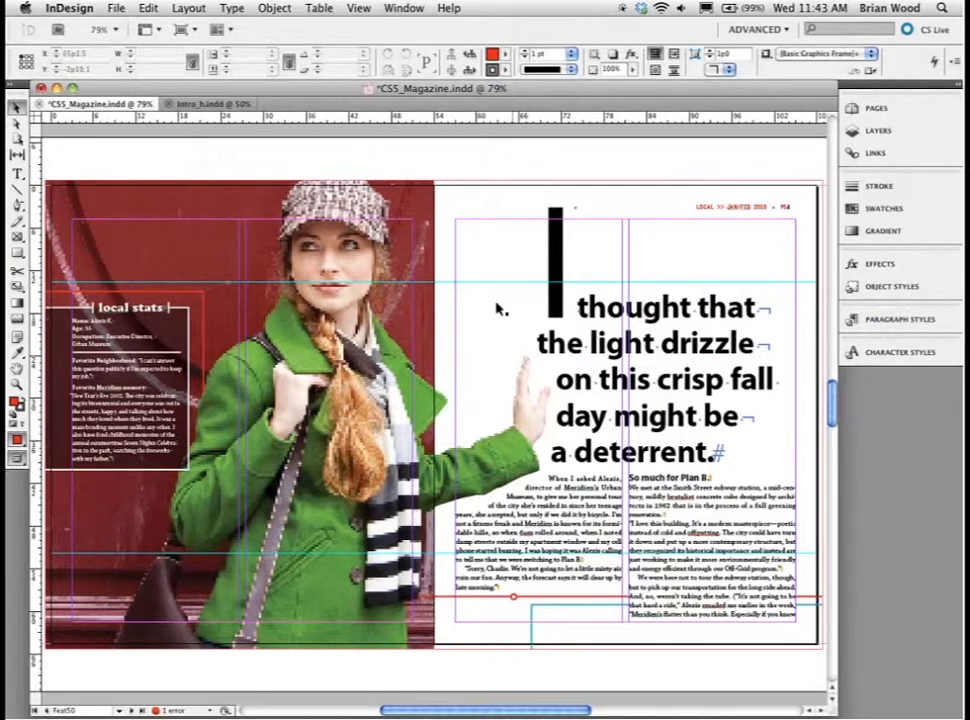
# Examine the available Spelling commands, including Dynamic Spelling and Autocorrect, with the "So much for Plan B." column in view.
pyautogui.moveTo(575, 443); pyautogui.dragTo(787, 592)
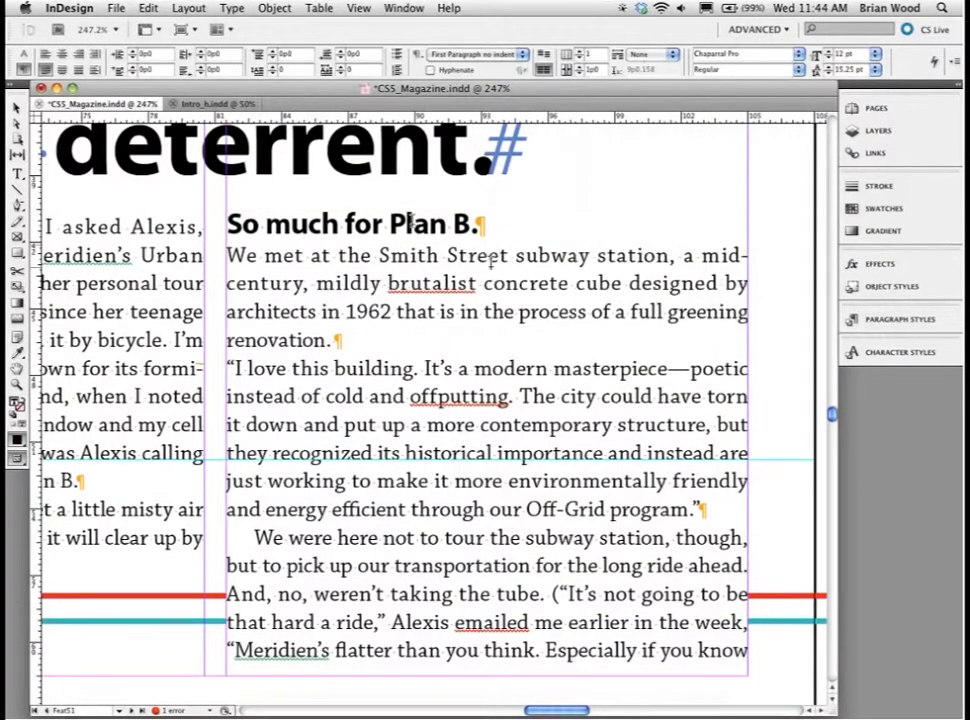
pyautogui.click(148, 8)
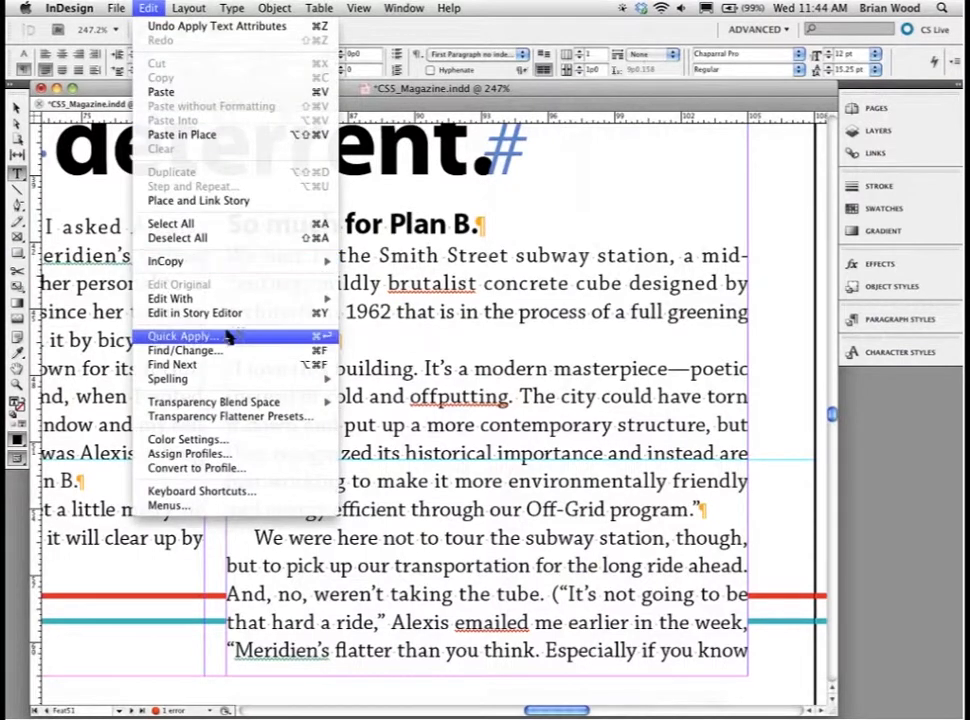
pyautogui.moveTo(320, 380)
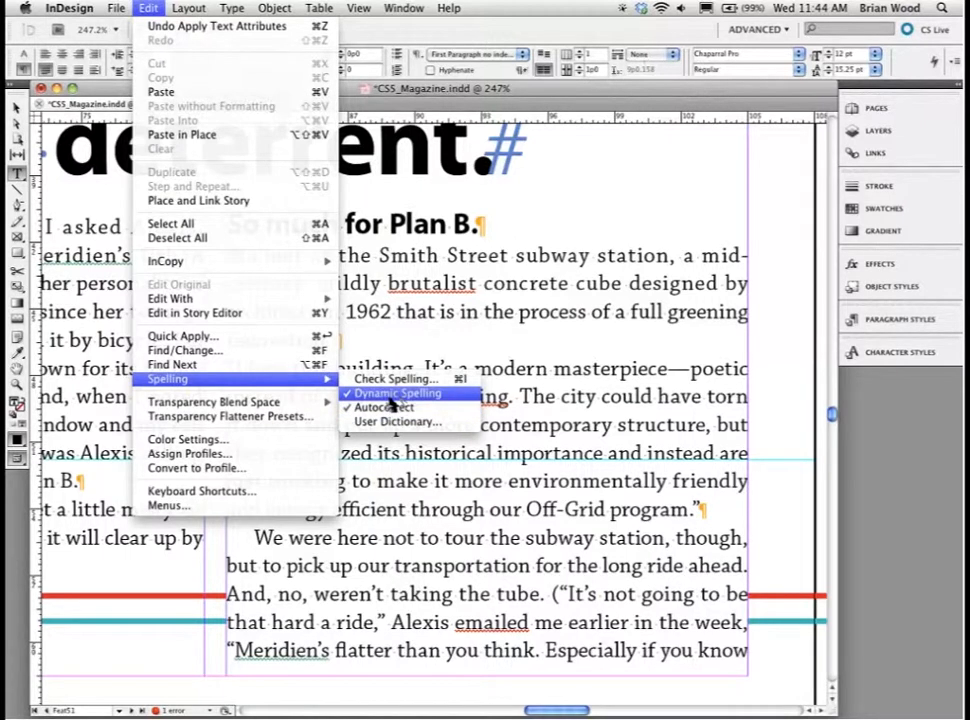
pyautogui.click(393, 400)
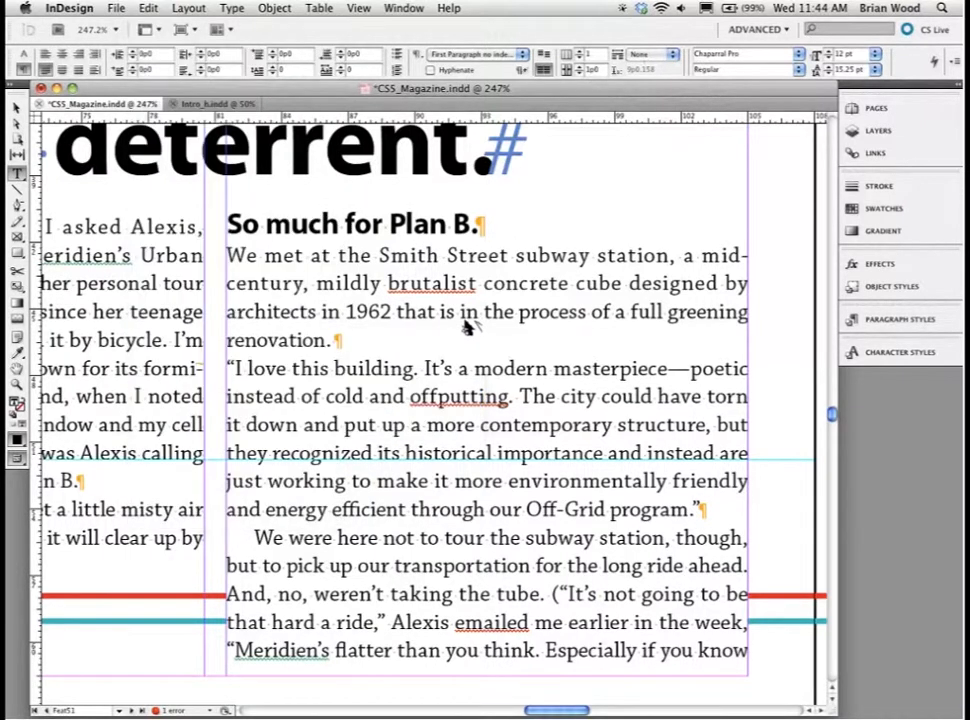
# In the Autocorrect preferences, add the misspelled word "fihs" with the correction "fish" and apply the preferences.
pyautogui.click(68, 8)
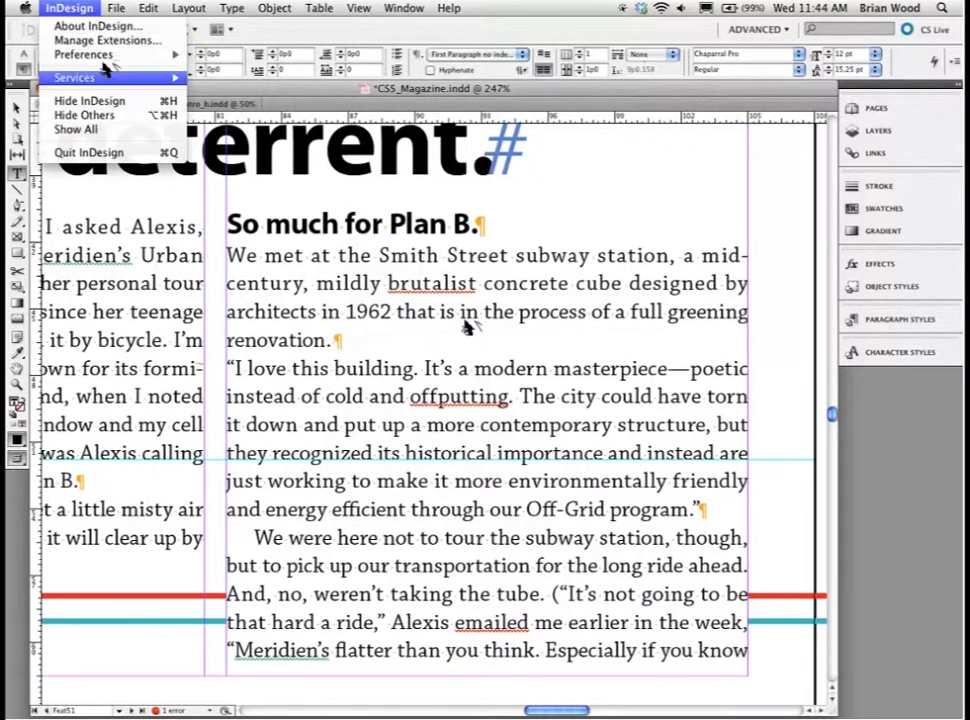
pyautogui.moveTo(105, 55)
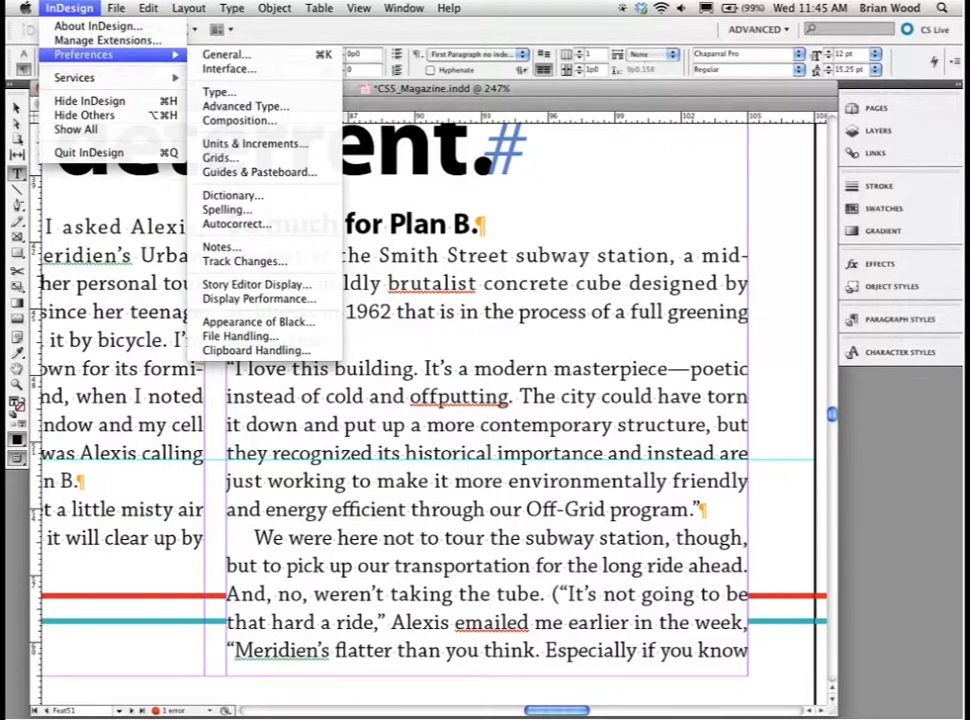
pyautogui.click(245, 226)
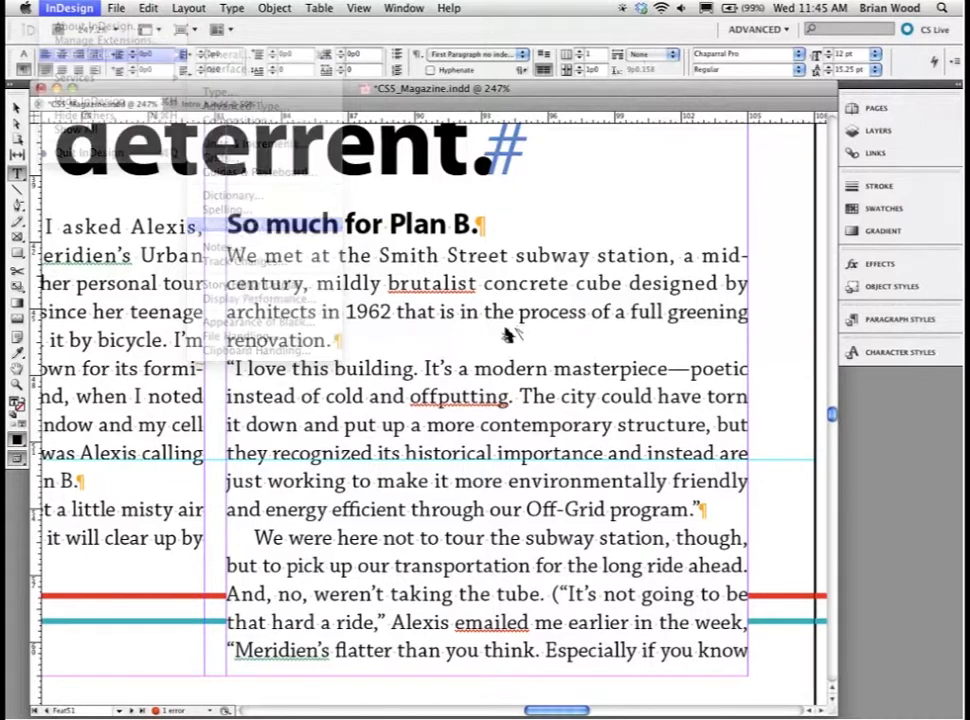
pyautogui.moveTo(488, 188); pyautogui.dragTo(509, 155)
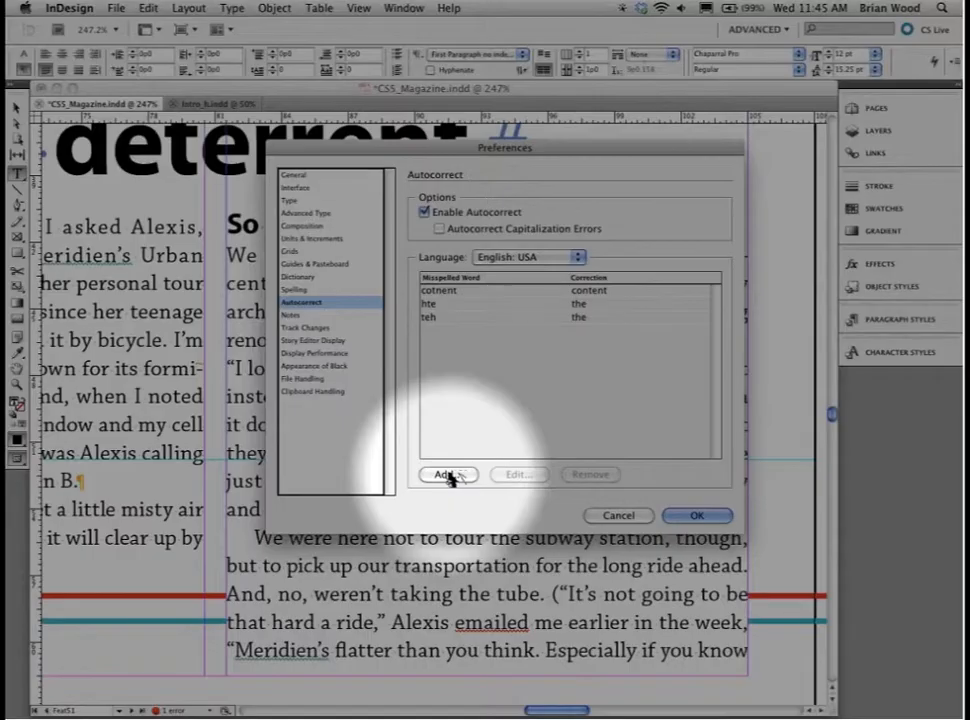
pyautogui.click(452, 476)
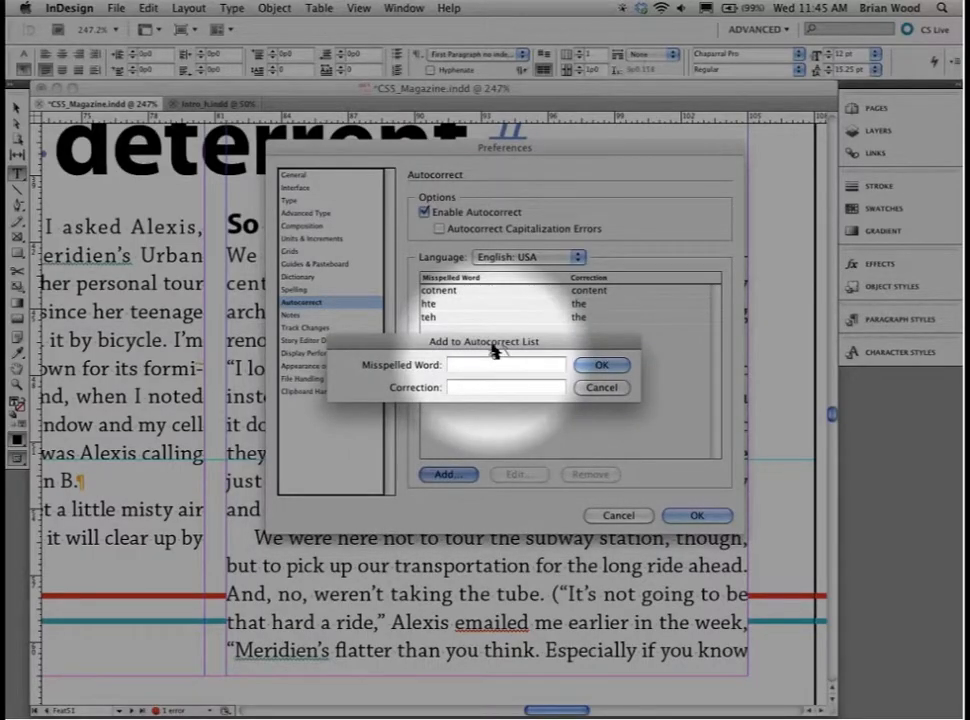
pyautogui.moveTo(493, 350); pyautogui.dragTo(535, 345)
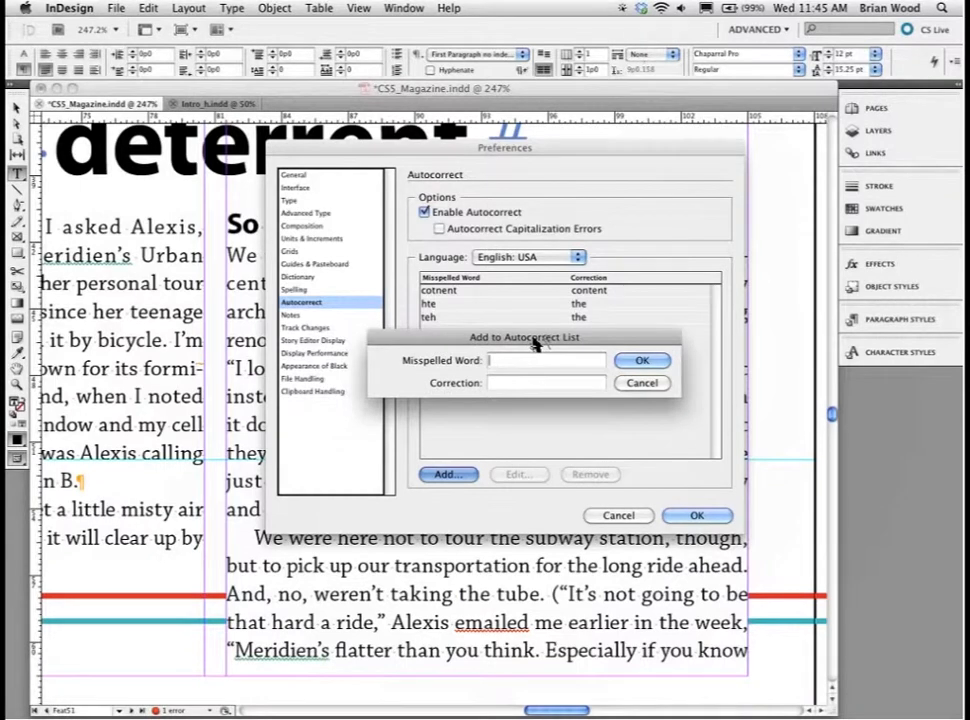
pyautogui.write('fihs')
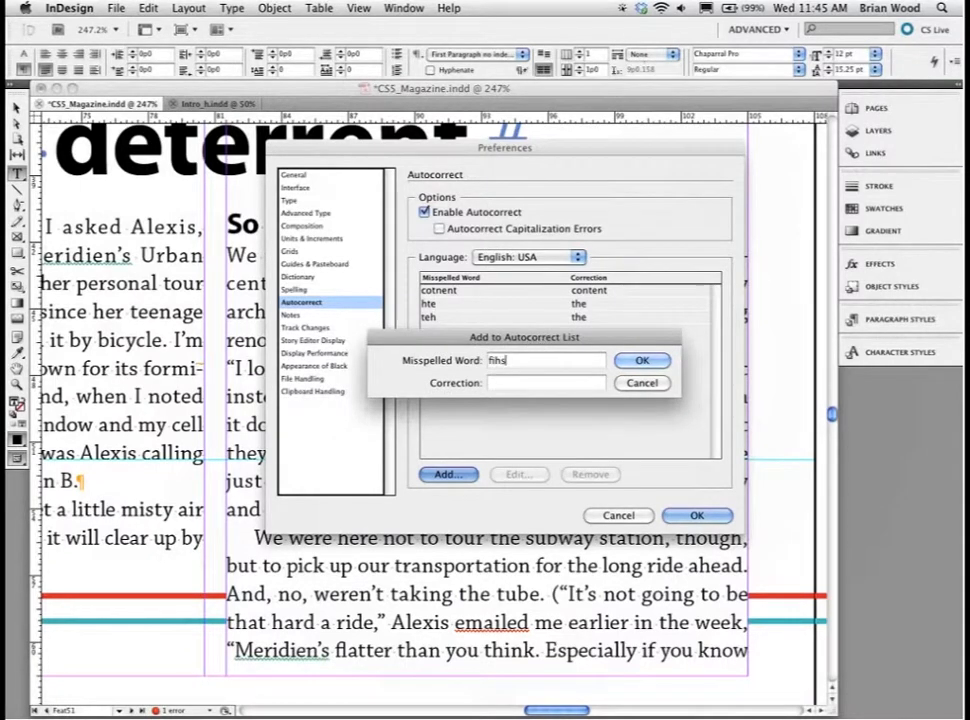
pyautogui.click(522, 389)
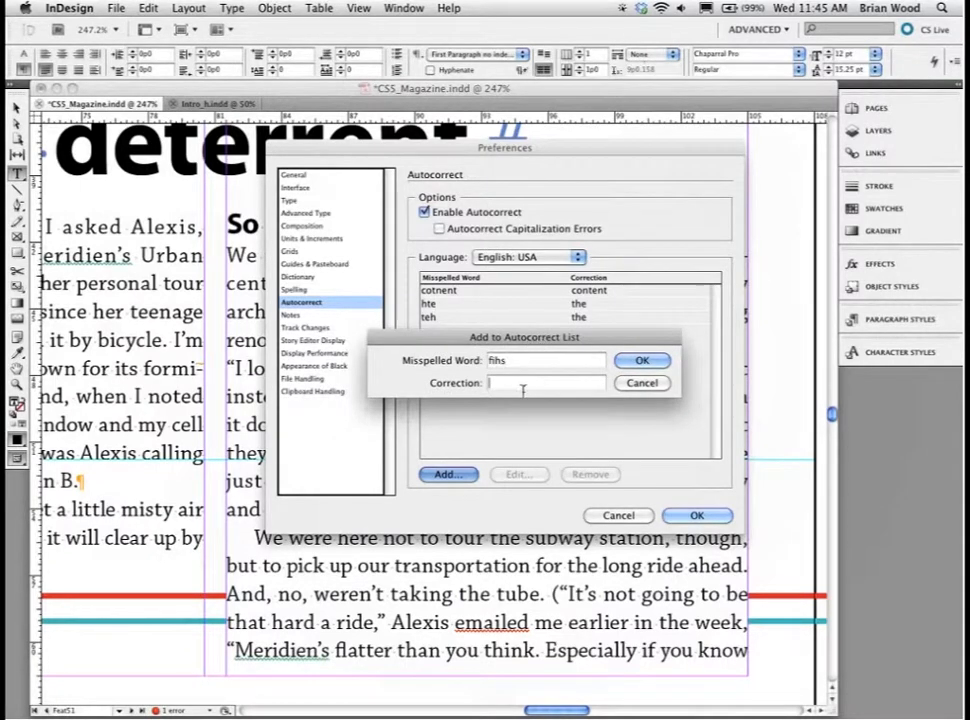
pyautogui.write('fish')
pyautogui.press('Tab')
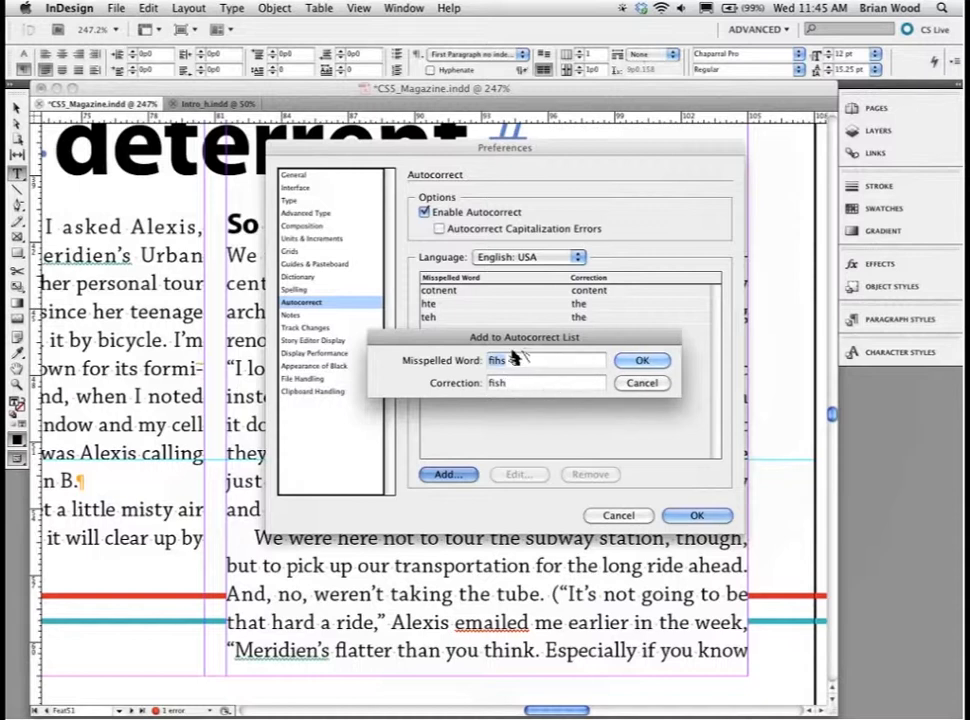
pyautogui.press('Tab')
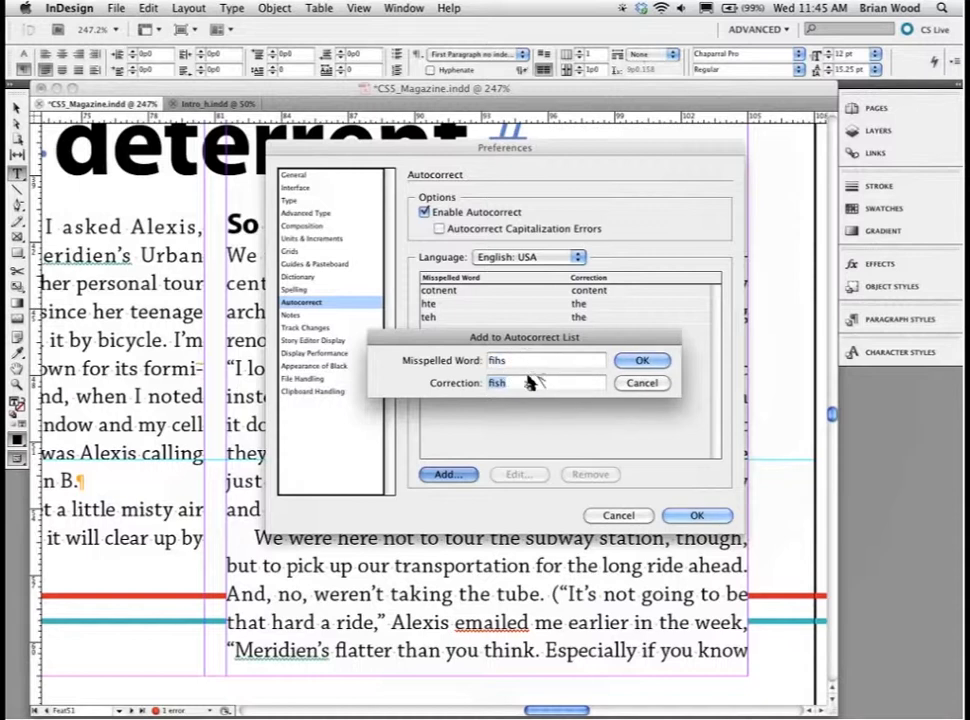
pyautogui.press('Return')
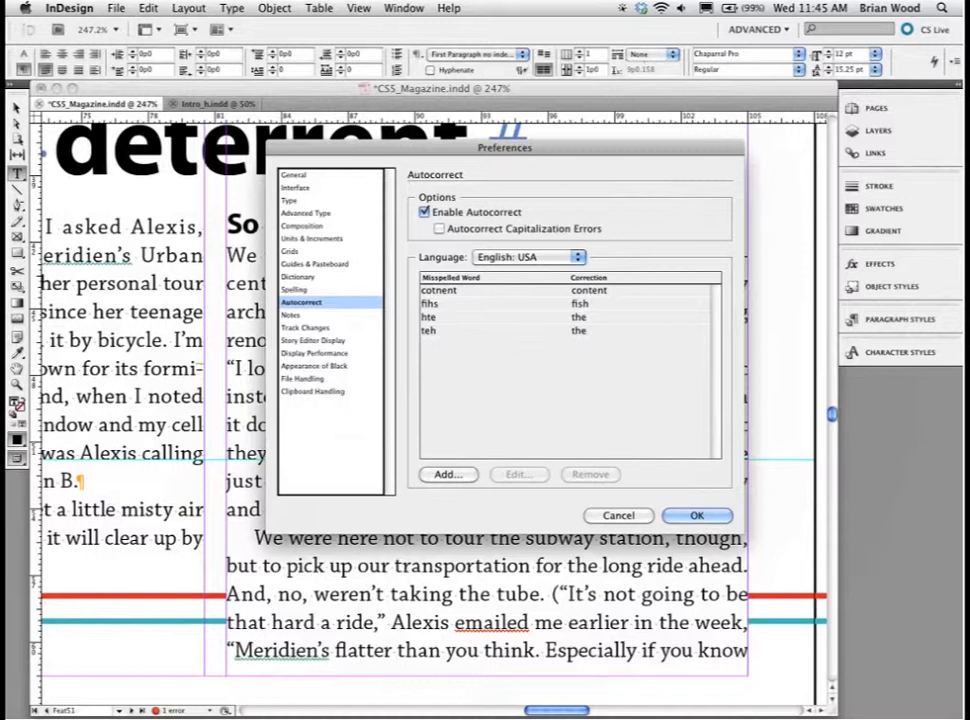
pyautogui.press('Return')
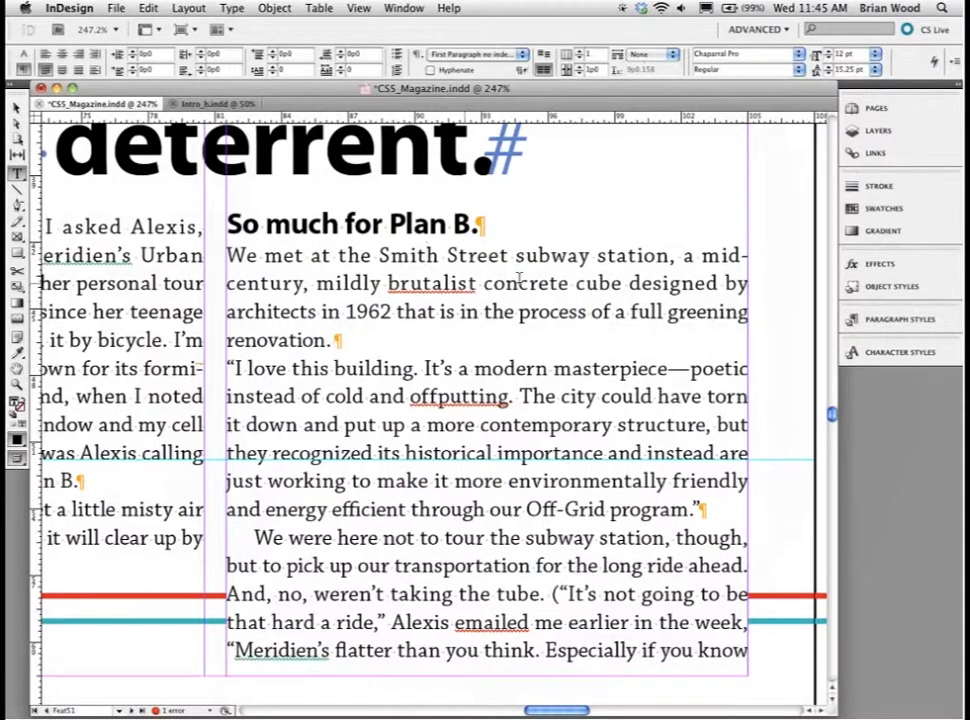
# Test Autocorrect by entering "fihs" before "concrete" in the paragraph starting "We met", then place the cursor after "renovation.".
pyautogui.write('fi')
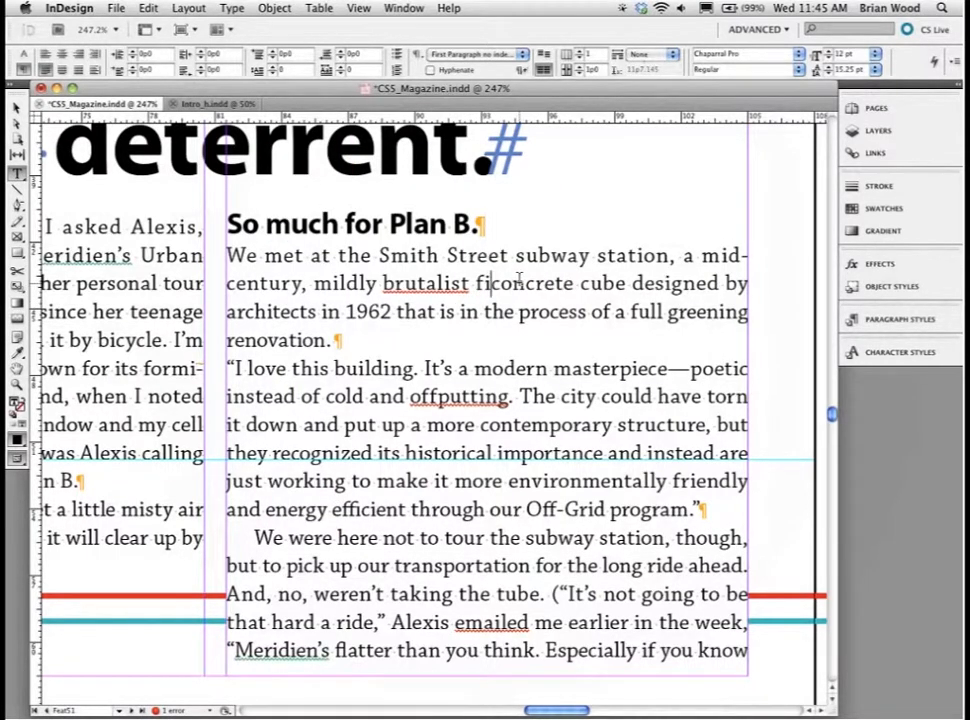
pyautogui.write('hs')
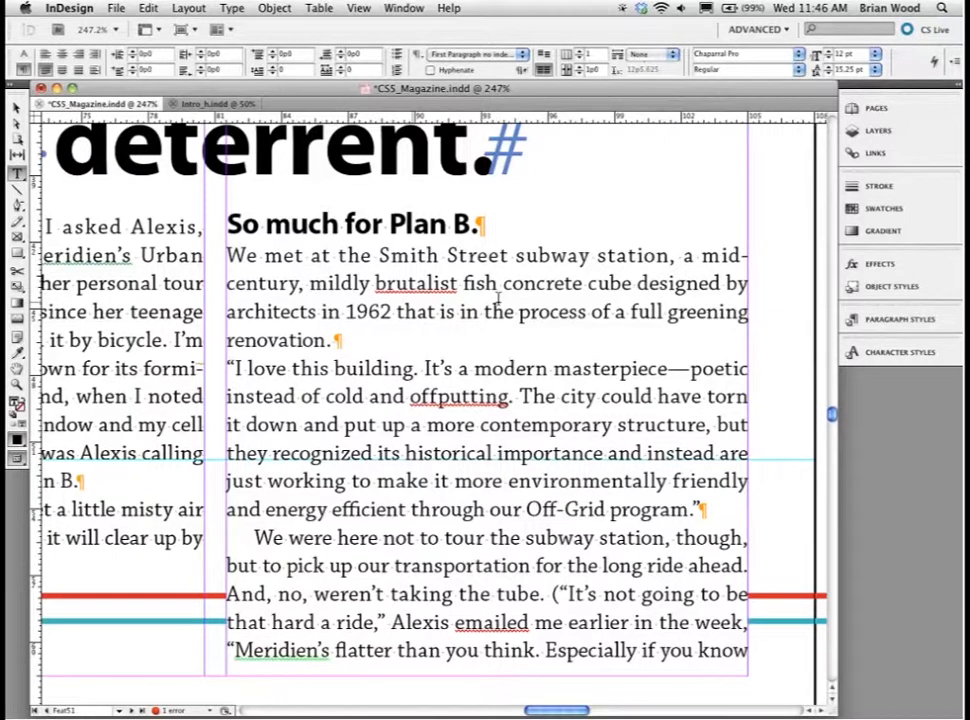
pyautogui.click(411, 345)
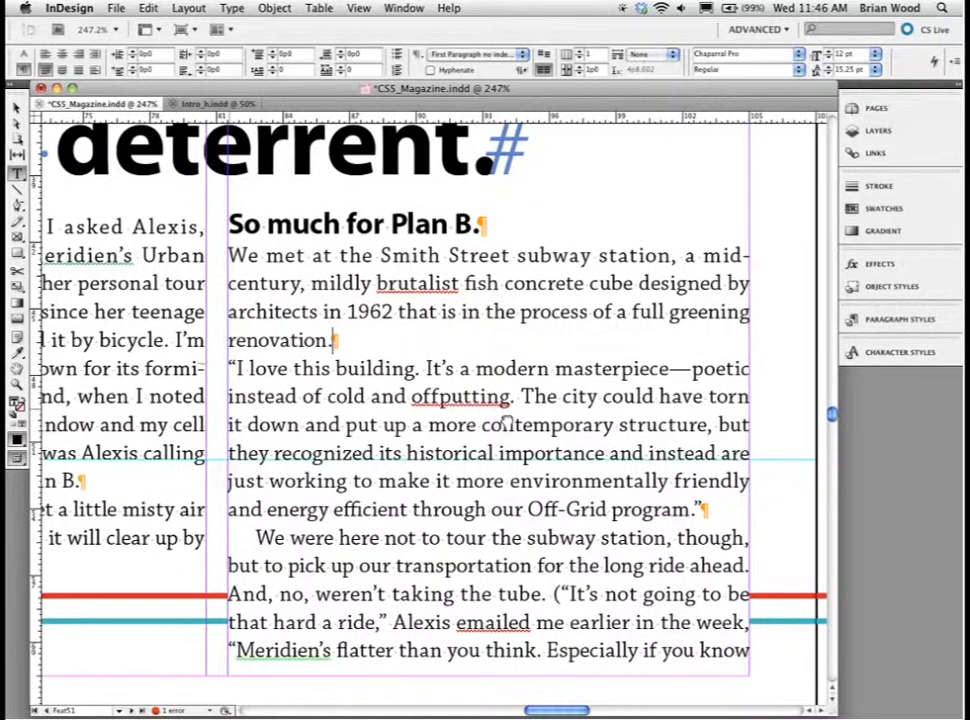
# Copy the phrase "Meridien's Urban Museum" from the paragraph starting "When I asked Alexis".
pyautogui.hscroll(-5, 507, 424)
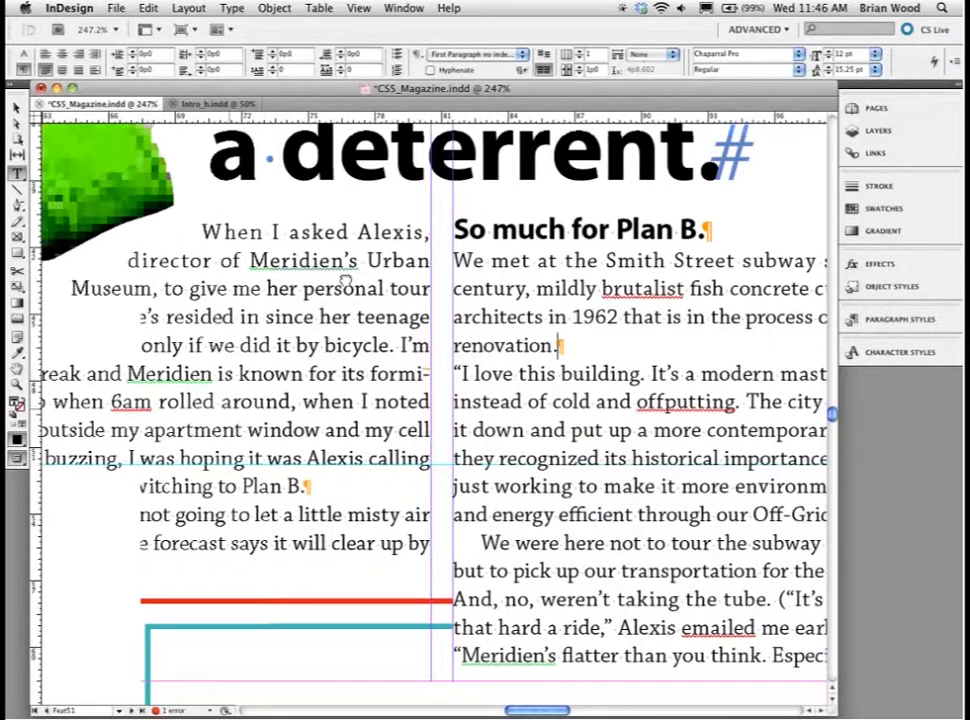
pyautogui.hscroll(-2, 228, 292)
pyautogui.moveTo(301, 267); pyautogui.dragTo(205, 295)
pyautogui.press('super+c')
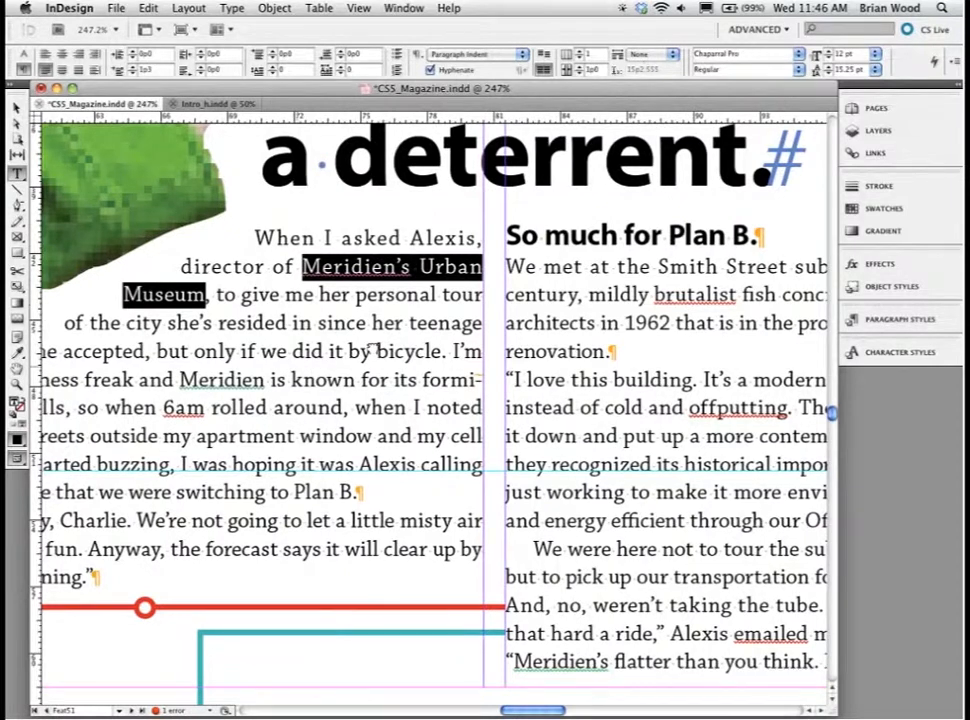
pyautogui.hscroll(-3, 372, 349)
pyautogui.scroll(-1, 392, 338)
pyautogui.hscroll(-1, 392, 340)
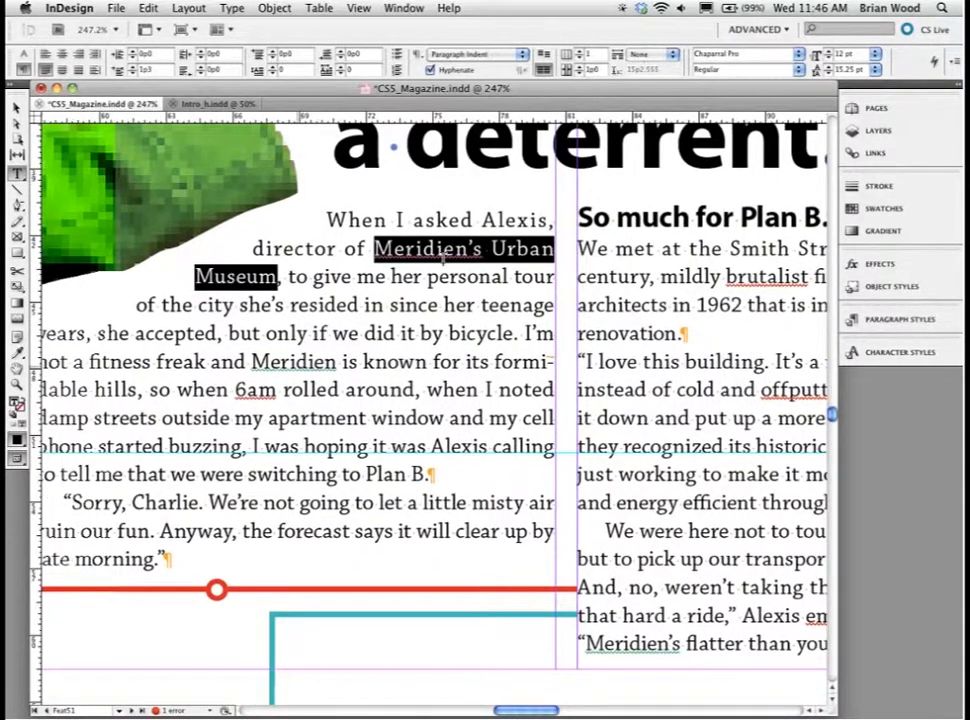
pyautogui.hscroll(-2, 441, 256)
pyautogui.scroll(-1, 441, 256)
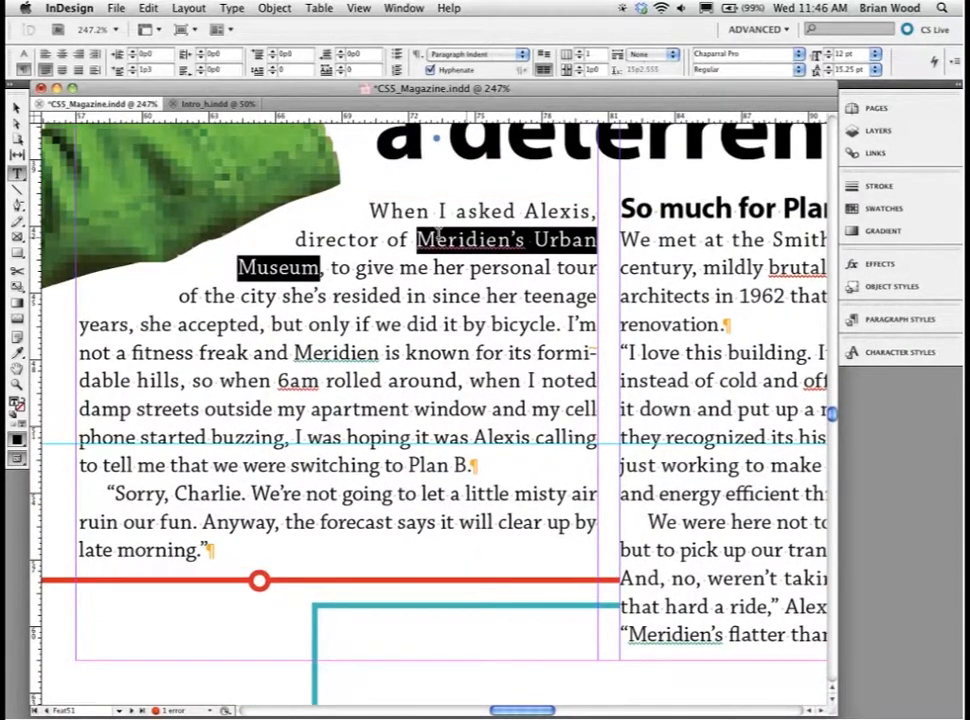
# Start a new Autocorrect entry in the preferences with the copied phrase "Meridien's Urban Museum" as the correction.
pyautogui.click(80, 8)
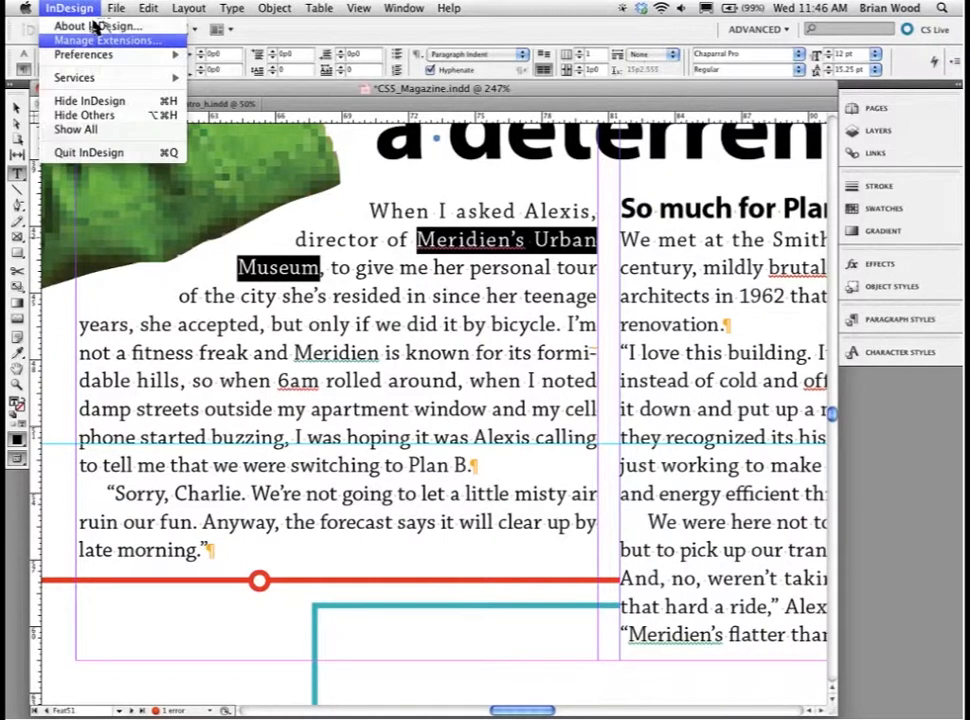
pyautogui.moveTo(113, 60)
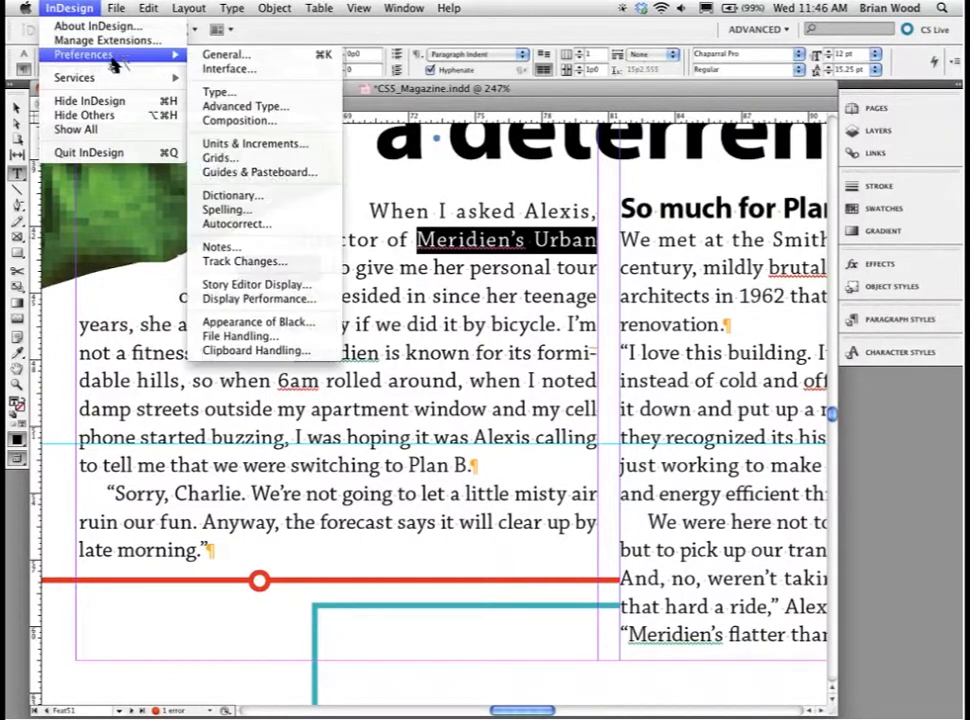
pyautogui.click(232, 223)
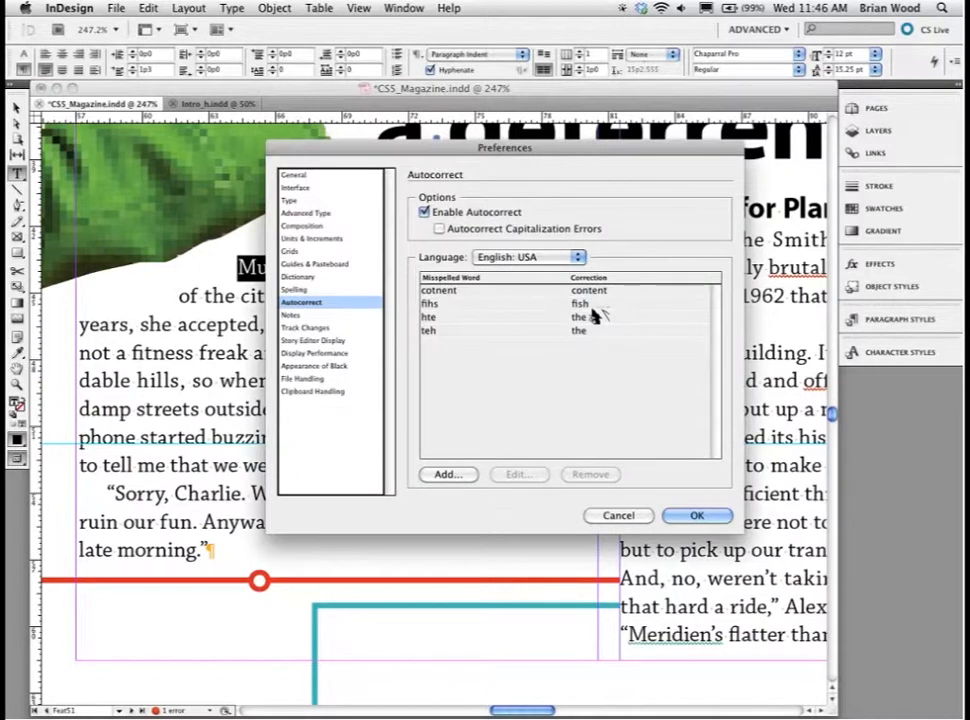
pyautogui.click(448, 474)
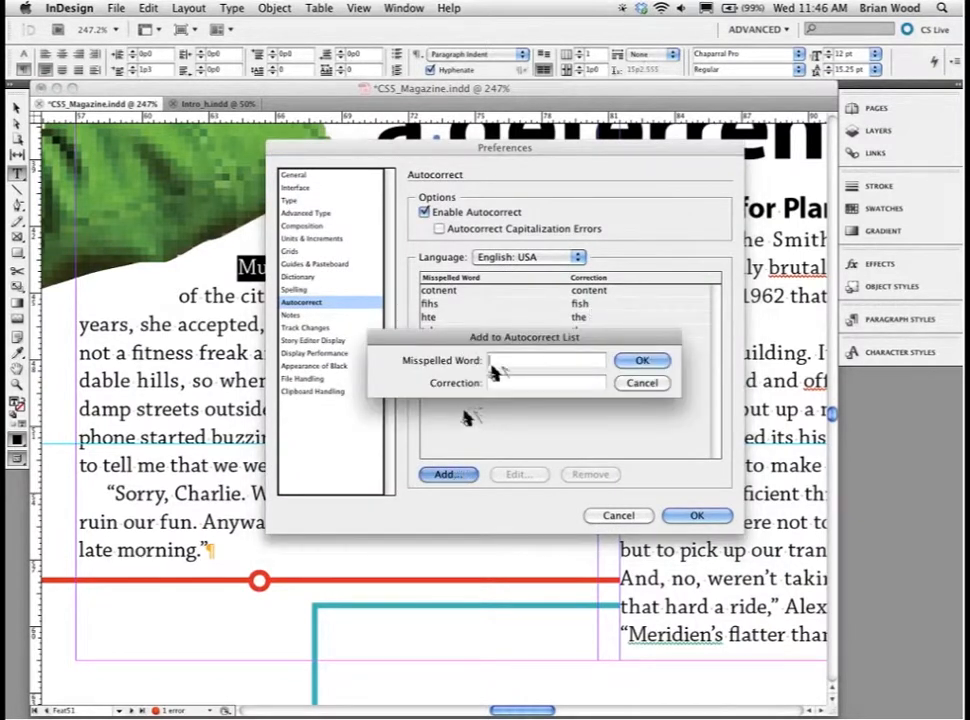
pyautogui.press('super+v')
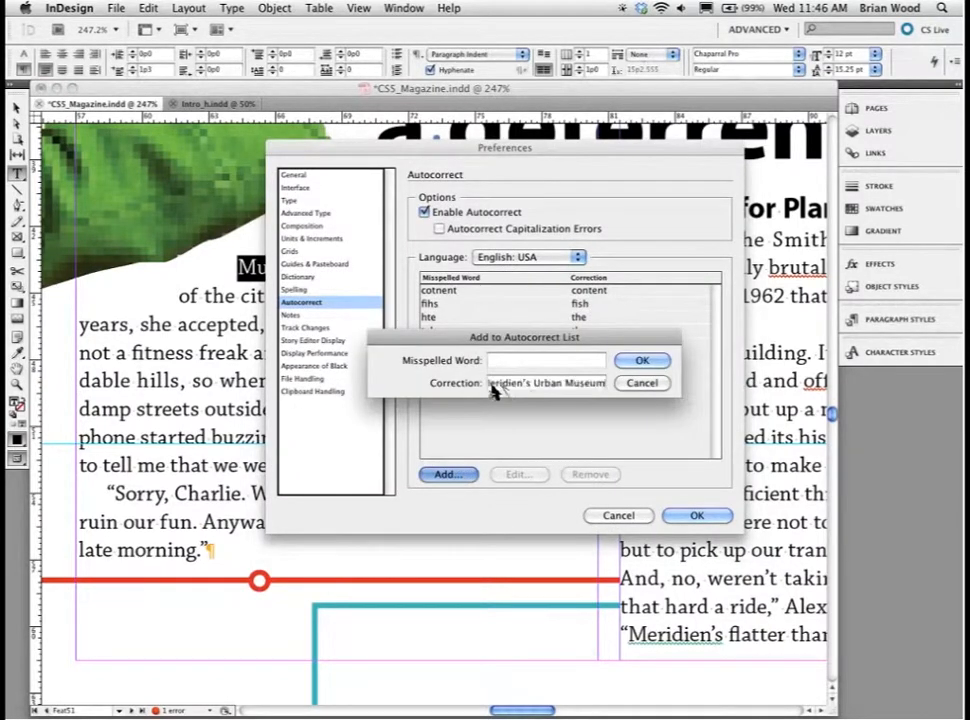
pyautogui.click(502, 362)
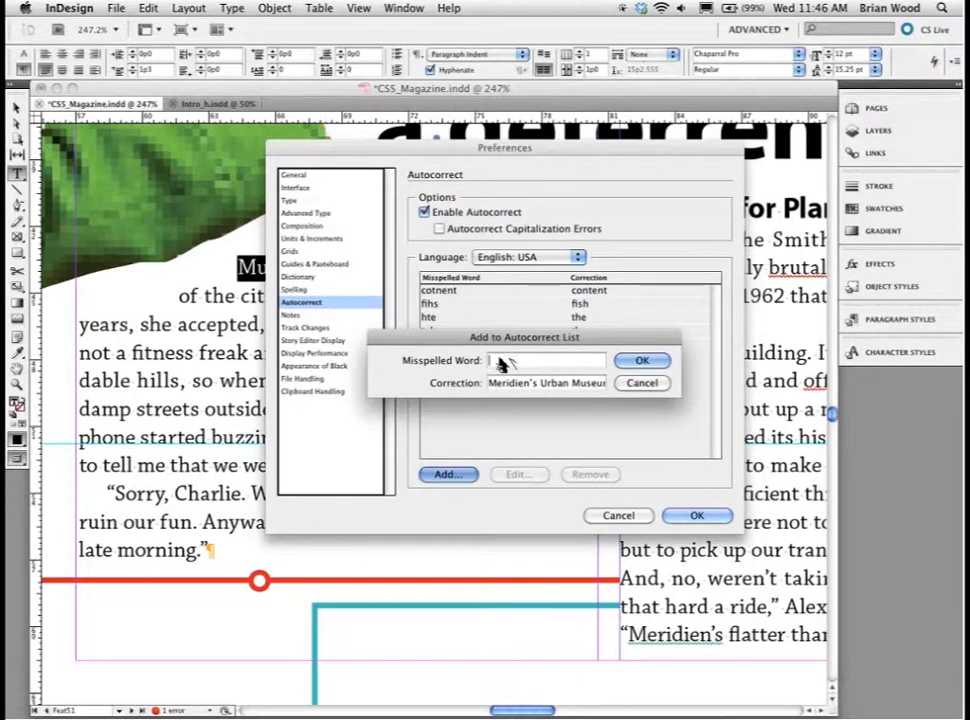
pyautogui.moveTo(500, 338); pyautogui.dragTo(538, 356)
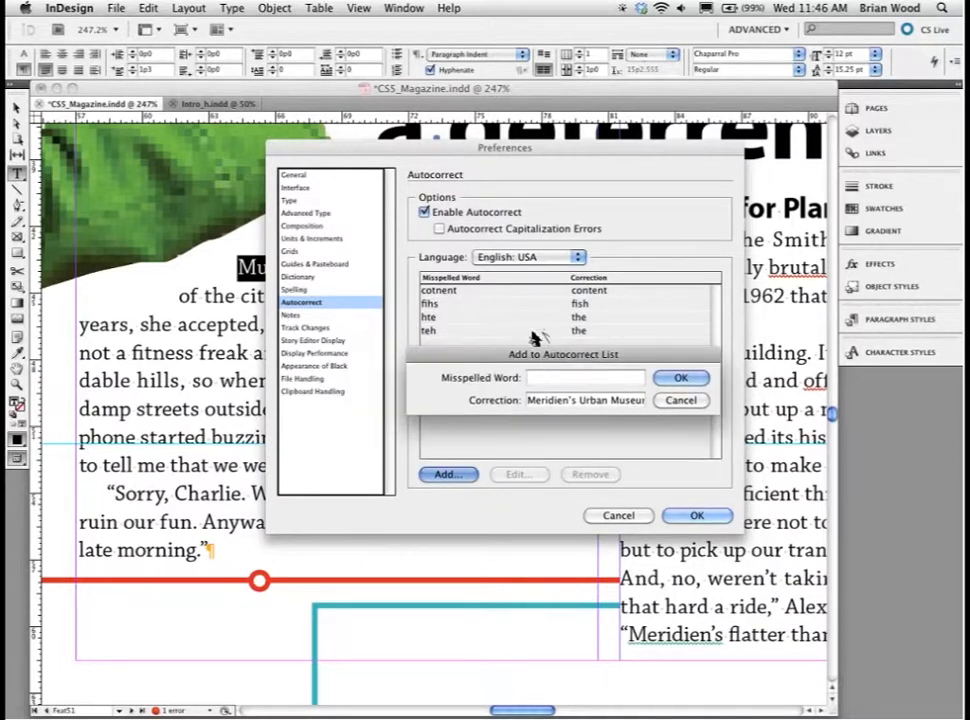
# Set the new entry's misspelled word to "m1", add it to the Autocorrect list and apply the preferences.
pyautogui.write('m')
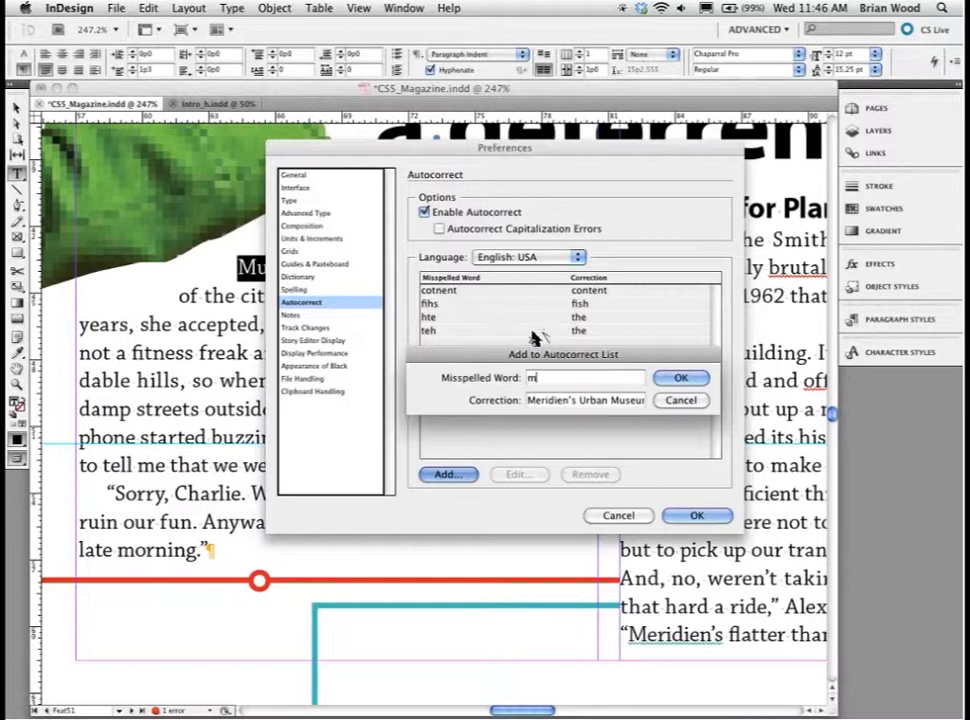
pyautogui.write('us1')
pyautogui.press('Left')
pyautogui.press('BackSpace')
pyautogui.press('BackSpace')
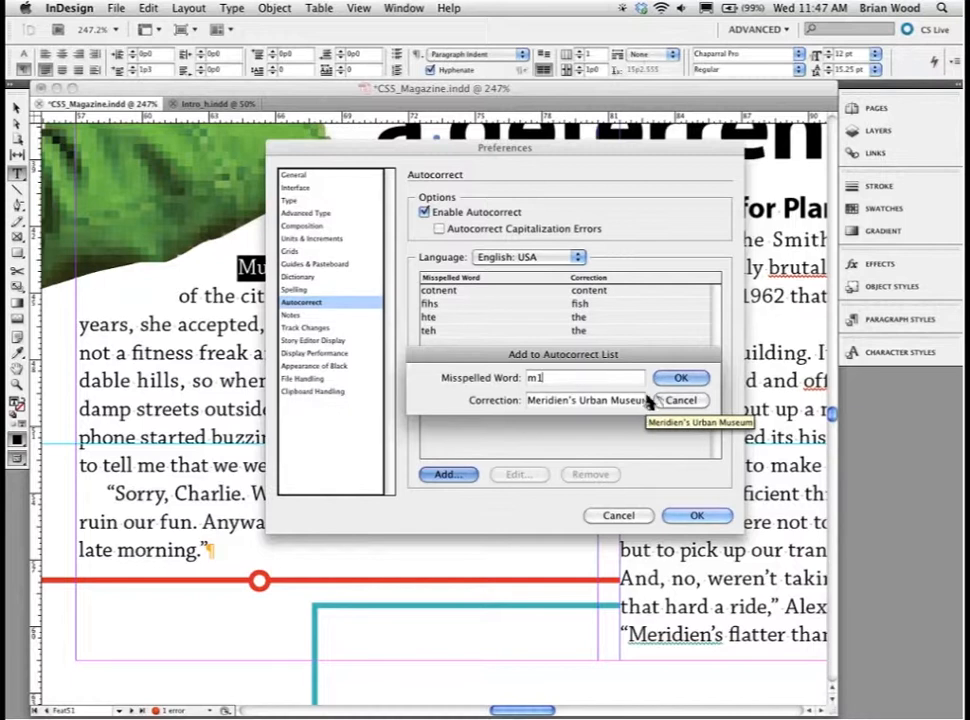
pyautogui.click(668, 378)
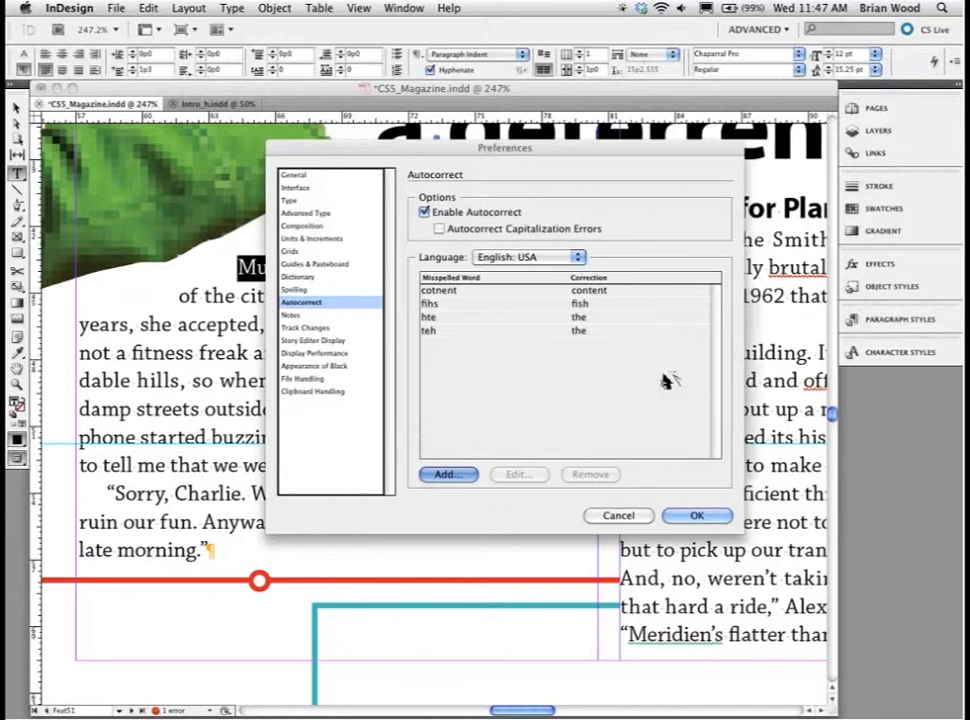
pyautogui.click(699, 515)
# Replace "Meridien's Urban Museum" after "director of" by entering the Autocorrect shortcut "m1", and remove the extra space before the comma.
pyautogui.doubleClick(420, 237)
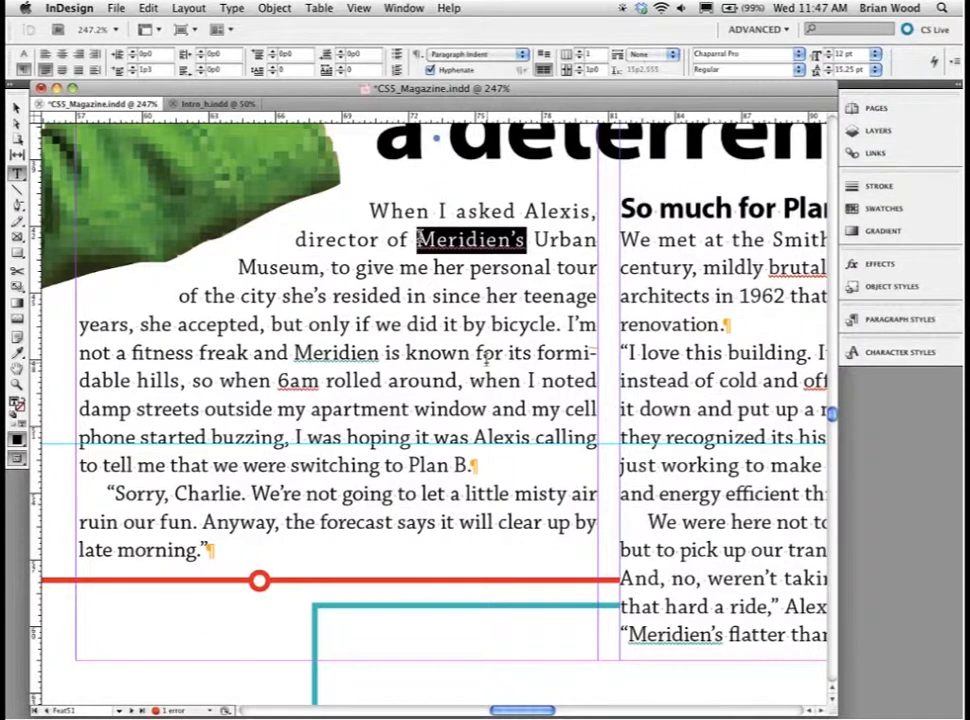
pyautogui.keyDown('shift'); pyautogui.click(318, 268); pyautogui.keyUp('shift')
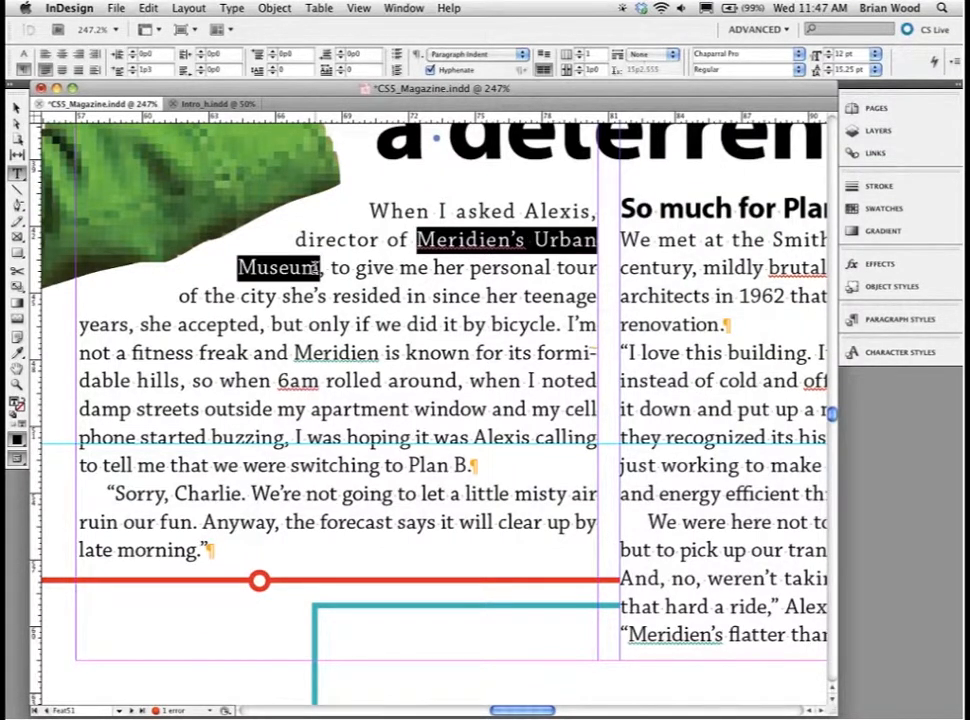
pyautogui.press('BackSpace')
pyautogui.press('BackSpace')
pyautogui.press('BackSpace')
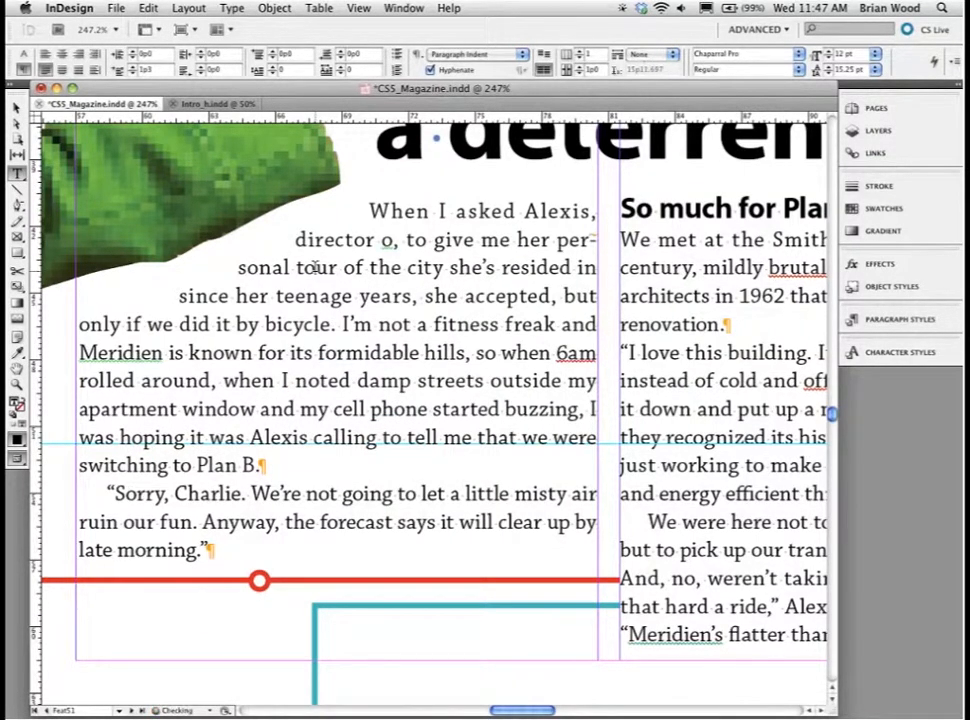
pyautogui.write('f m1')
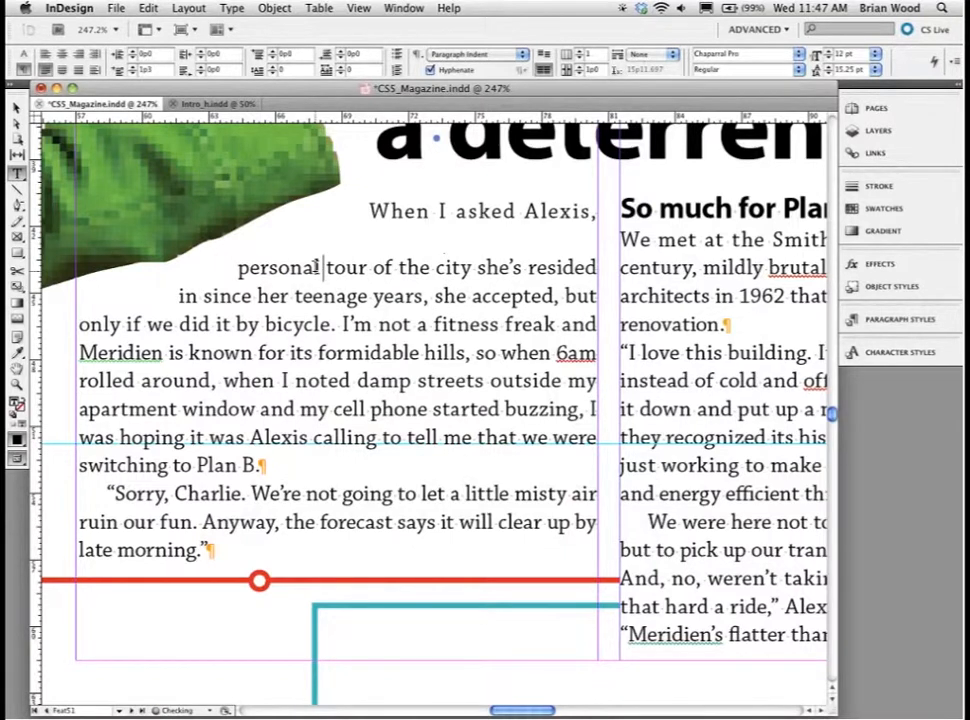
pyautogui.press('BackSpace')
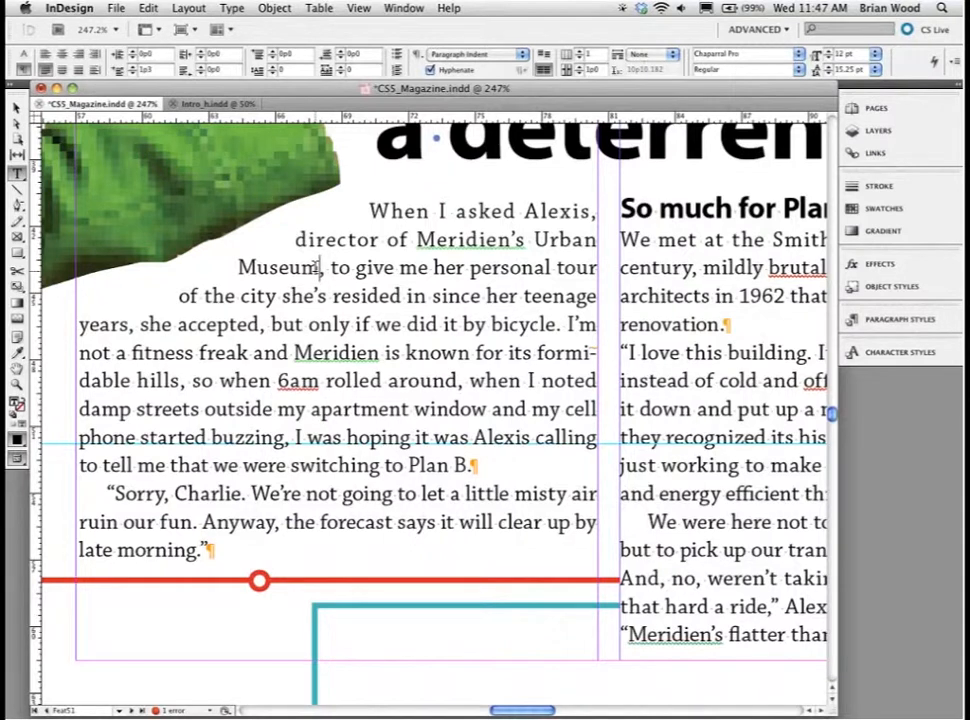
# Leave text editing with the text frame selected and fit the whole spread in the window.
pyautogui.press('super+y')
pyautogui.press('Escape')
pyautogui.press('super+alt+0')
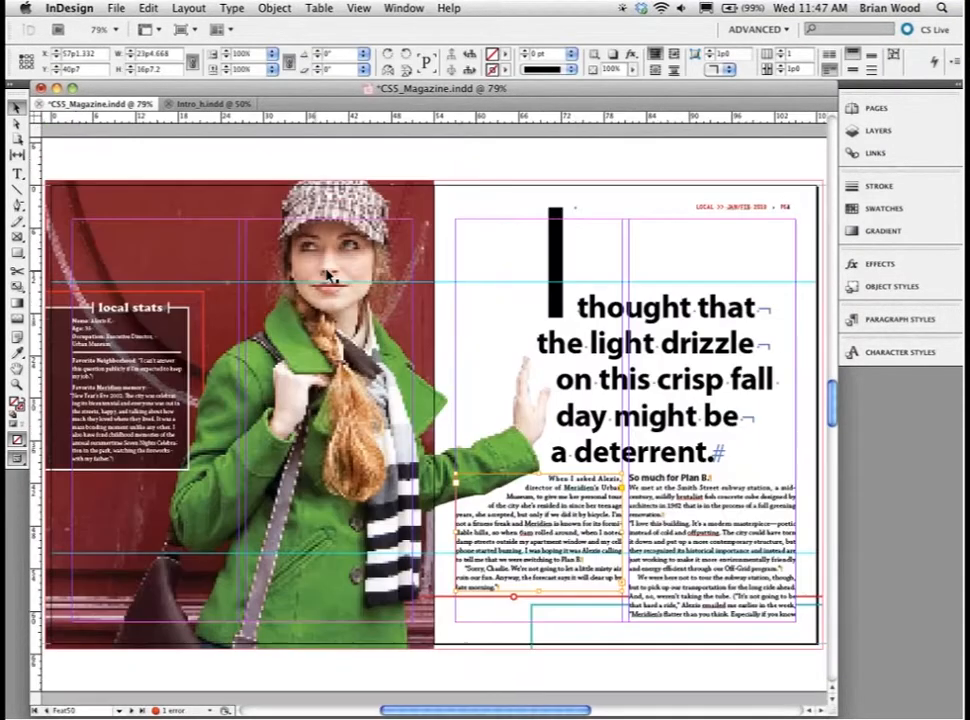
# Deselect everything and create a new 4-page us letter print document with facing pages.
pyautogui.press('super+shift+a')
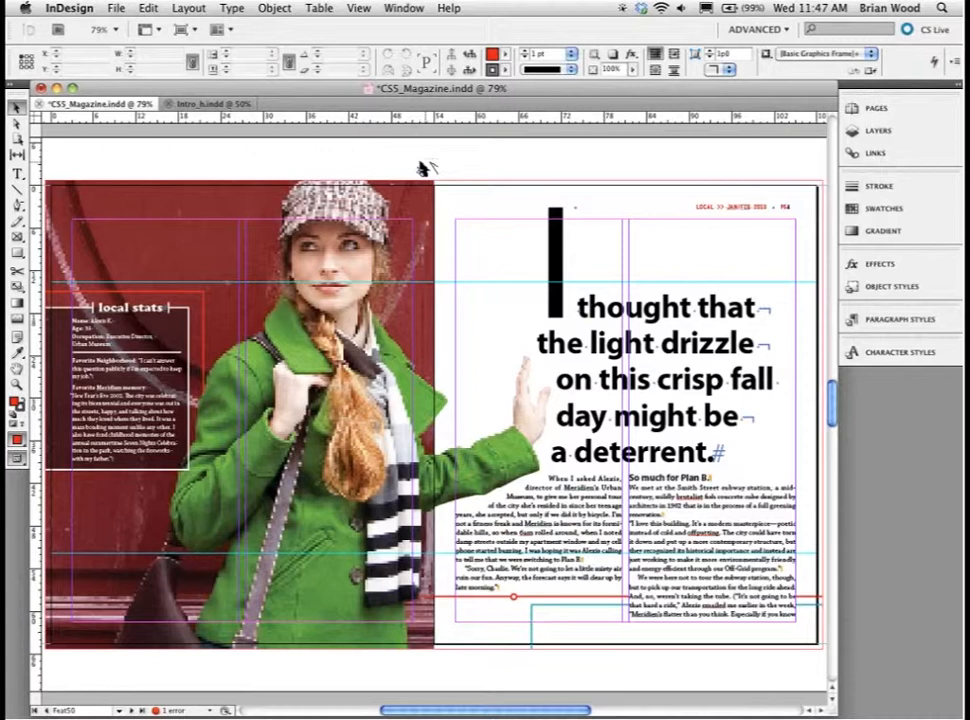
pyautogui.click(428, 188)
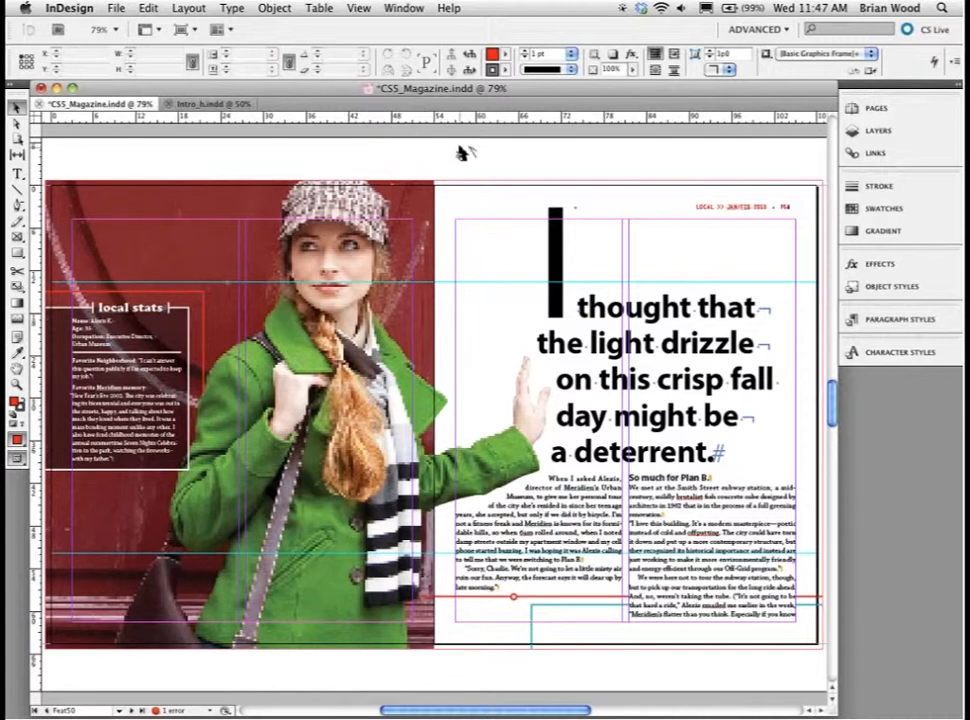
pyautogui.click(118, 9)
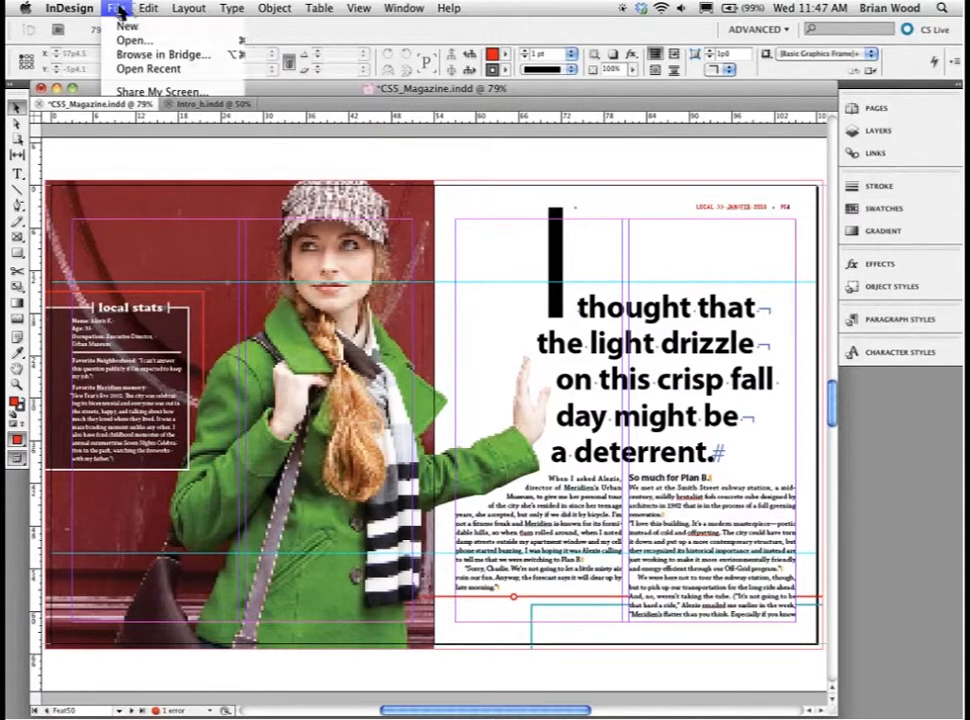
pyautogui.moveTo(130, 25)
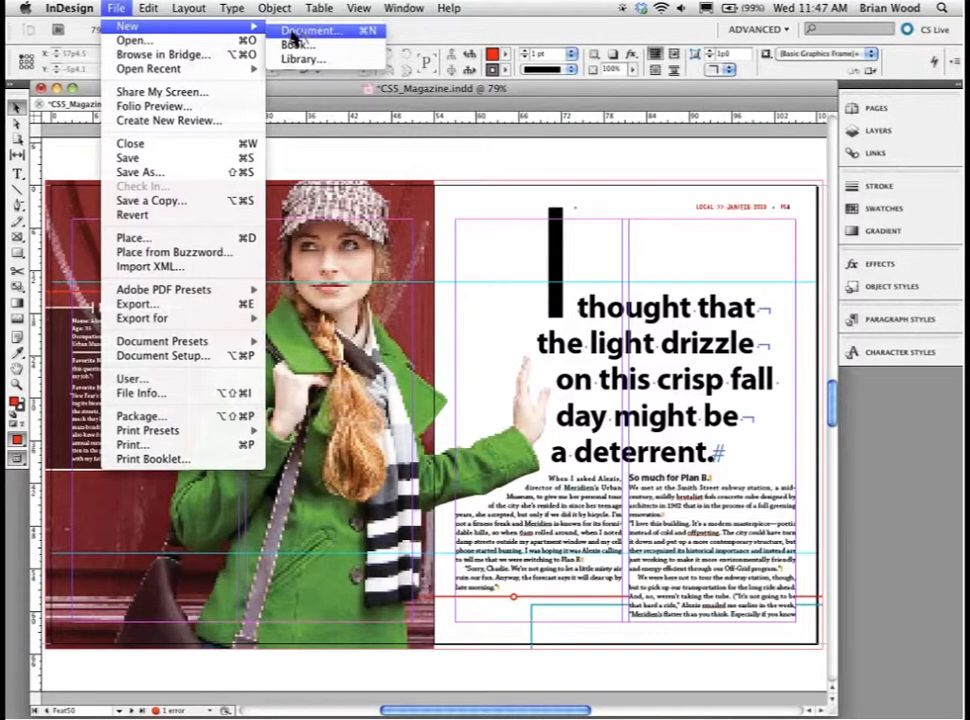
pyautogui.click(295, 33)
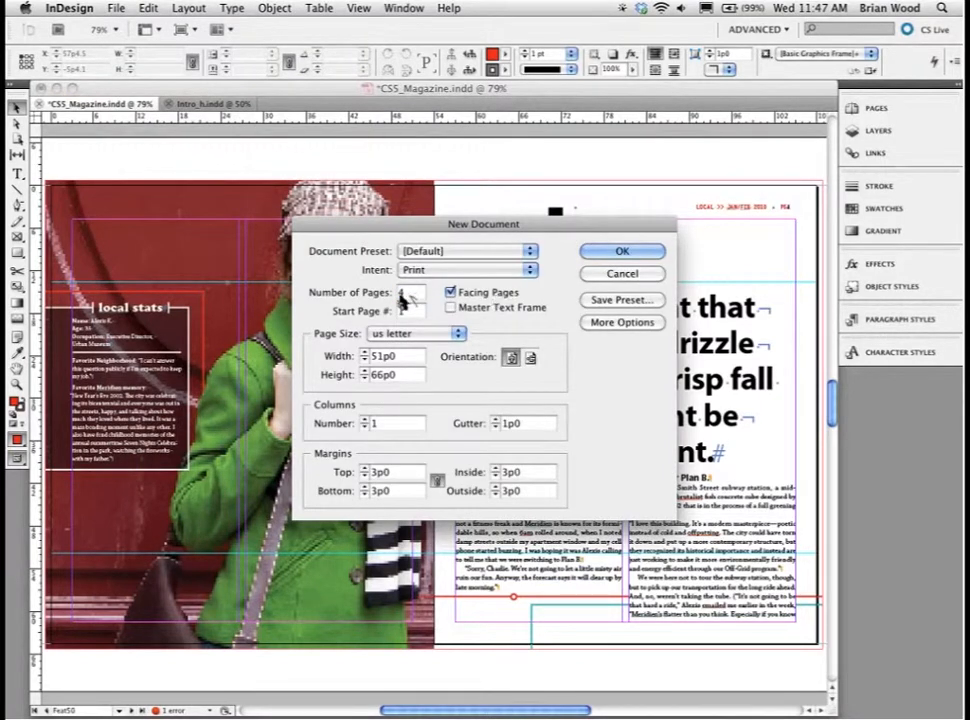
pyautogui.write('4')
pyautogui.press('Return')
pyautogui.press('super+minus')
pyautogui.press('super+minus')
pyautogui.press('super+minus')
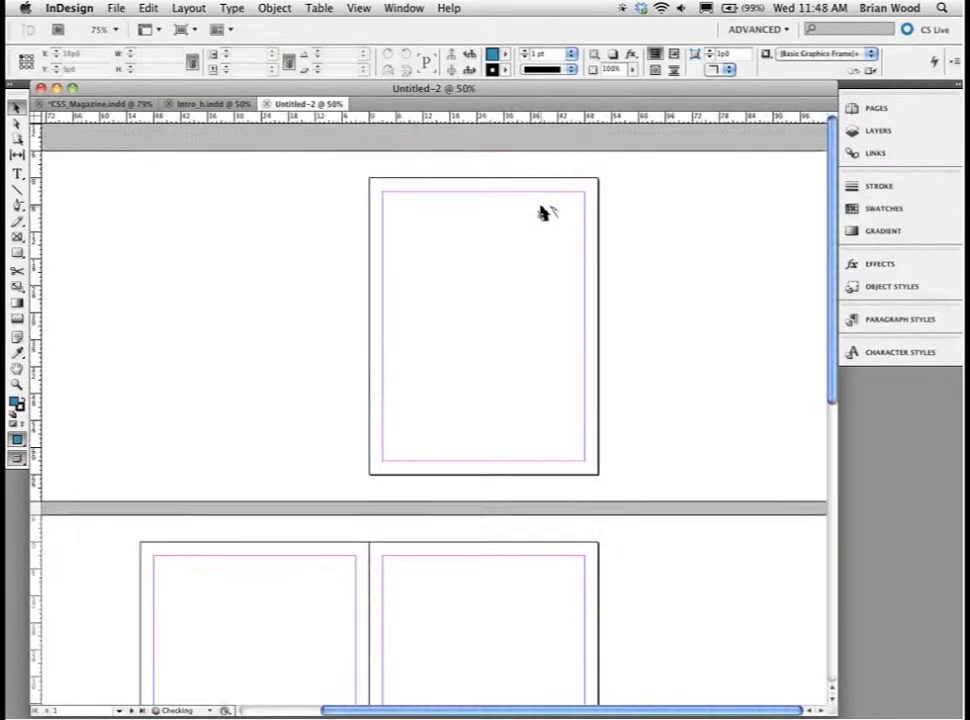
# Try to move page 4 in front of page 1 so that the two form one spread.
pyautogui.click(880, 107)
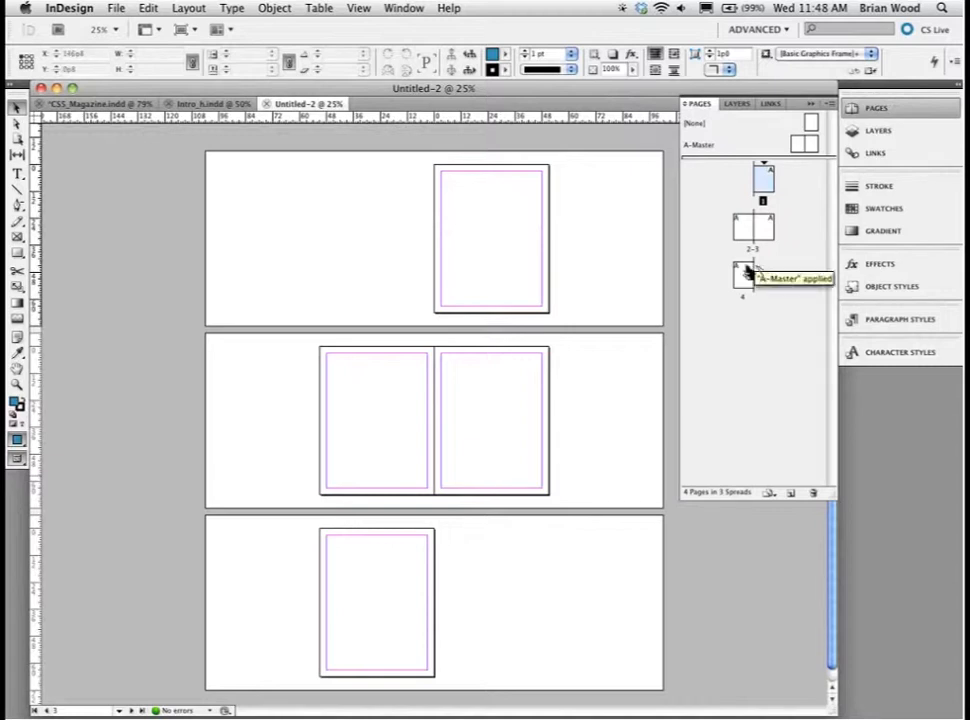
pyautogui.moveTo(746, 278); pyautogui.dragTo(746, 176)
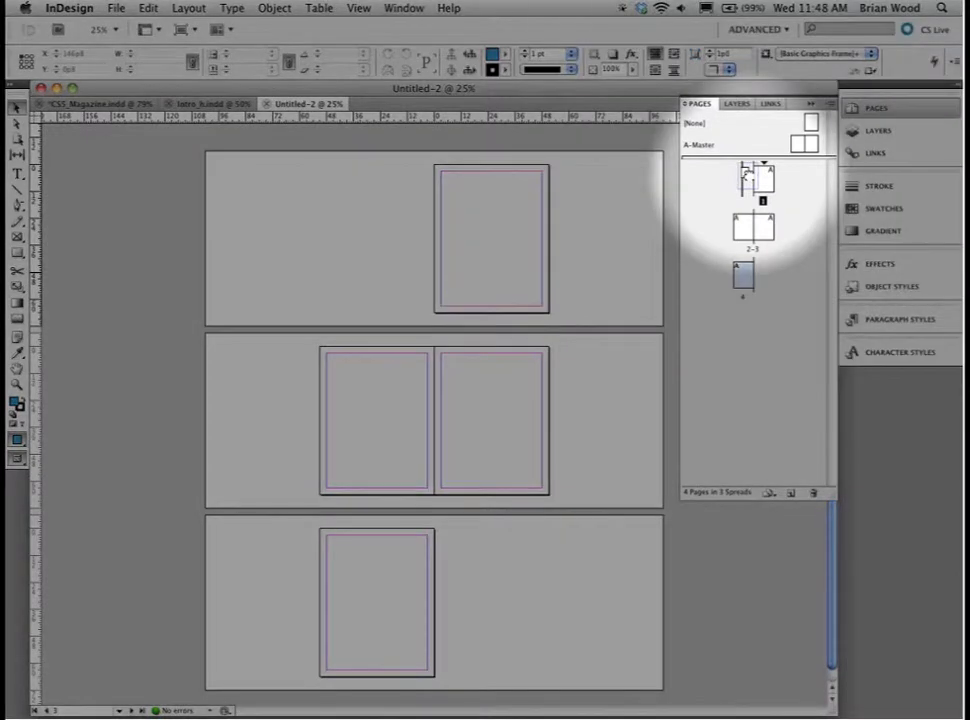
pyautogui.moveTo(748, 176); pyautogui.dragTo(751, 173)
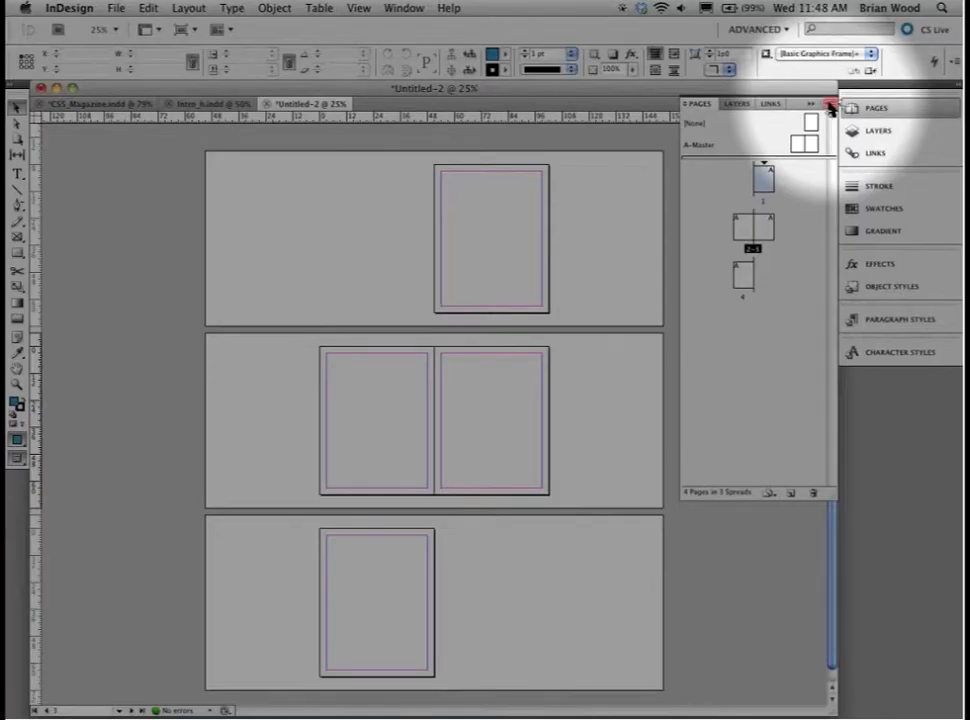
# Turn off Allow Document Pages to Shuffle and move page 4 beside page 1 as the first spread's left page.
pyautogui.click(829, 107)
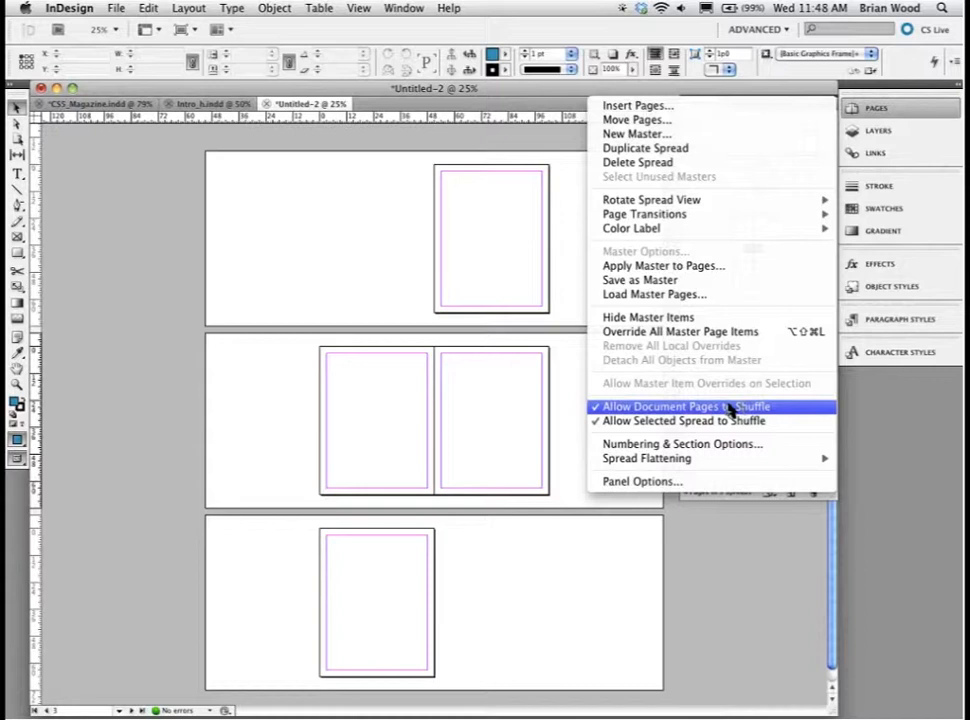
pyautogui.click(729, 410)
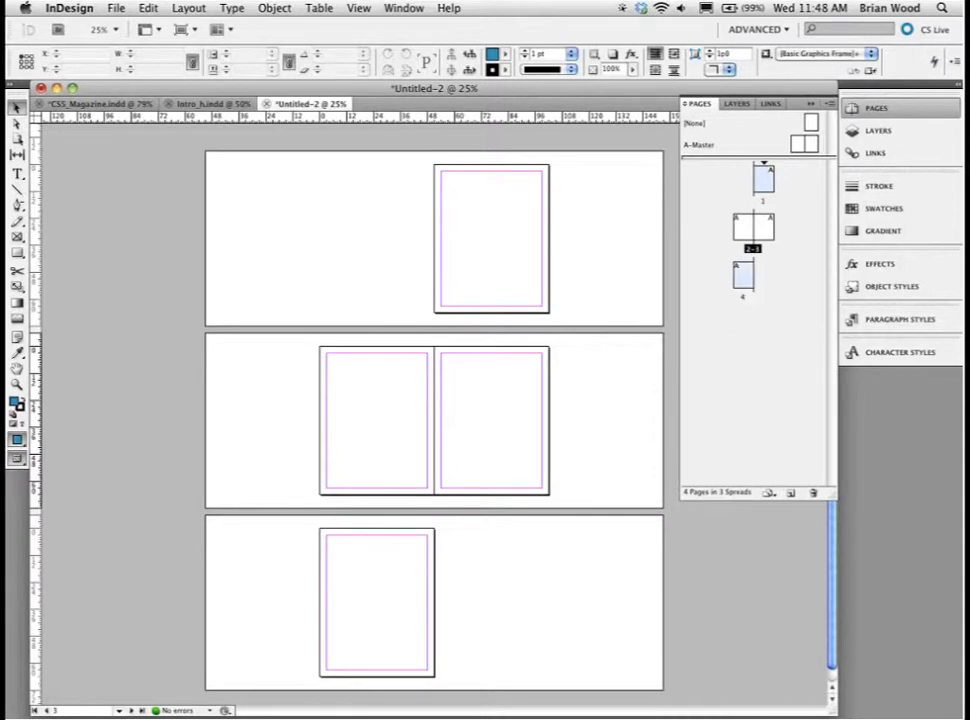
pyautogui.moveTo(762, 180)
pyautogui.mouseDown()
pyautogui.moveTo(738, 179)
pyautogui.moveTo(750, 176)
pyautogui.mouseUp()
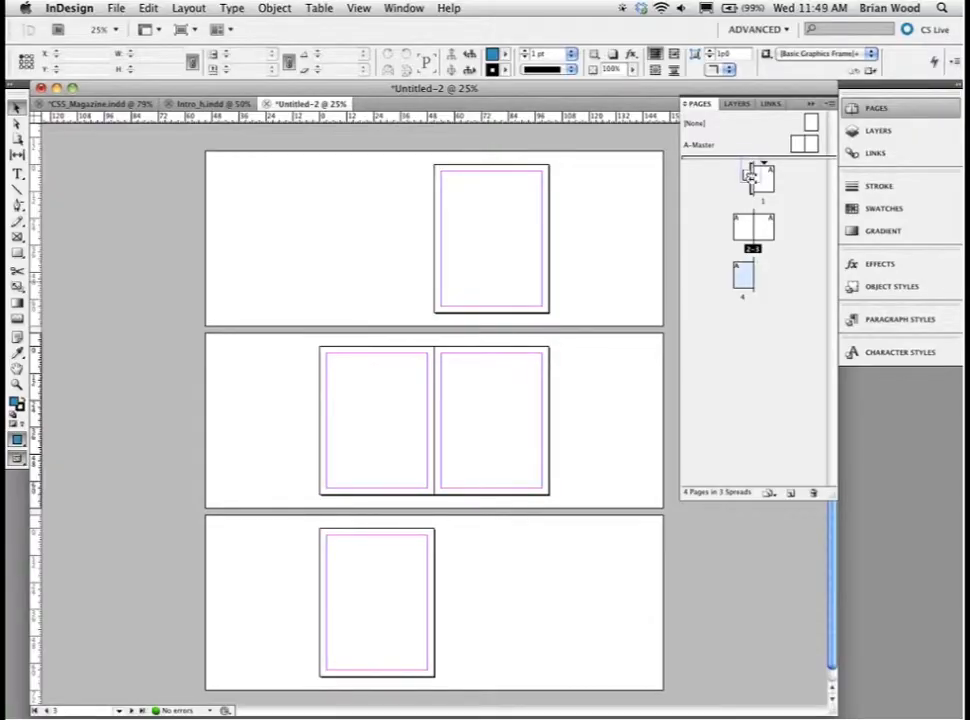
pyautogui.moveTo(750, 176); pyautogui.dragTo(751, 177)
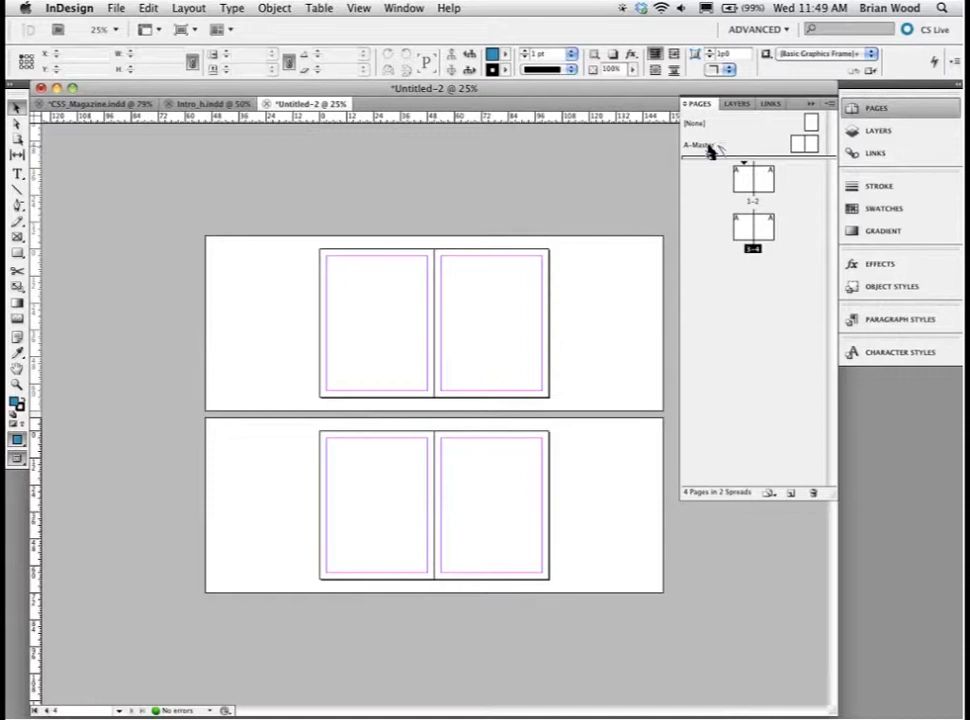
# Try adding the A-Master spread beside pages 3-4, and undo the addition.
pyautogui.moveTo(710, 148); pyautogui.dragTo(775, 230)
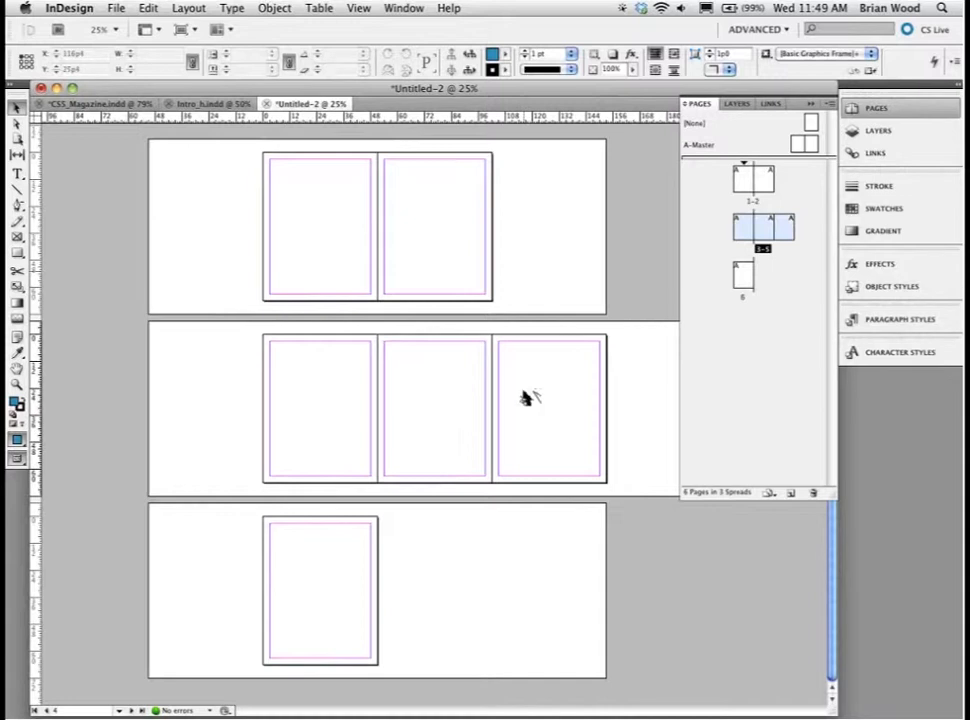
pyautogui.press('super+z')
pyautogui.press('super+z')
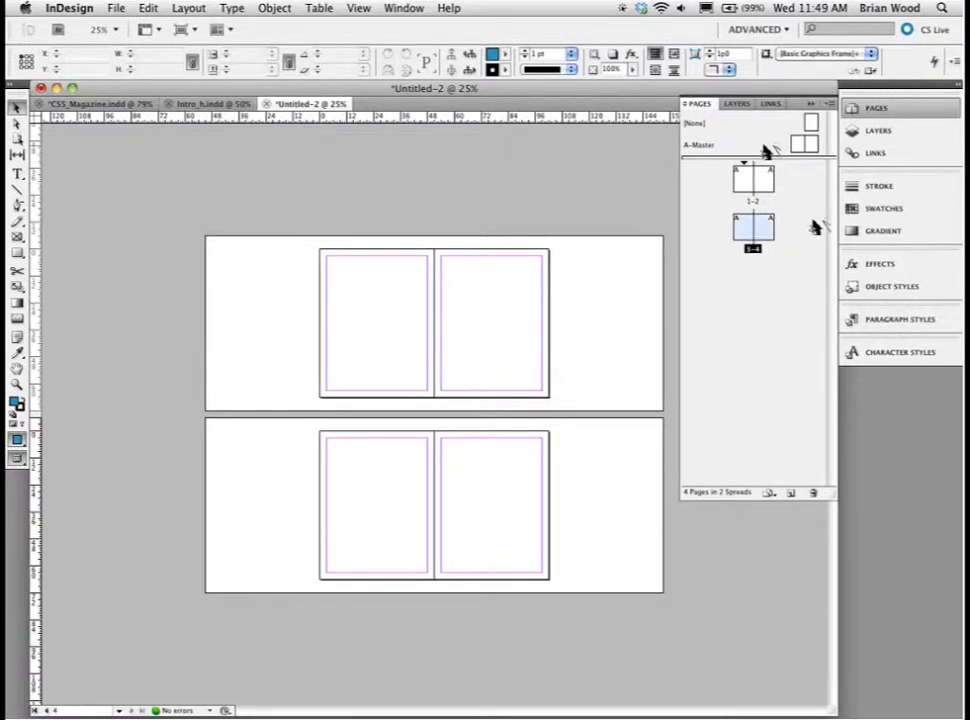
# Turn Allow Document Pages to Shuffle back on while keeping pages 1-2 together as a fixed spread.
pyautogui.click(828, 105)
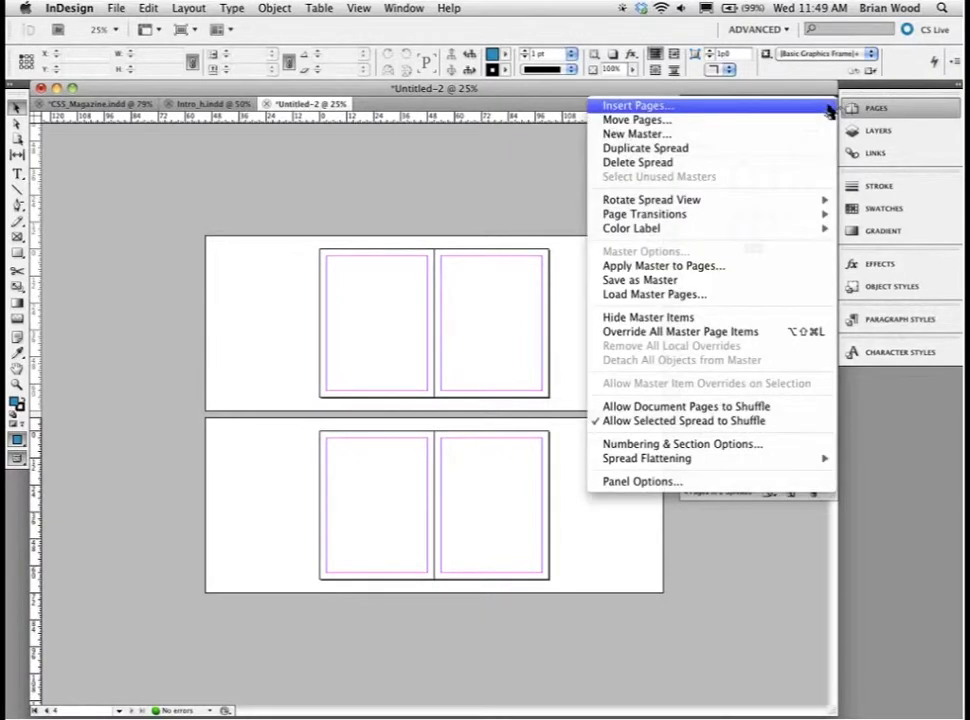
pyautogui.click(688, 412)
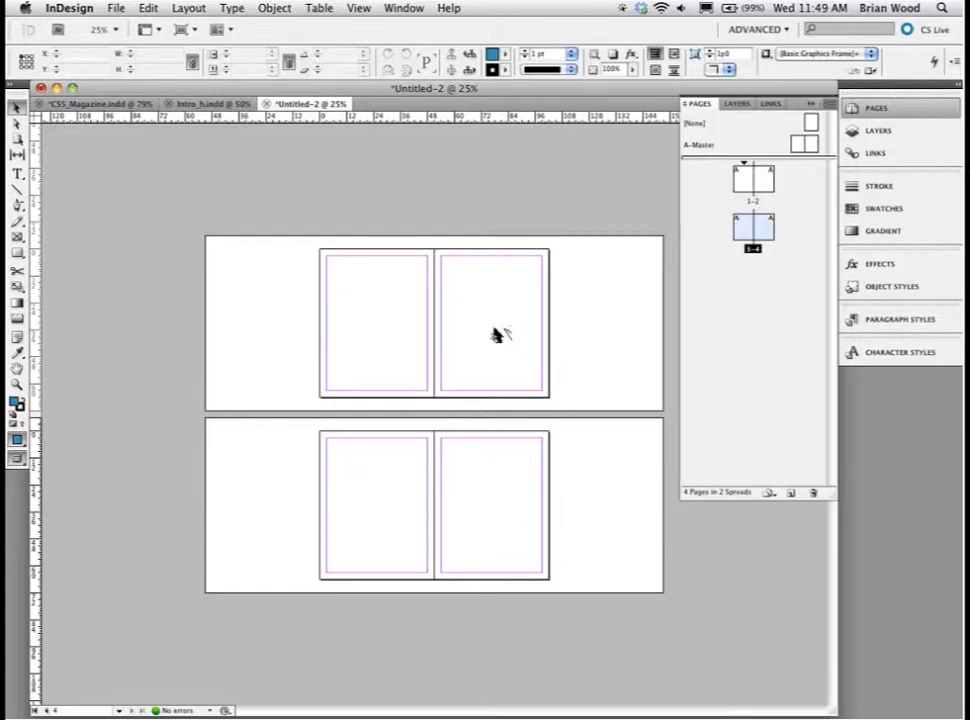
pyautogui.click(637, 224)
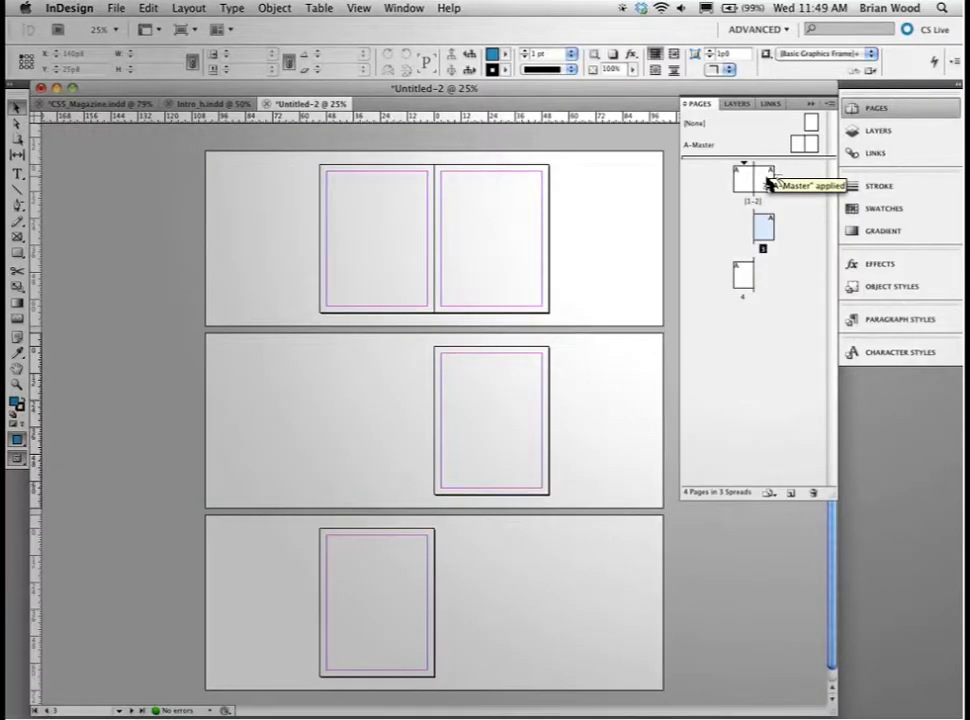
# Start a new section on the right page of the first spread with page numbering starting at 1, accepting duplicate page numbers.
pyautogui.click(767, 181)
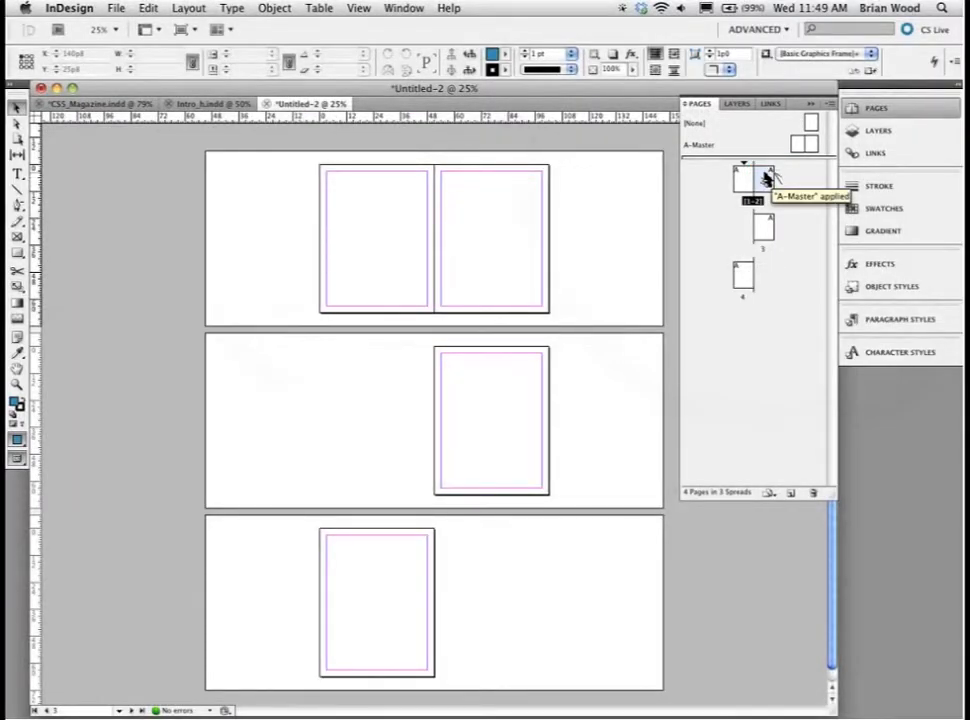
pyautogui.rightClick(765, 176)
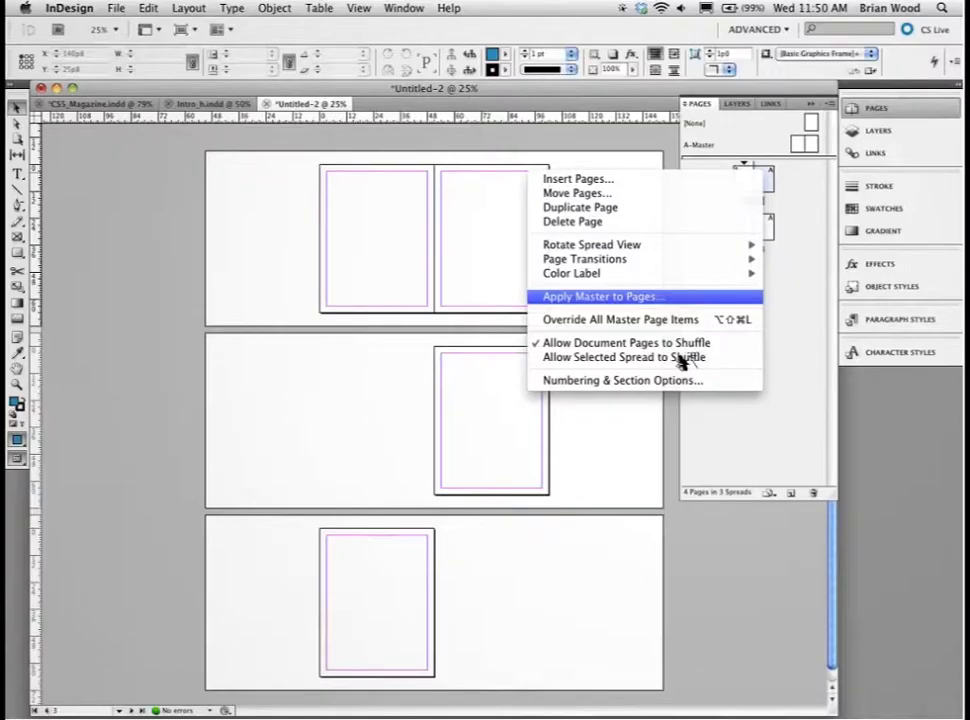
pyautogui.click(672, 381)
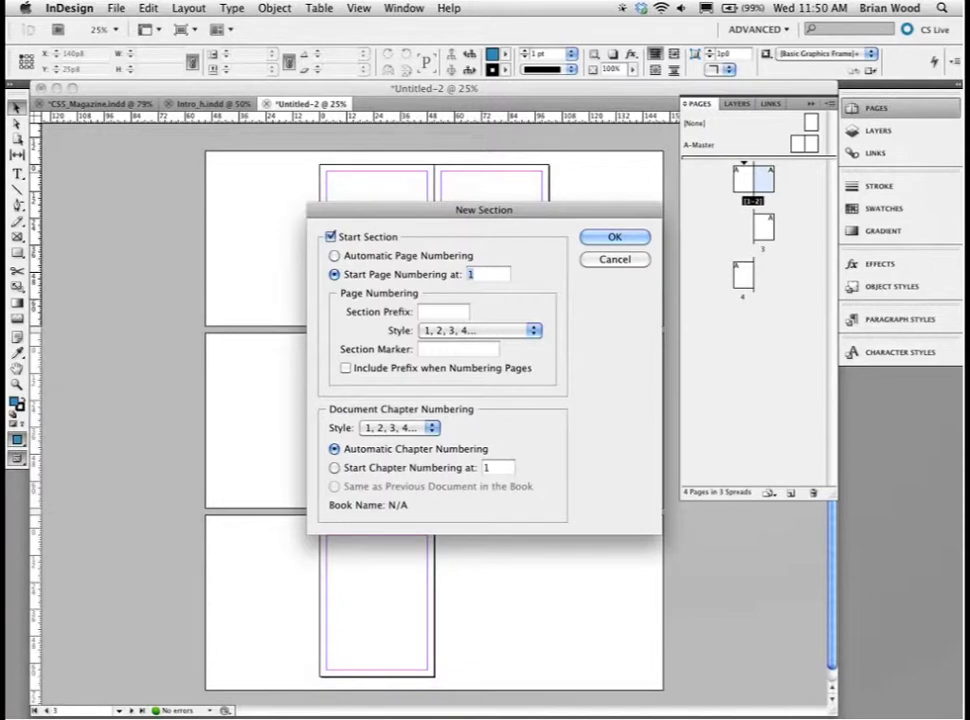
pyautogui.click(614, 237)
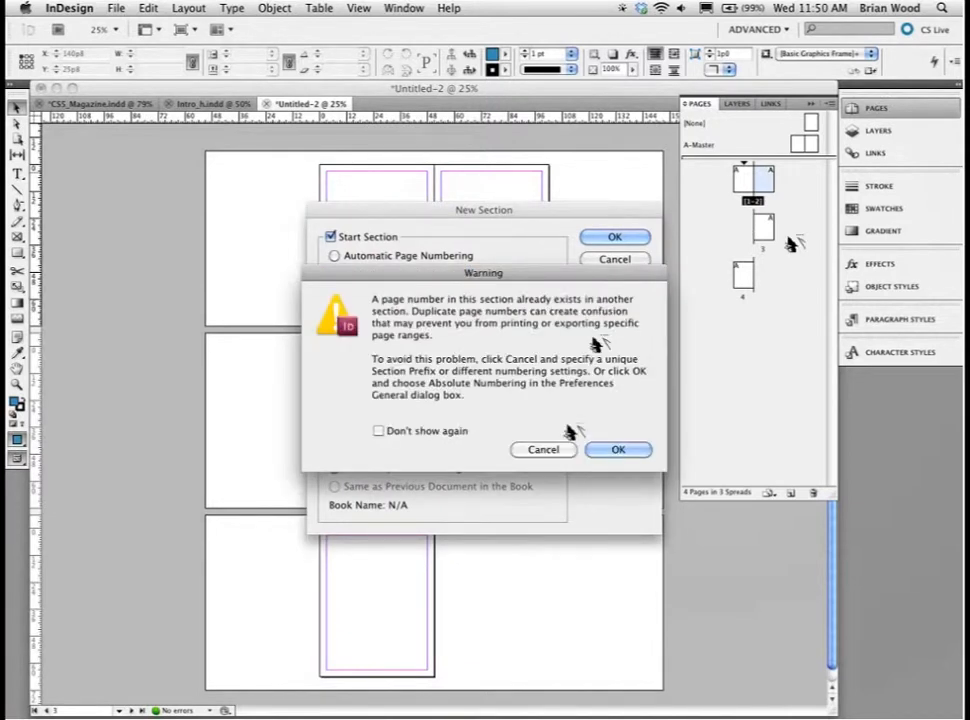
pyautogui.click(617, 452)
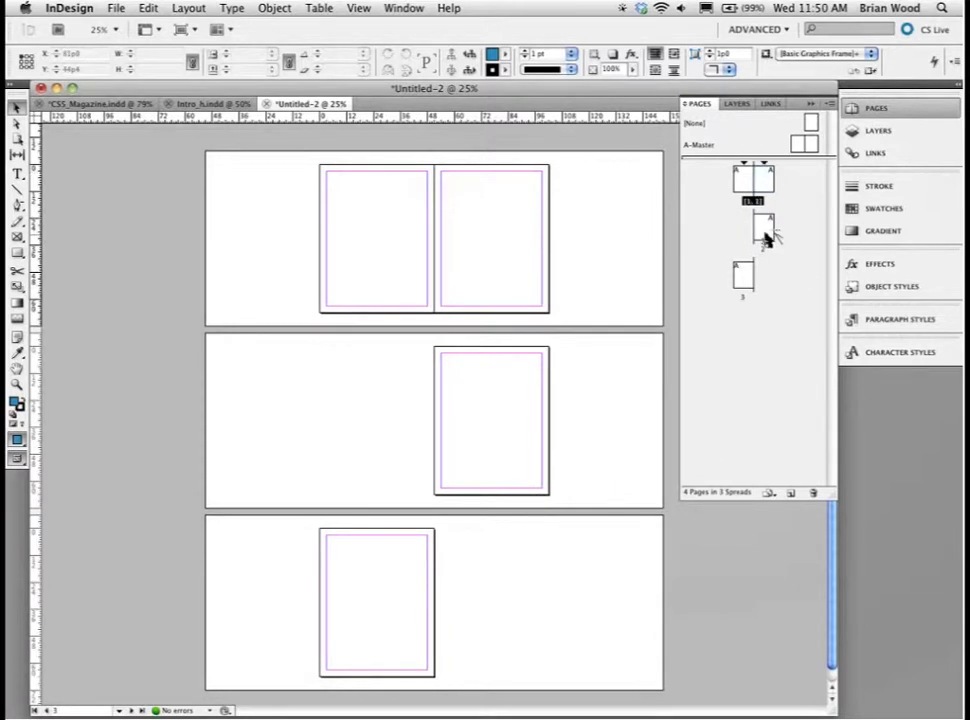
pyautogui.click(763, 228)
pyautogui.moveTo(763, 228); pyautogui.dragTo(733, 232)
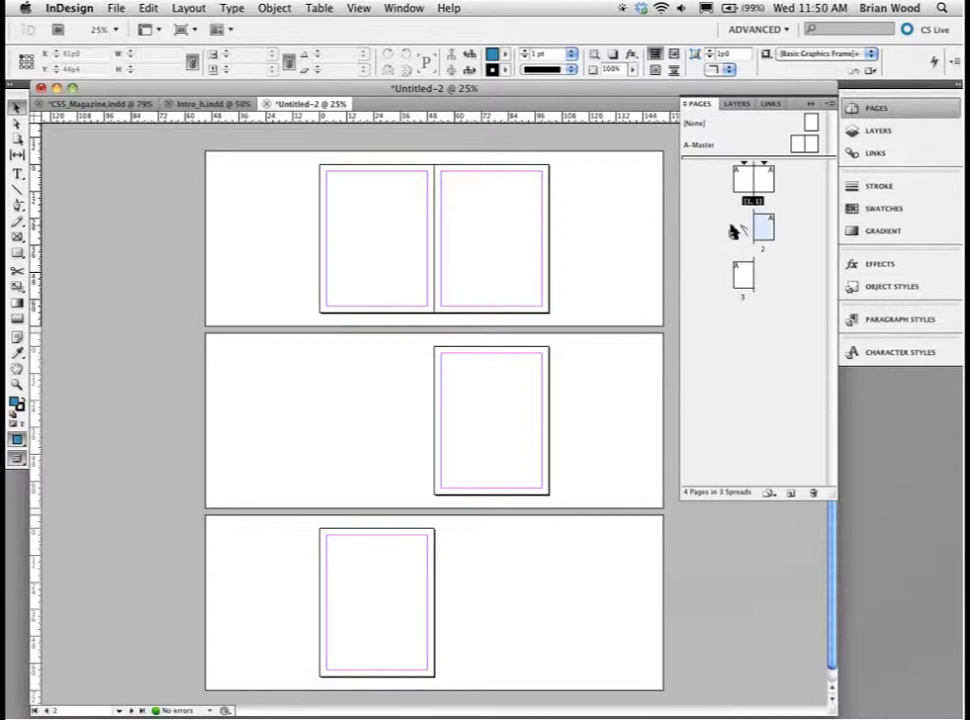
pyautogui.click(828, 104)
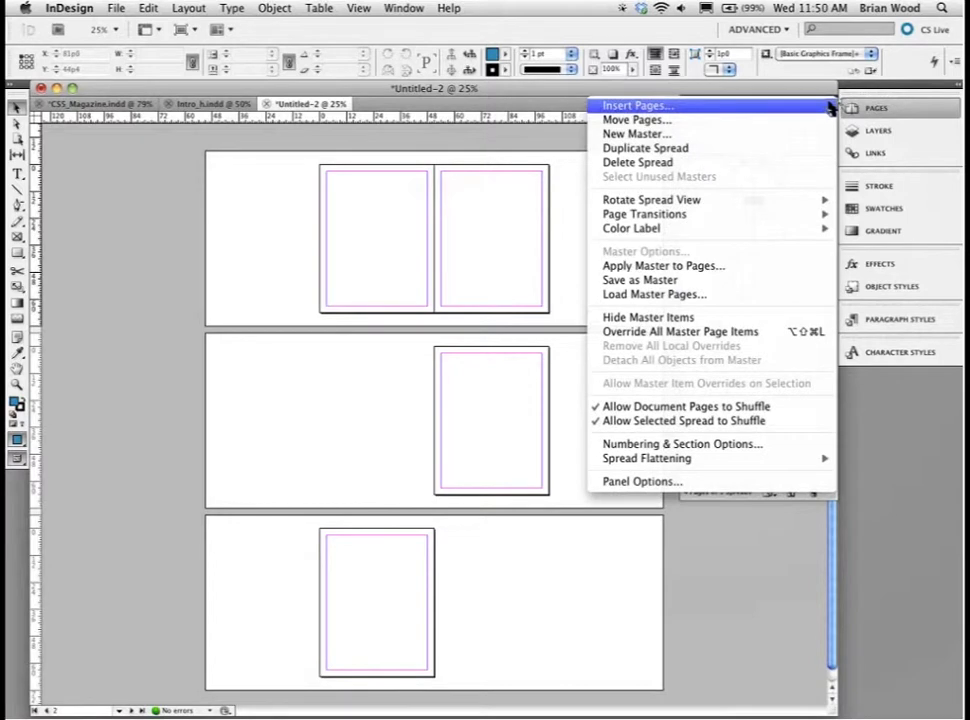
pyautogui.click(828, 104)
pyautogui.press('Escape')
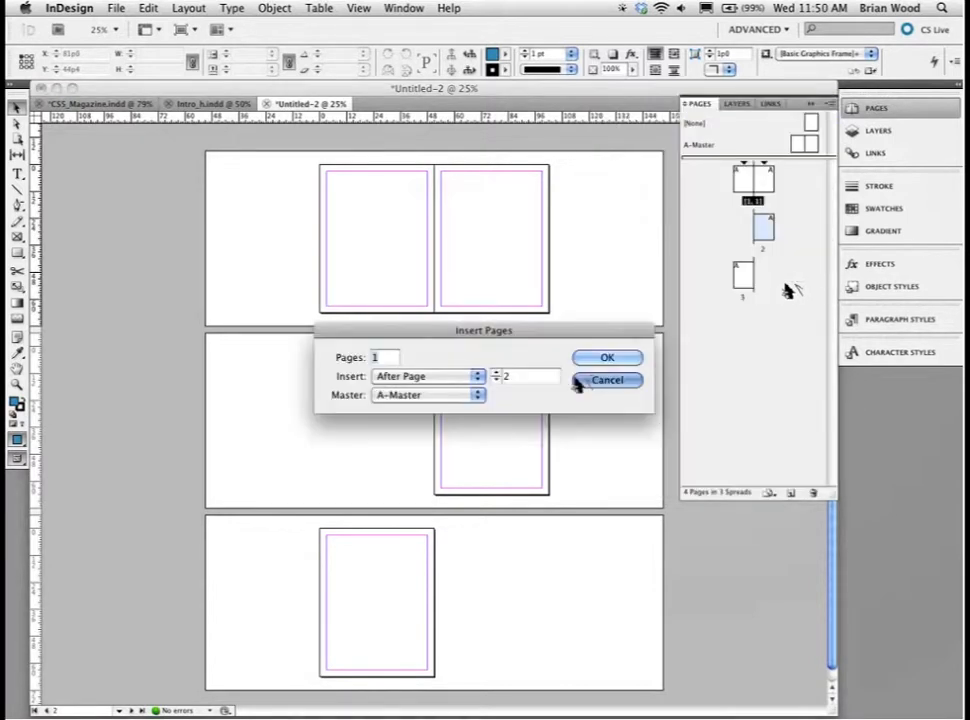
# Set the section on the first spread's left page to start page numbering at 4.
pyautogui.moveTo(749, 227); pyautogui.dragTo(744, 170)
pyautogui.doubleClick(744, 166)
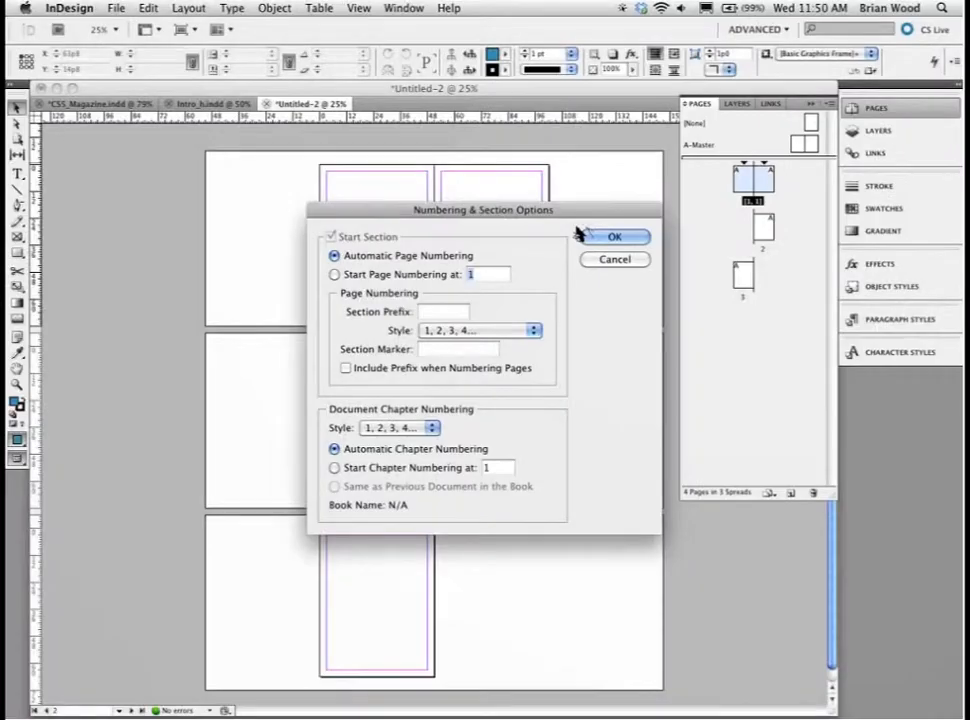
pyautogui.click(395, 275)
pyautogui.click(614, 237)
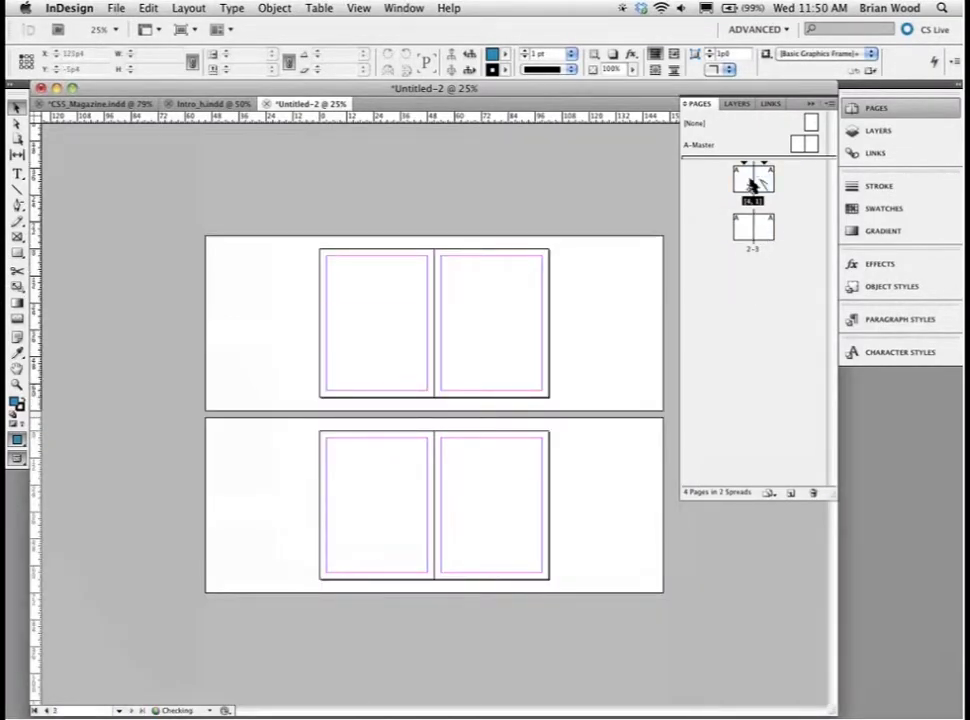
# Add one A-Master page after the 2-3 spread and close the untitled document without saving.
pyautogui.moveTo(752, 183); pyautogui.dragTo(745, 188)
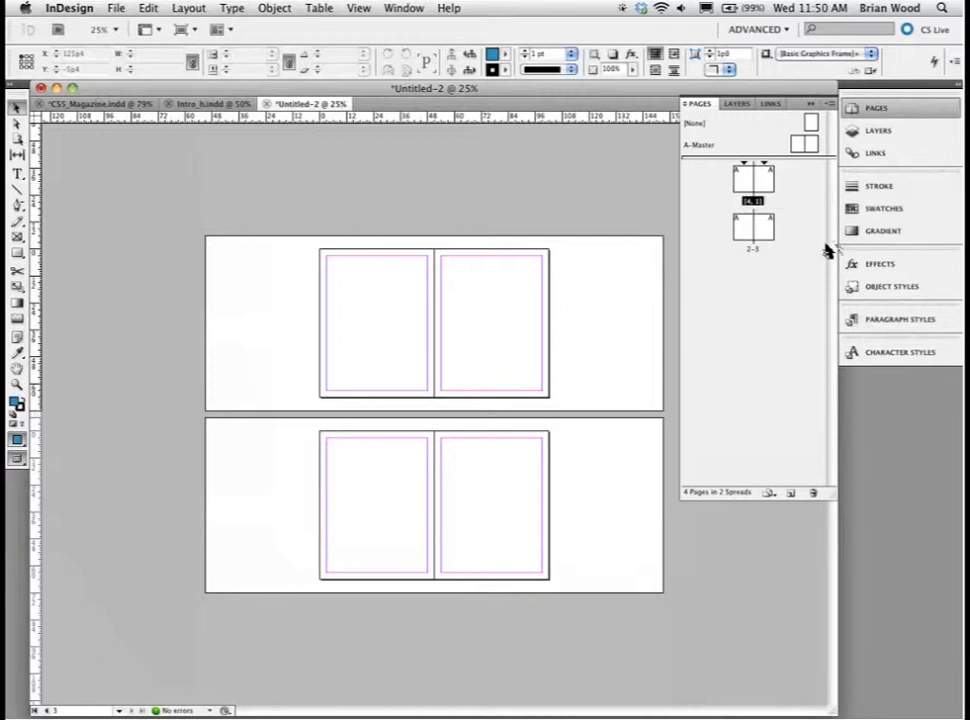
pyautogui.moveTo(810, 145); pyautogui.dragTo(784, 216)
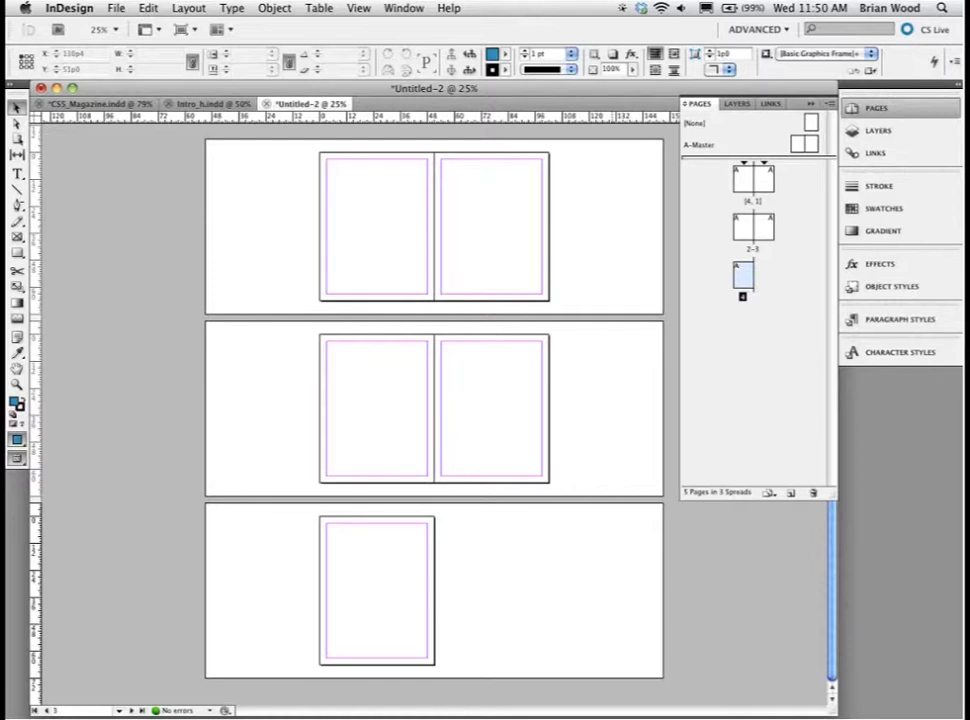
pyautogui.press('super+w')
pyautogui.press('d')
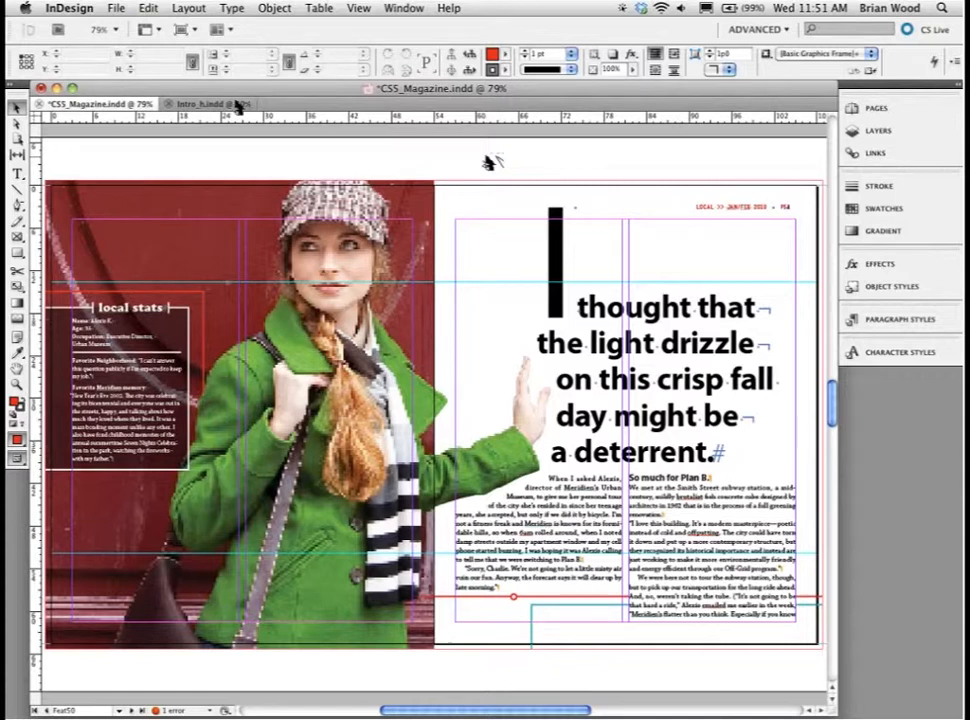
# Create a new object library named Library.indl on the Desktop.
pyautogui.click(116, 8)
pyautogui.moveTo(124, 30)
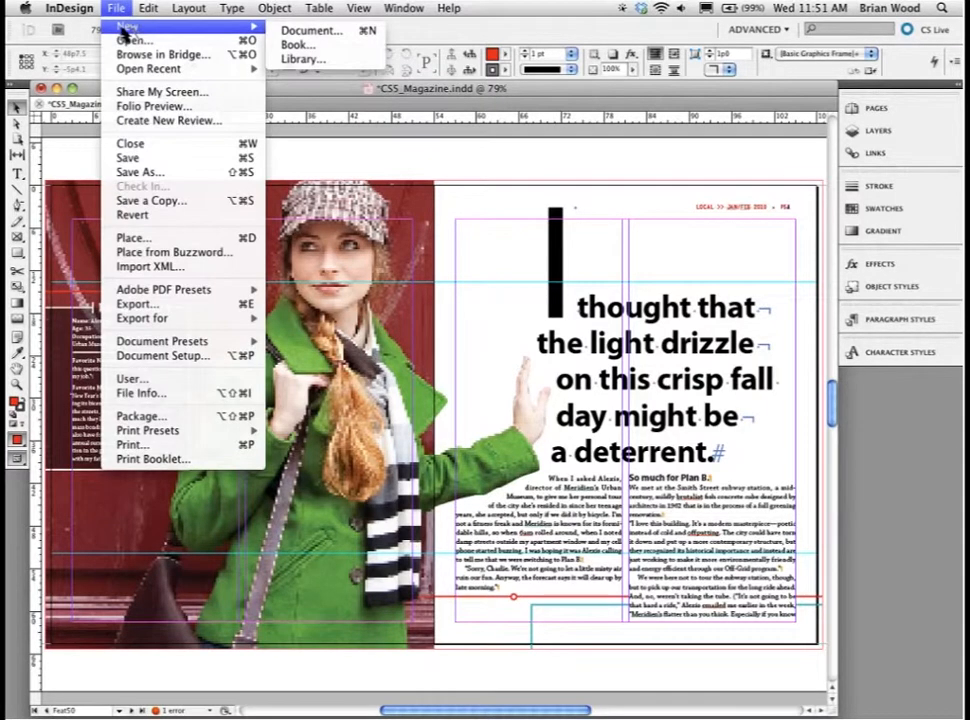
pyautogui.click(300, 60)
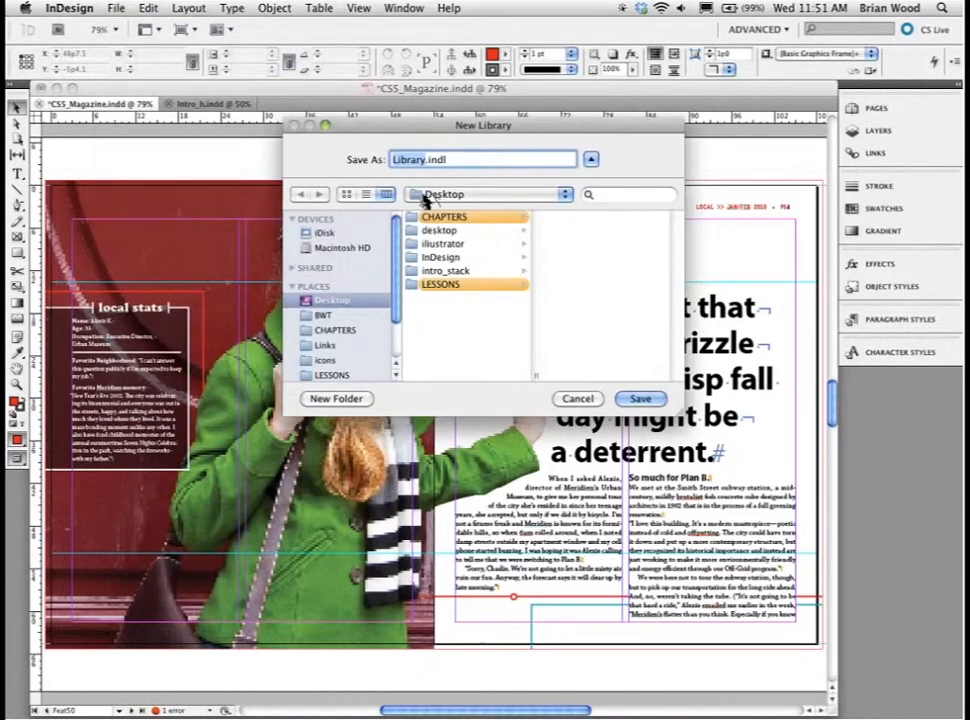
pyautogui.moveTo(421, 133); pyautogui.dragTo(392, 130)
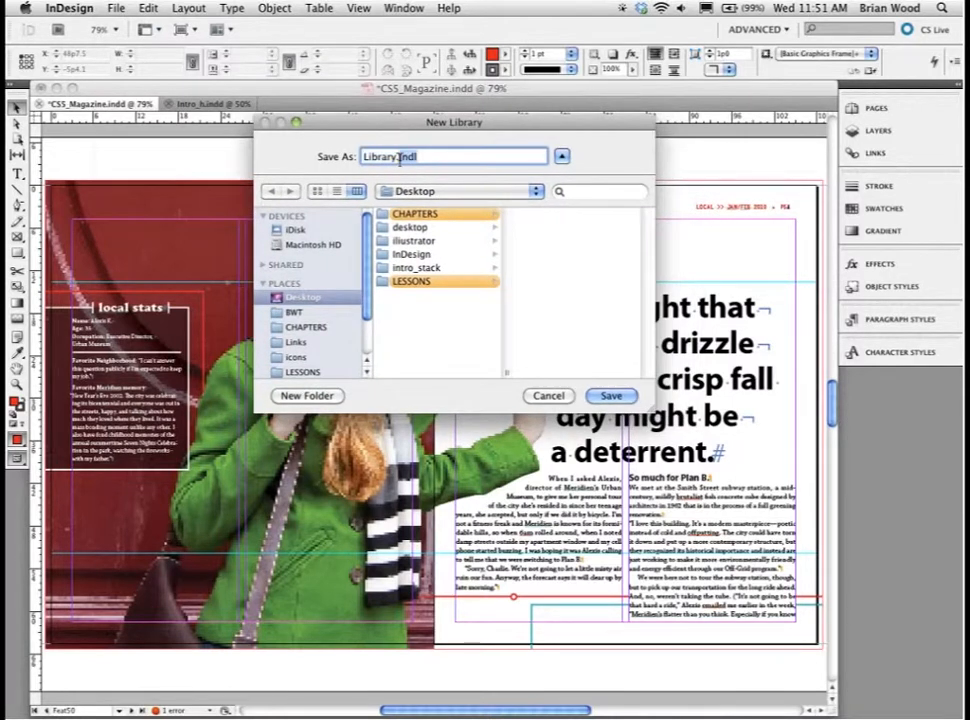
pyautogui.moveTo(357, 123); pyautogui.dragTo(320, 117)
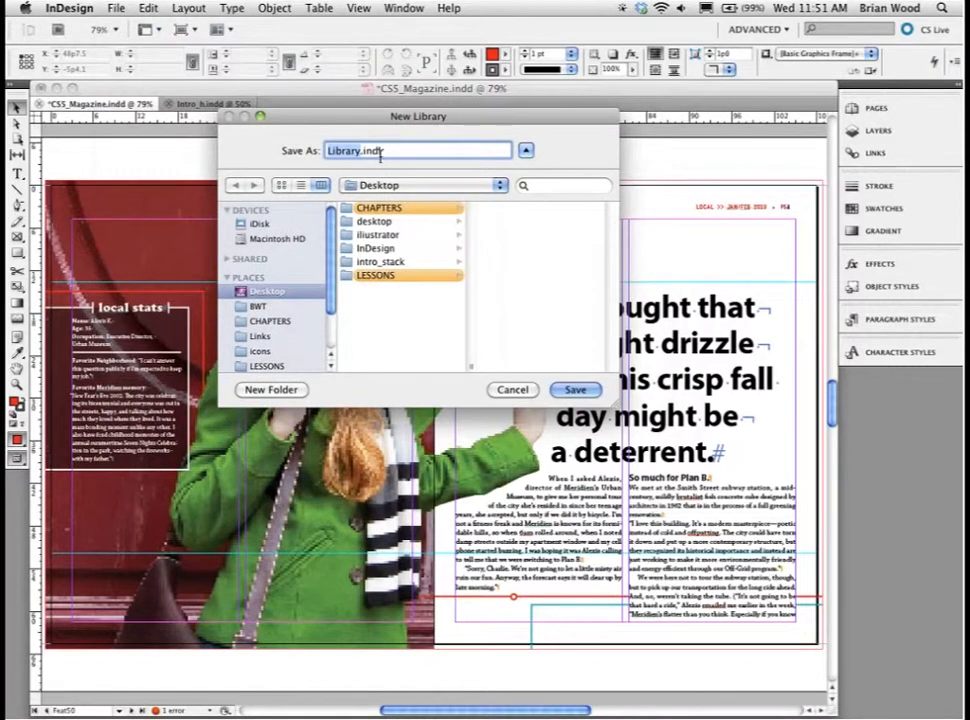
pyautogui.click(561, 390)
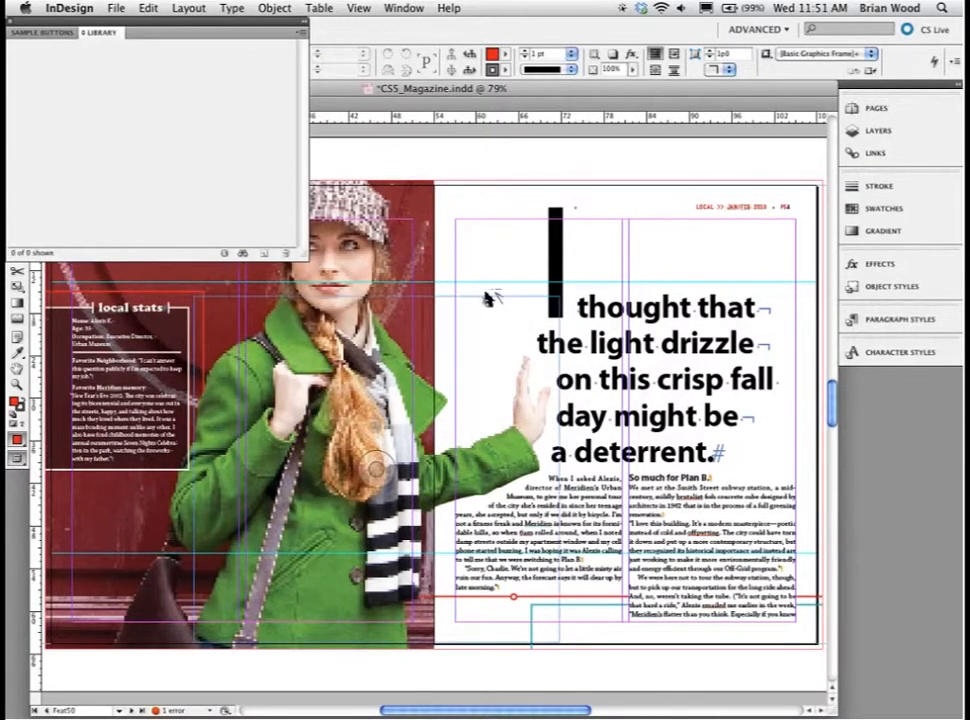
# Separate the new library from Sample Buttons, close Sample Buttons, and place the library over the right page of the spread.
pyautogui.moveTo(100, 32); pyautogui.dragTo(449, 195)
pyautogui.click(9, 21)
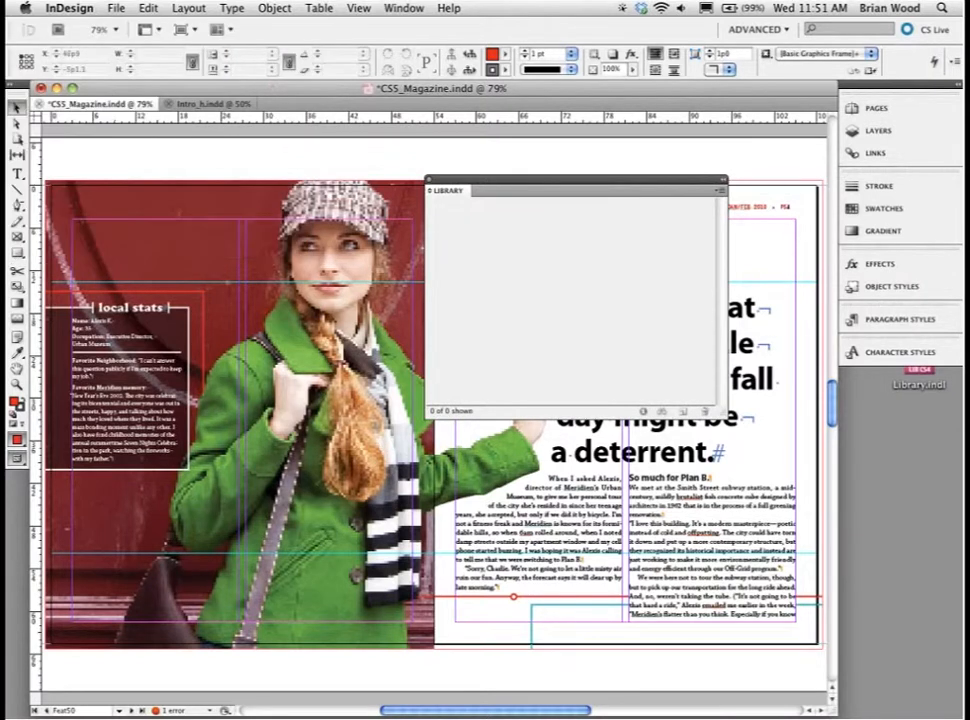
pyautogui.moveTo(459, 190); pyautogui.dragTo(604, 184)
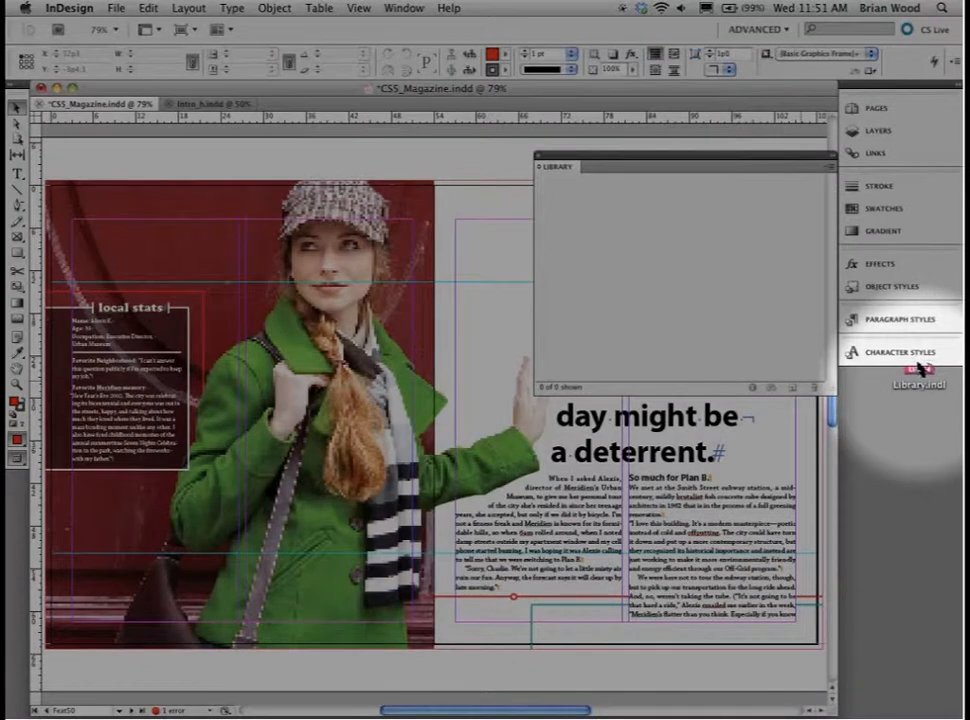
# Switch to the Finder and open the Library.indl file from the desktop to return to InDesign.
pyautogui.click(922, 392)
pyautogui.click(920, 368)
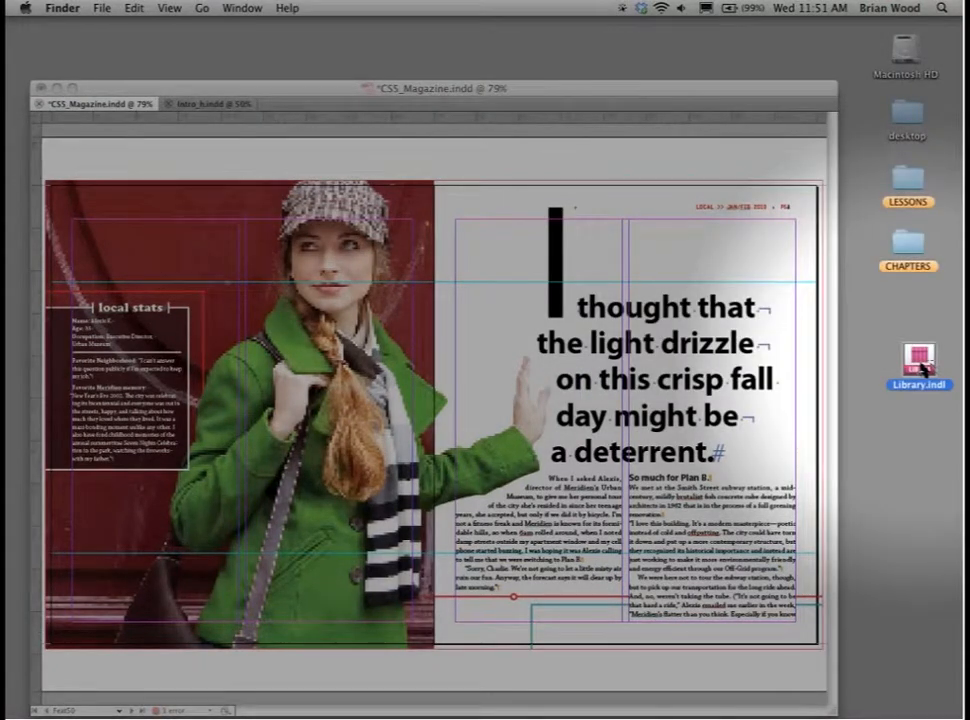
pyautogui.doubleClick(922, 368)
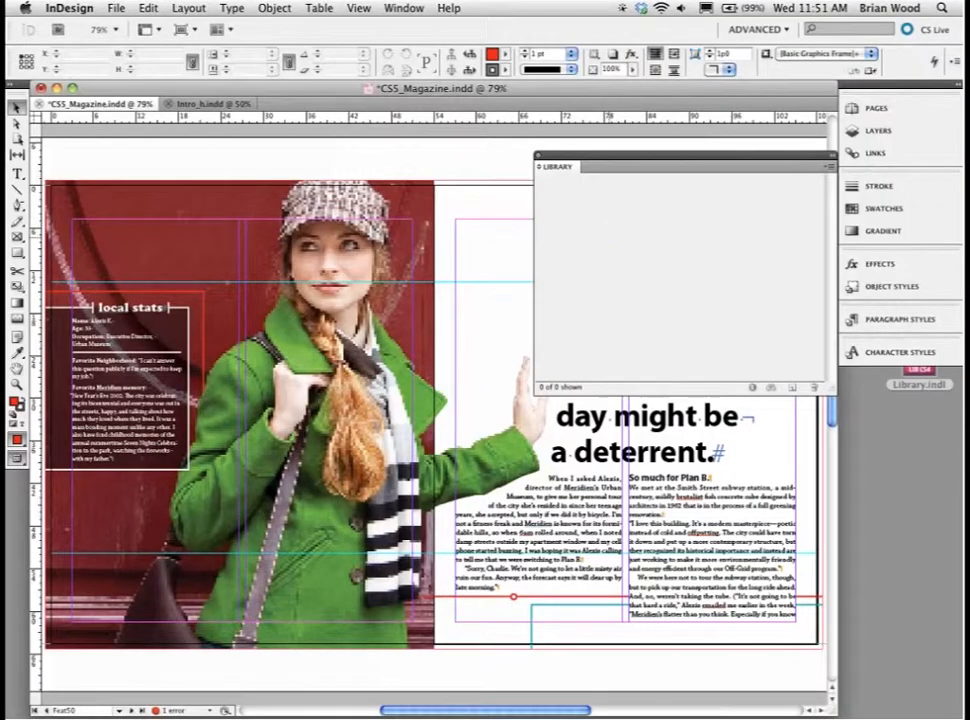
pyautogui.click(355, 315)
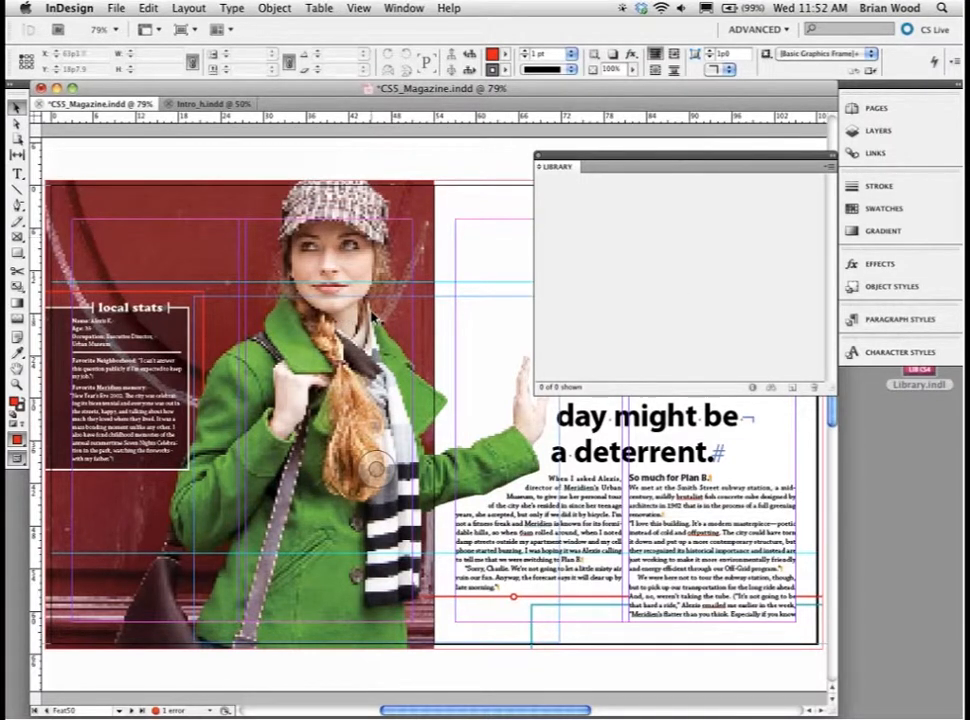
# Add the LOCAL masthead group from the magazine's cover page to the object library.
pyautogui.scroll(5, 375, 318)
pyautogui.scroll(6, 375, 318)
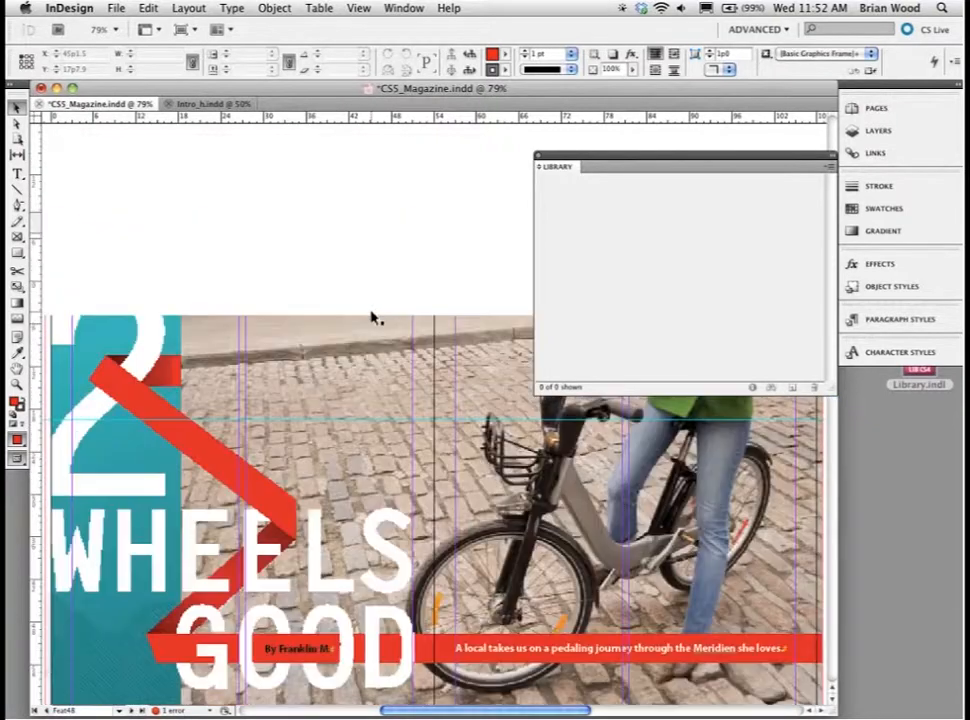
pyautogui.scroll(15, 372, 318)
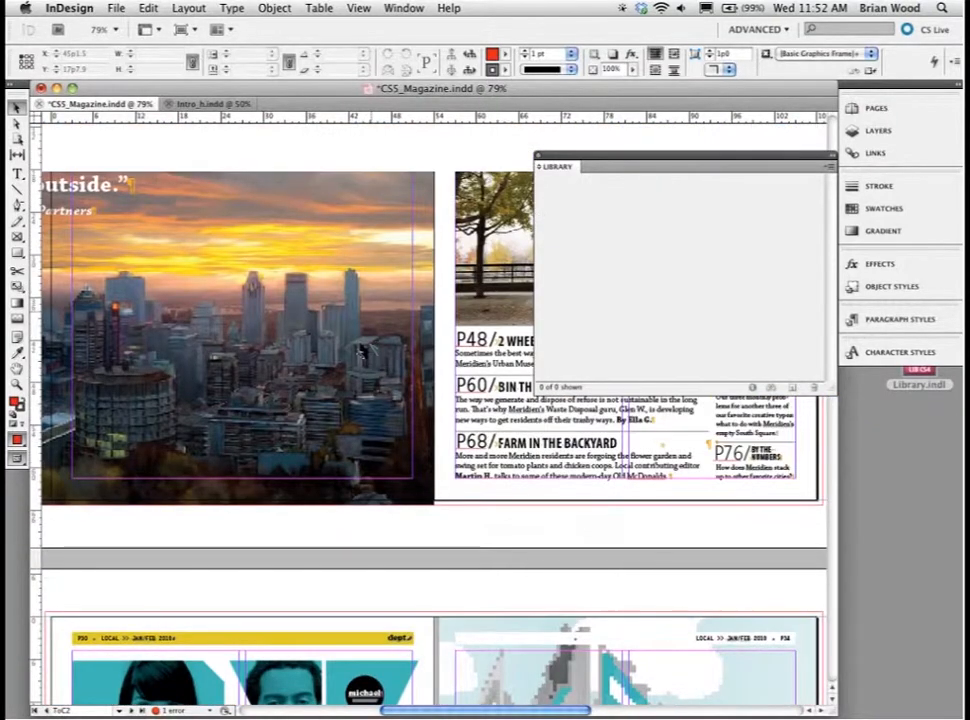
pyautogui.hscroll(6, 85, 287)
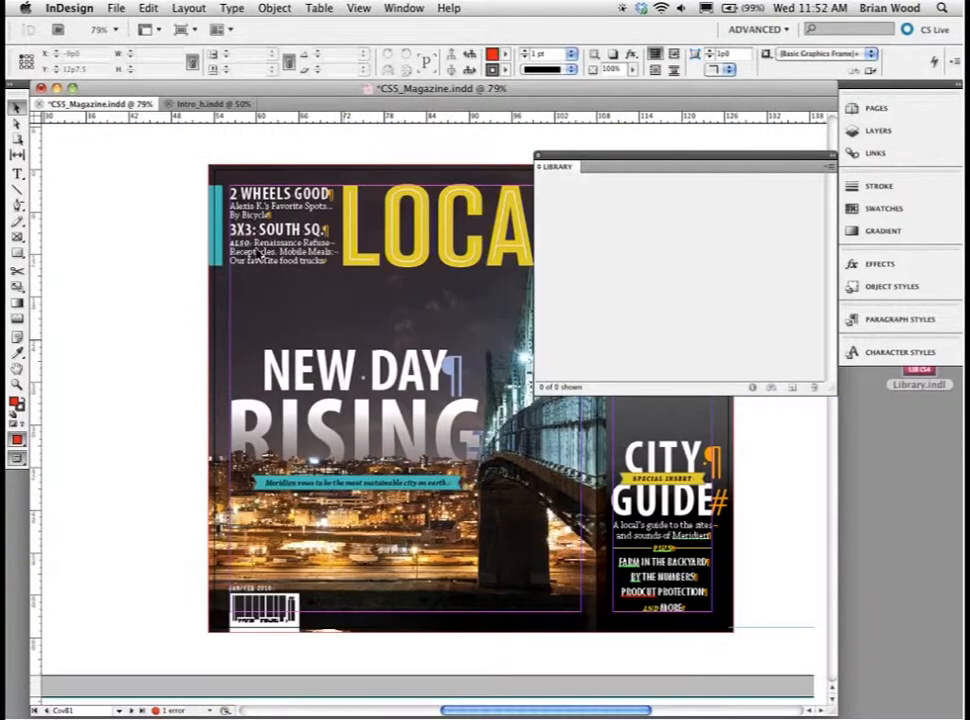
pyautogui.click(510, 197)
pyautogui.moveTo(565, 166); pyautogui.dragTo(577, 323)
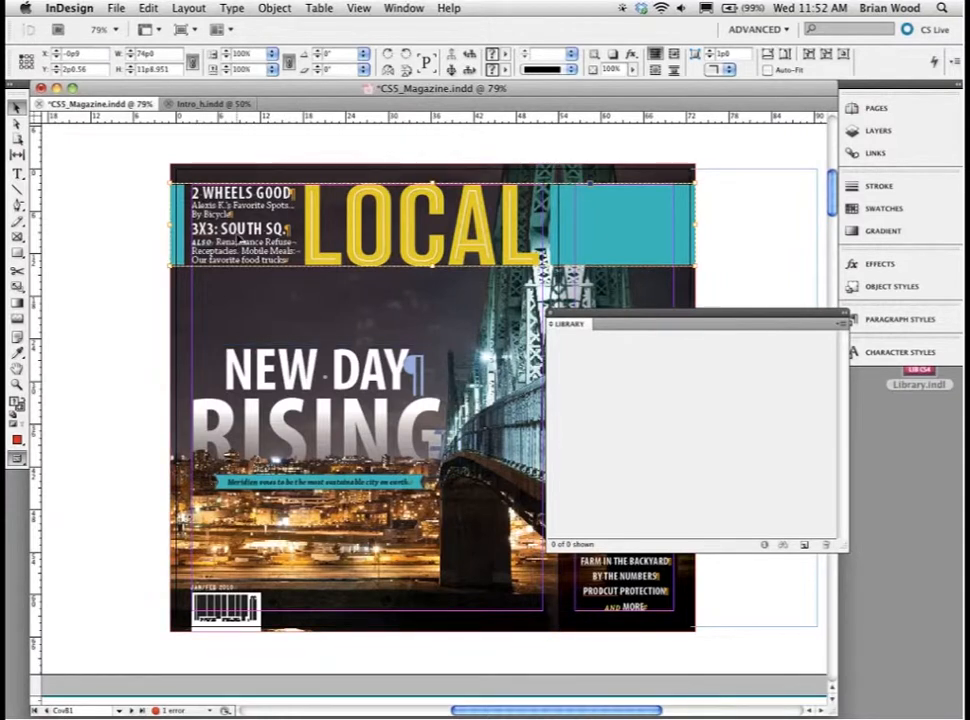
pyautogui.moveTo(385, 250); pyautogui.dragTo(652, 408)
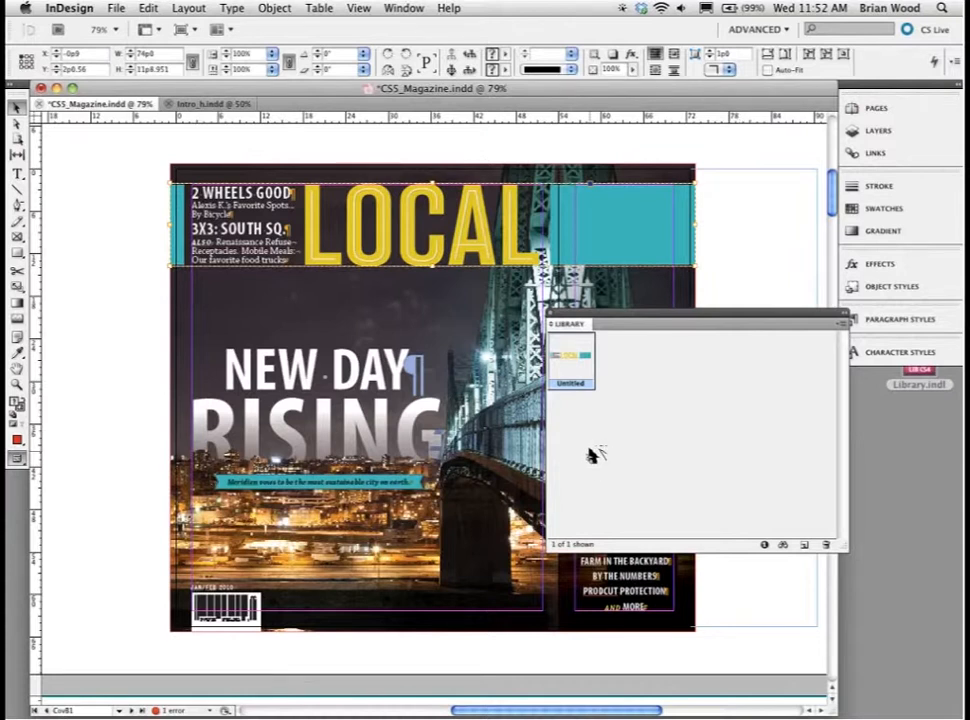
# Create a new default document and place the LOCAL masthead from the library across the top of its page.
pyautogui.press('alt+super+n')
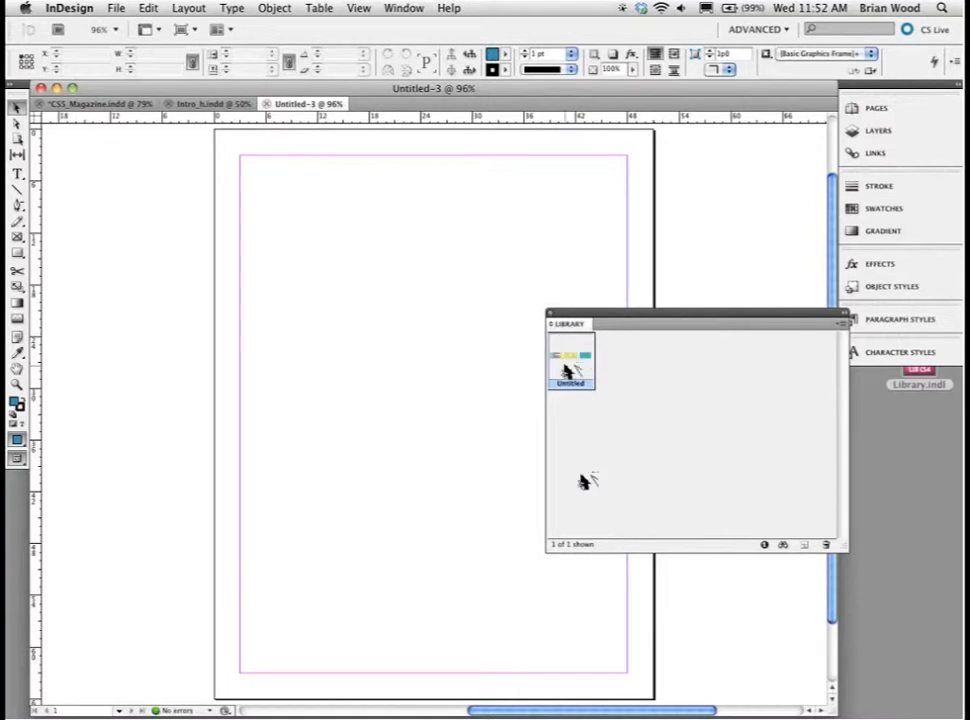
pyautogui.moveTo(570, 365); pyautogui.dragTo(536, 196)
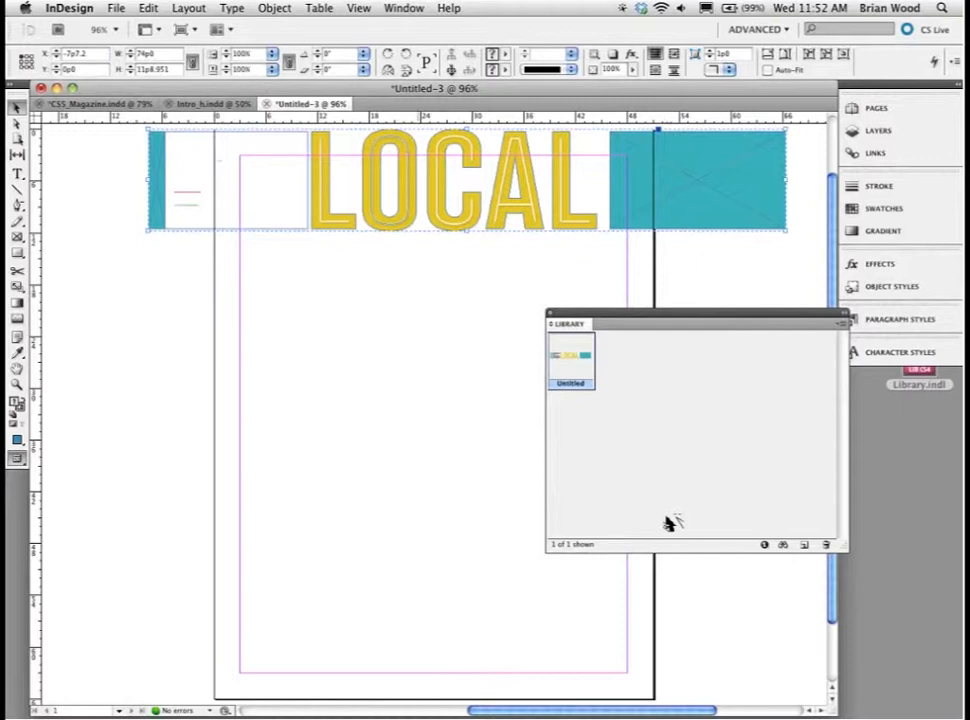
# Return to the magazine document, shift the cover's city-and-bridge photo off the page's left side, and add it to the library.
pyautogui.press('super+grave')
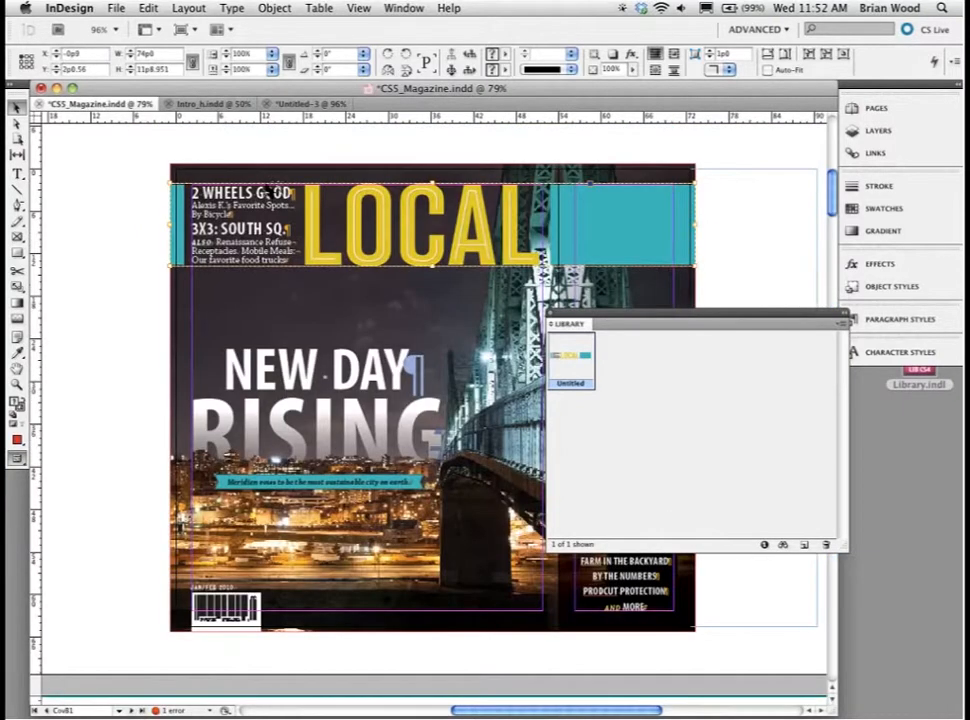
pyautogui.click(409, 308)
pyautogui.moveTo(409, 308); pyautogui.dragTo(264, 302)
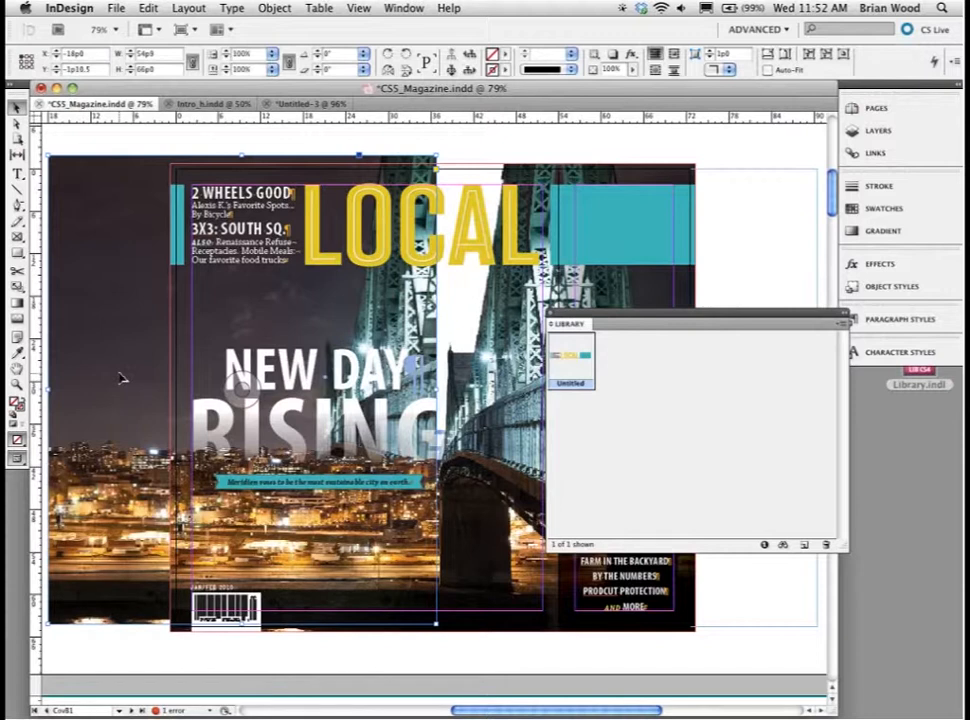
pyautogui.moveTo(120, 378); pyautogui.dragTo(663, 379)
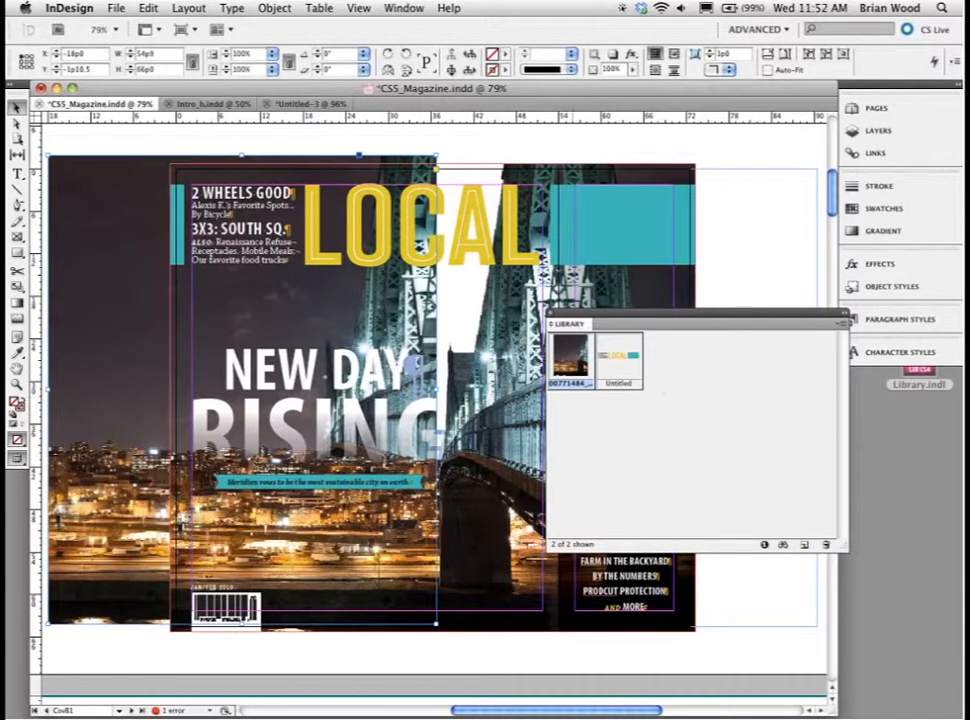
# Place the city-and-bridge photo from the library in Untitled-3 and position it over the page behind the masthead.
pyautogui.click(318, 104)
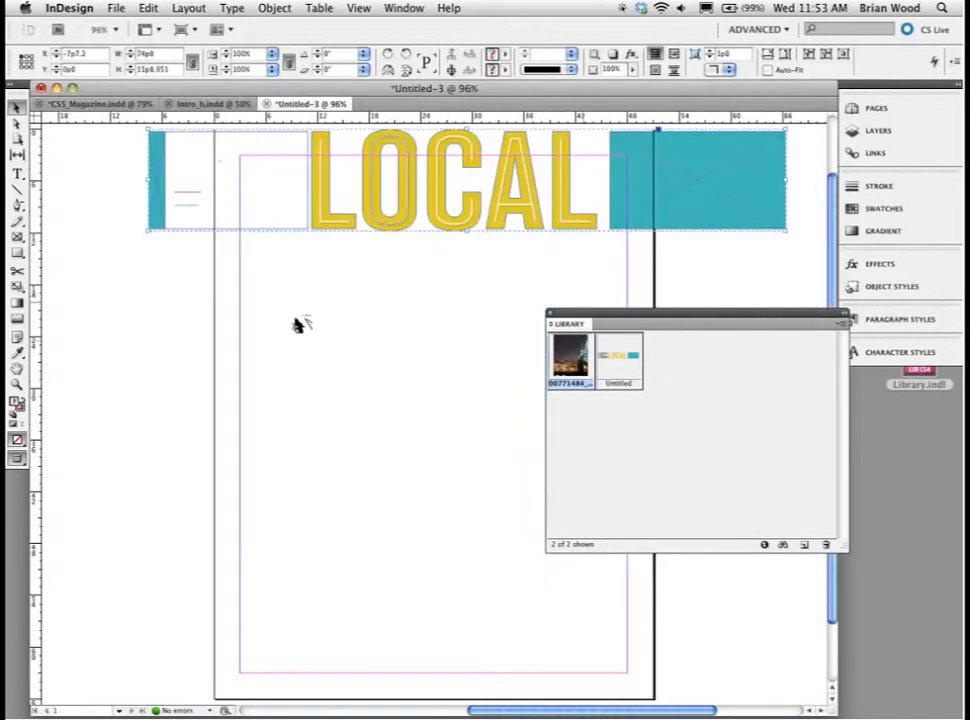
pyautogui.moveTo(298, 325); pyautogui.dragTo(297, 325)
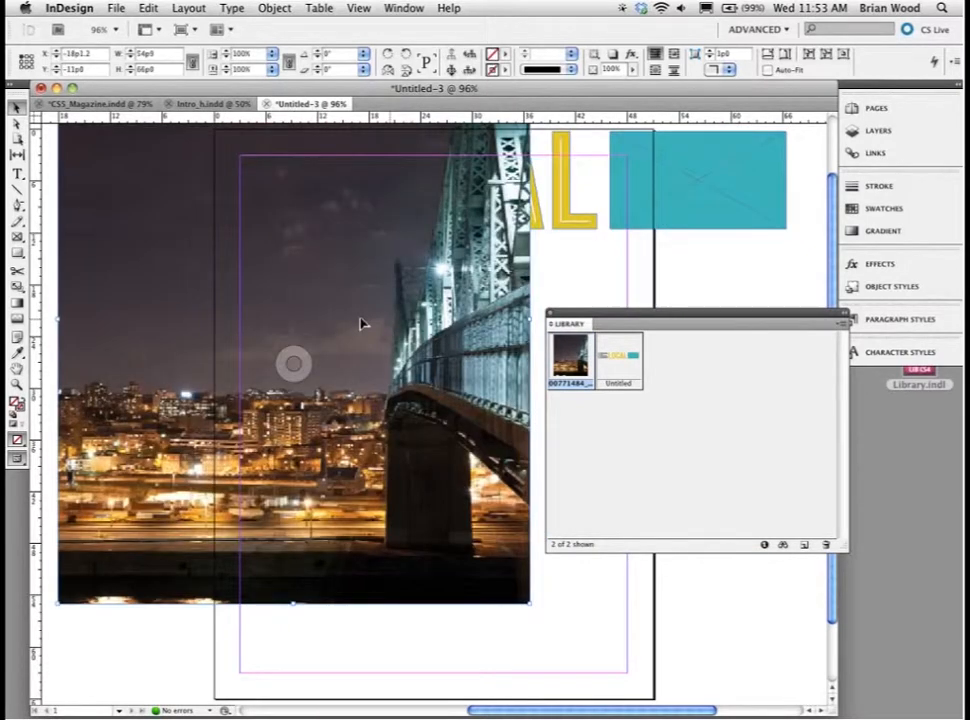
pyautogui.moveTo(438, 354); pyautogui.dragTo(399, 404)
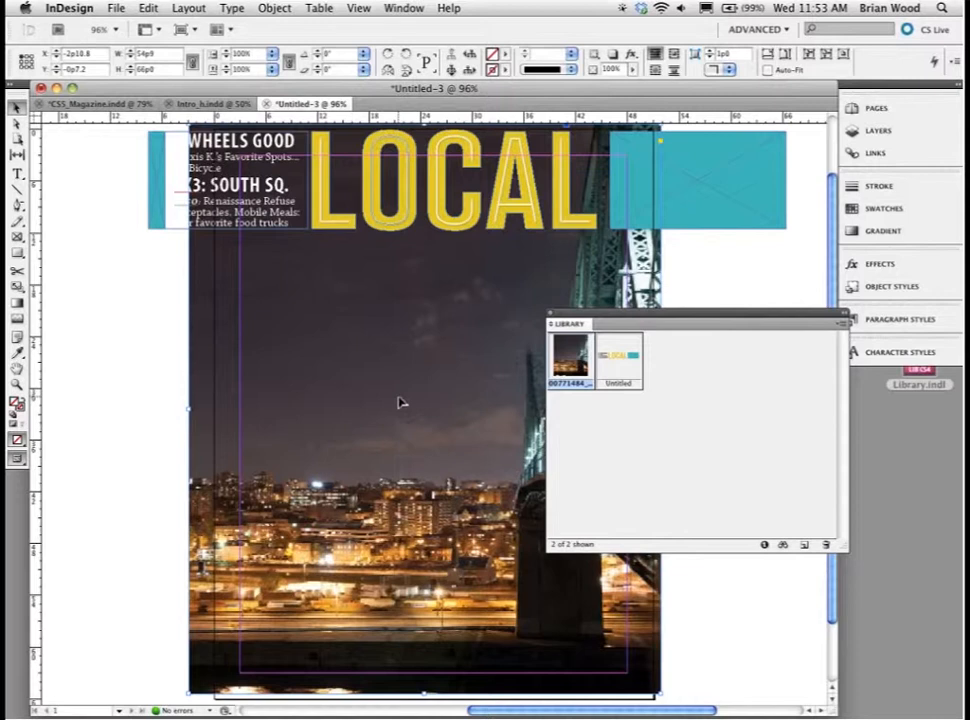
# Return to the CS5_Magazine document, undo the cover photo's move and clear the selection.
pyautogui.moveTo(602, 321); pyautogui.dragTo(584, 315)
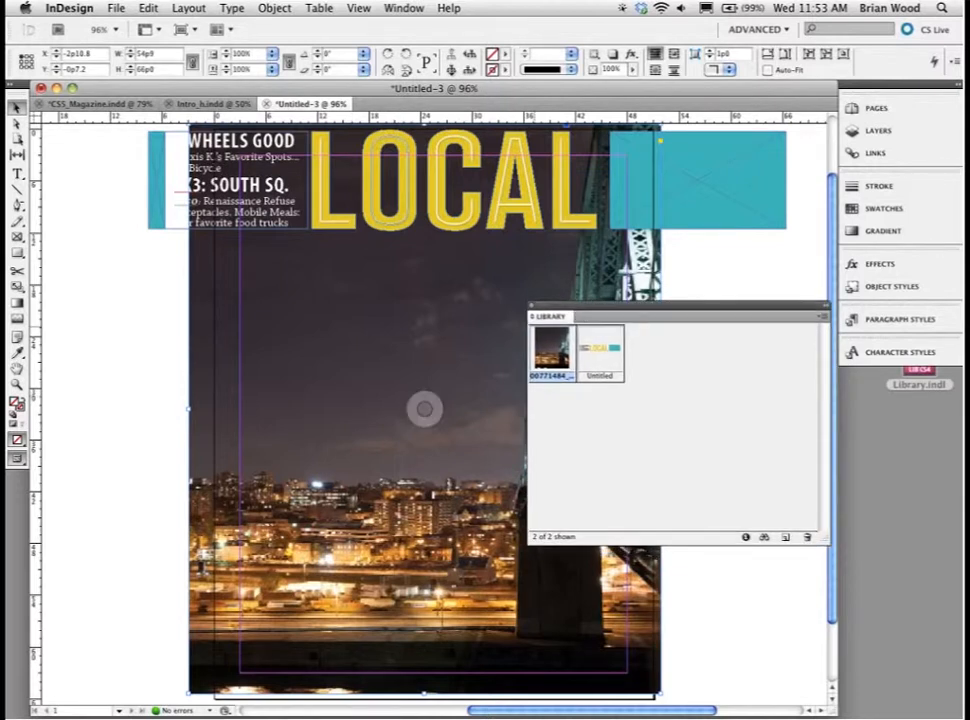
pyautogui.click(92, 104)
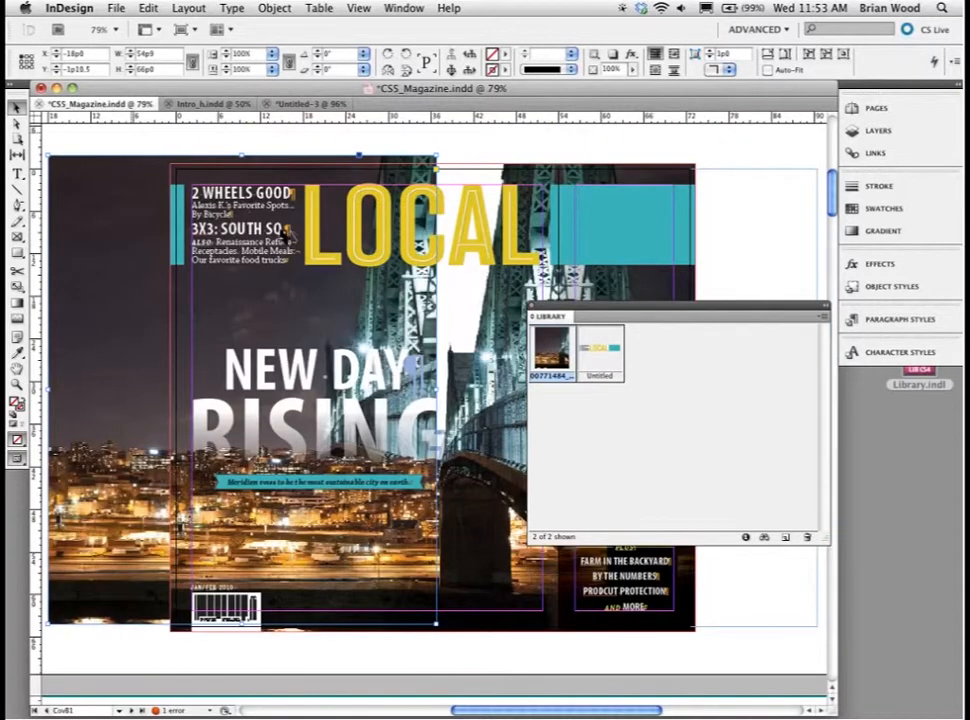
pyautogui.click(727, 190)
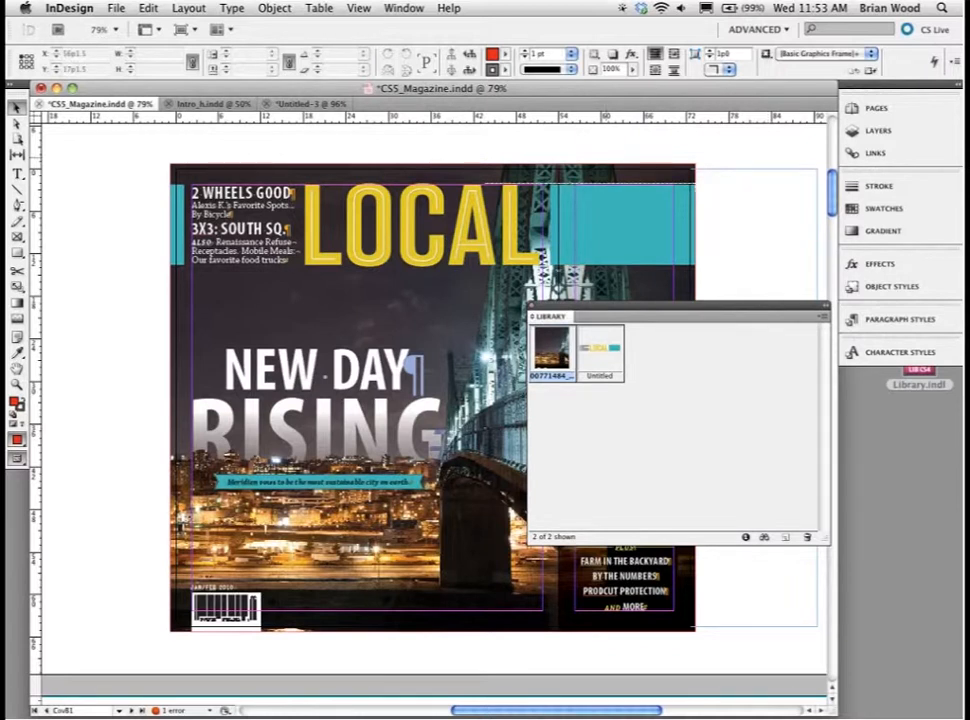
# Place the LOCAL masthead library item on the cover page with Place Item(s) and close the library.
pyautogui.click(600, 350)
pyautogui.click(823, 318)
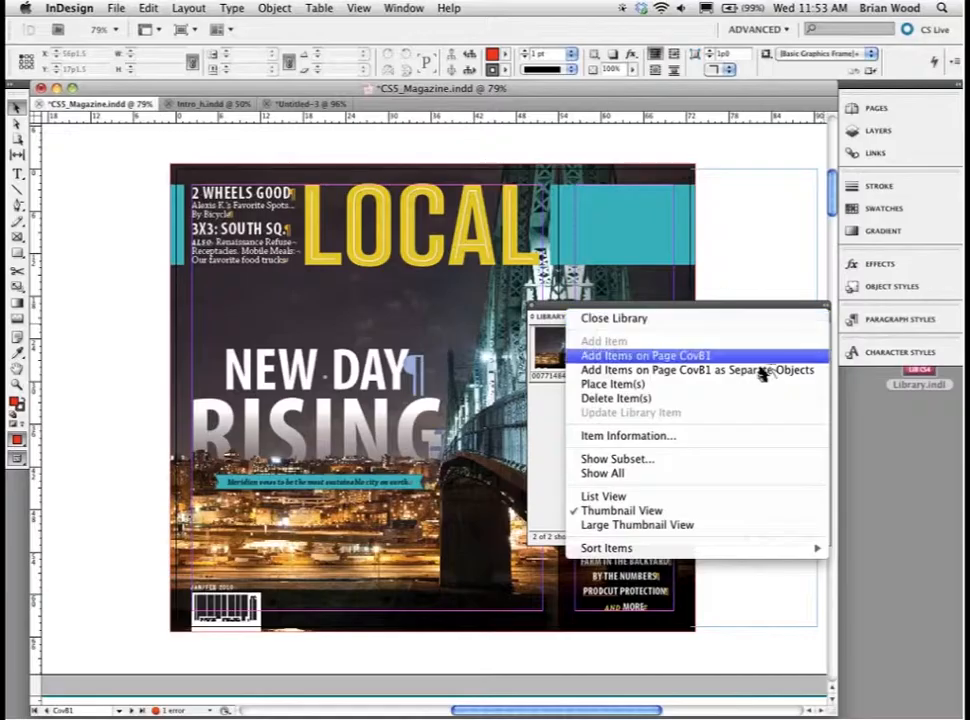
pyautogui.click(657, 386)
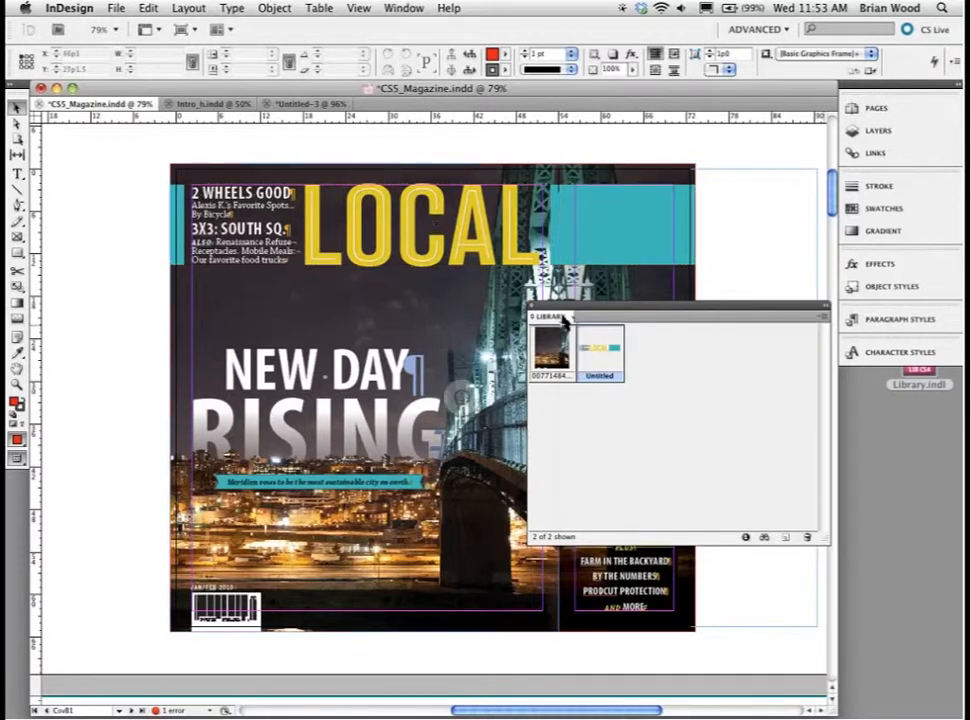
pyautogui.click(533, 306)
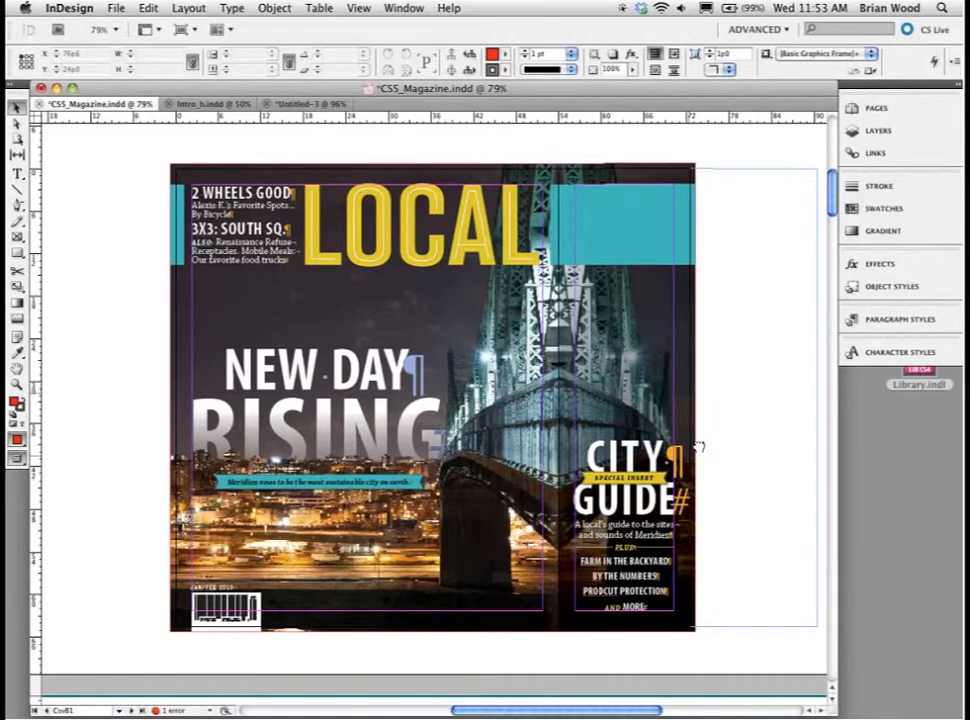
# Select the "3 PROBLEMS X FOR 3 DESIGNERS" text frame on page Dept30 and pick its overset text out port.
pyautogui.moveTo(692, 446); pyautogui.dragTo(704, 435)
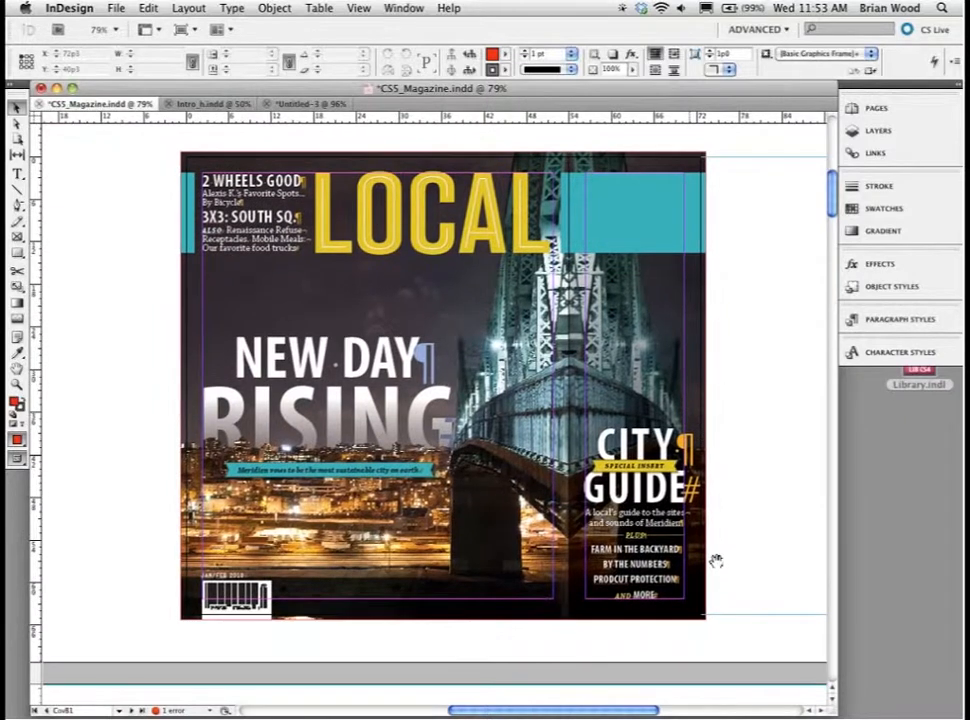
pyautogui.scroll(-1, 721, 440)
pyautogui.scroll(-10, 720, 331)
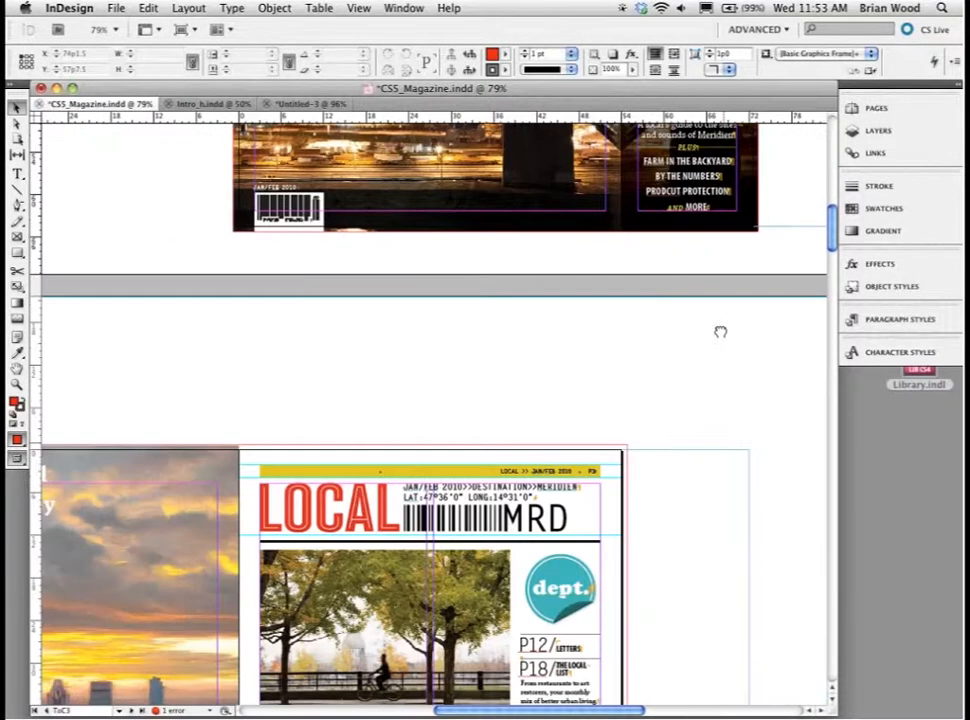
pyautogui.scroll(-5, 720, 331)
pyautogui.scroll(-1, 720, 335)
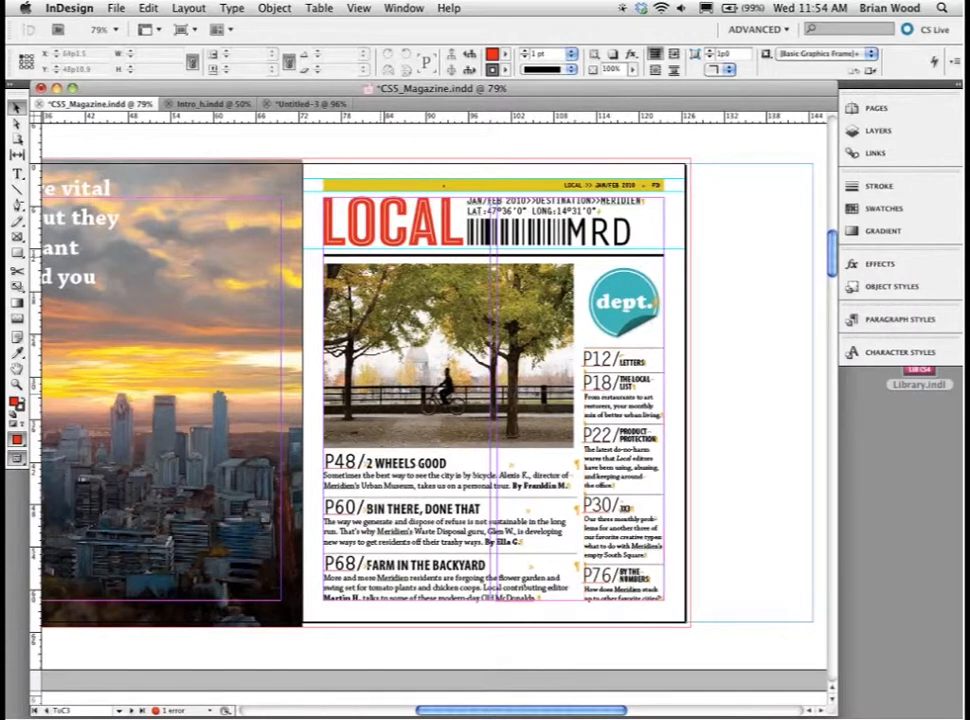
pyautogui.moveTo(462, 303); pyautogui.dragTo(496, 110)
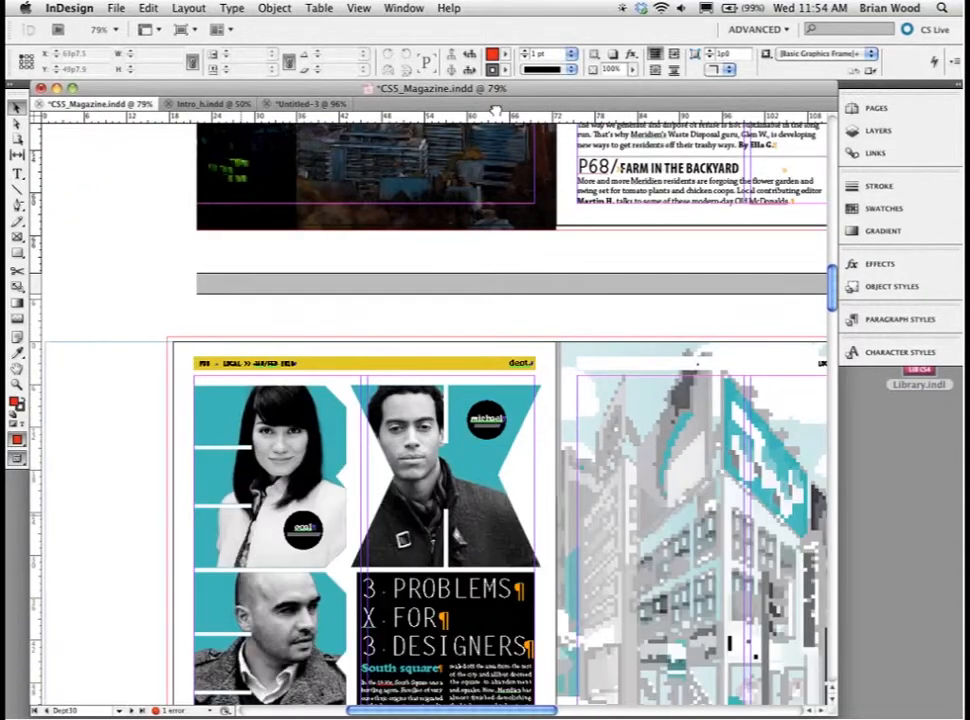
pyautogui.scroll(-5, 368, 374)
pyautogui.moveTo(457, 404); pyautogui.dragTo(457, 381)
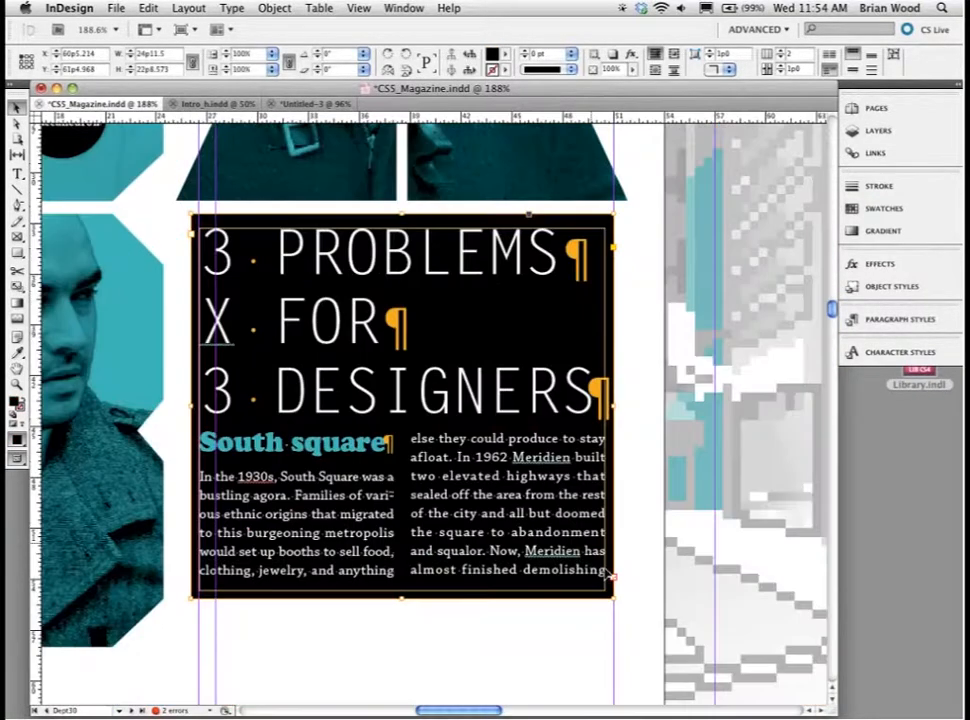
pyautogui.press('super+alt+equal')
pyautogui.click(612, 578)
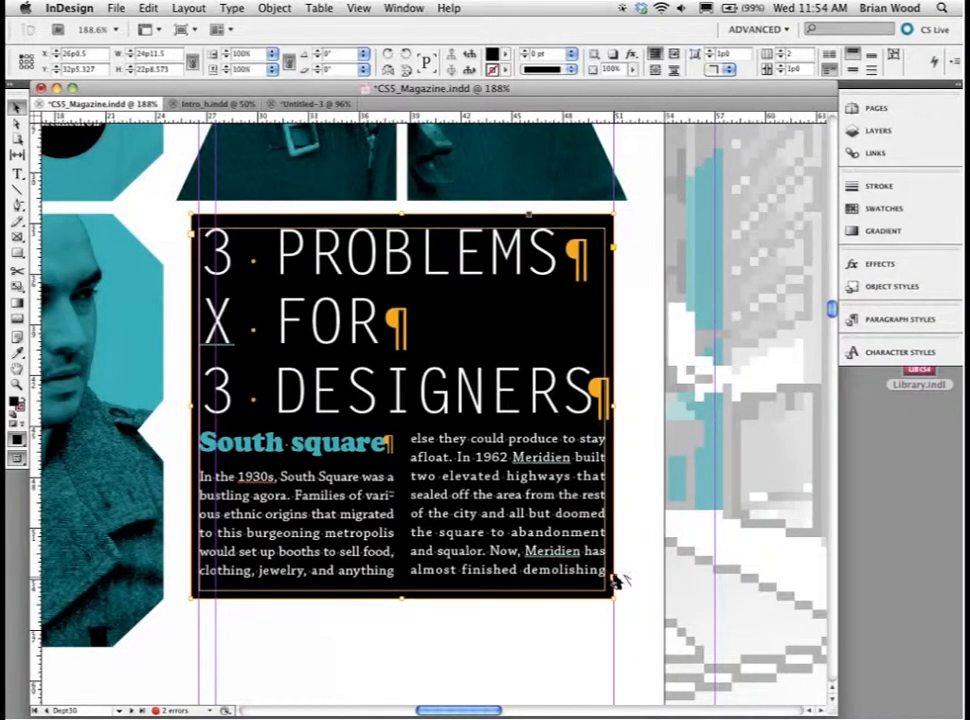
# Try to flow the "3 PROBLEMS X FOR 3 DESIGNERS" frame's overset text onto the pasteboard beside page Dept30.
pyautogui.press('super+0')
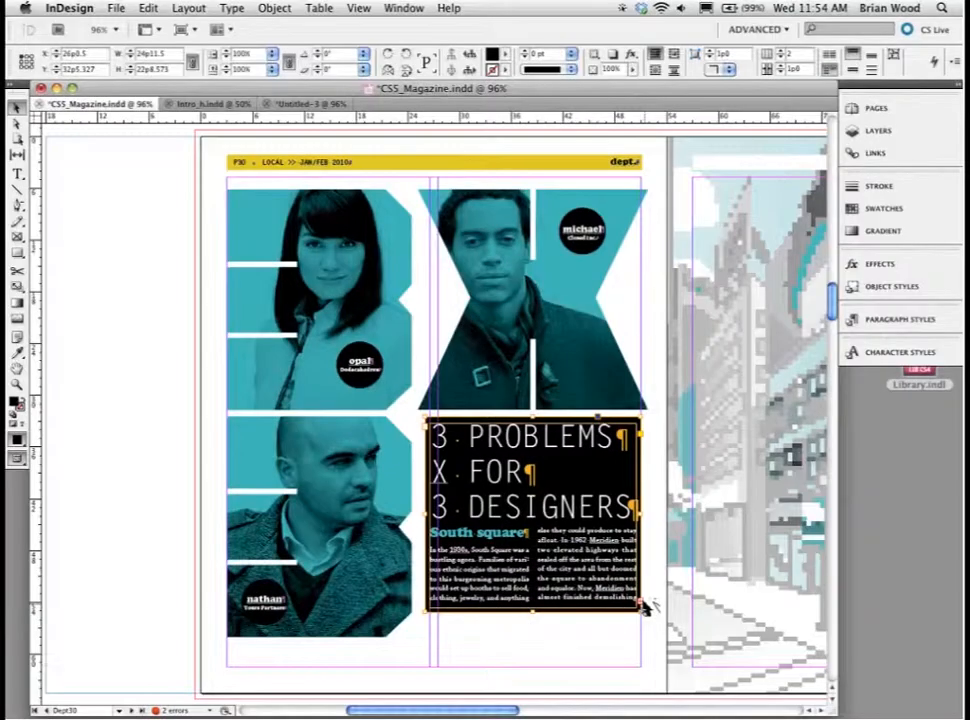
pyautogui.click(641, 604)
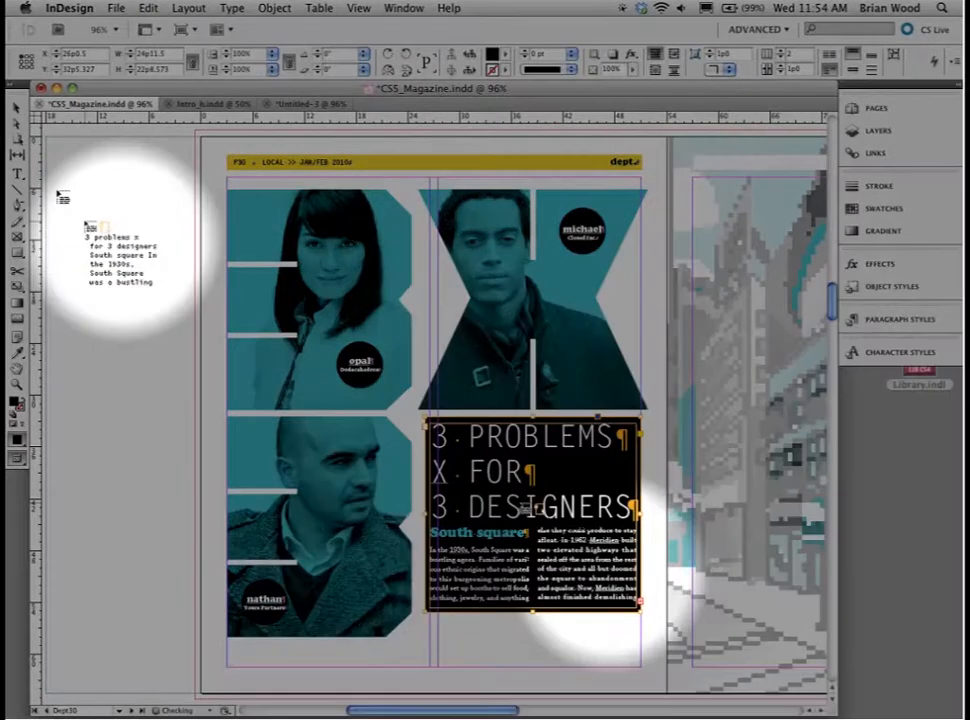
pyautogui.click(46, 176)
pyautogui.press('Escape')
pyautogui.click(127, 367)
# Open the "3 PROBLEMS X FOR 3 DESIGNERS" story in the Story Editor and enlarge the editor window to show the overset text.
pyautogui.click(523, 569)
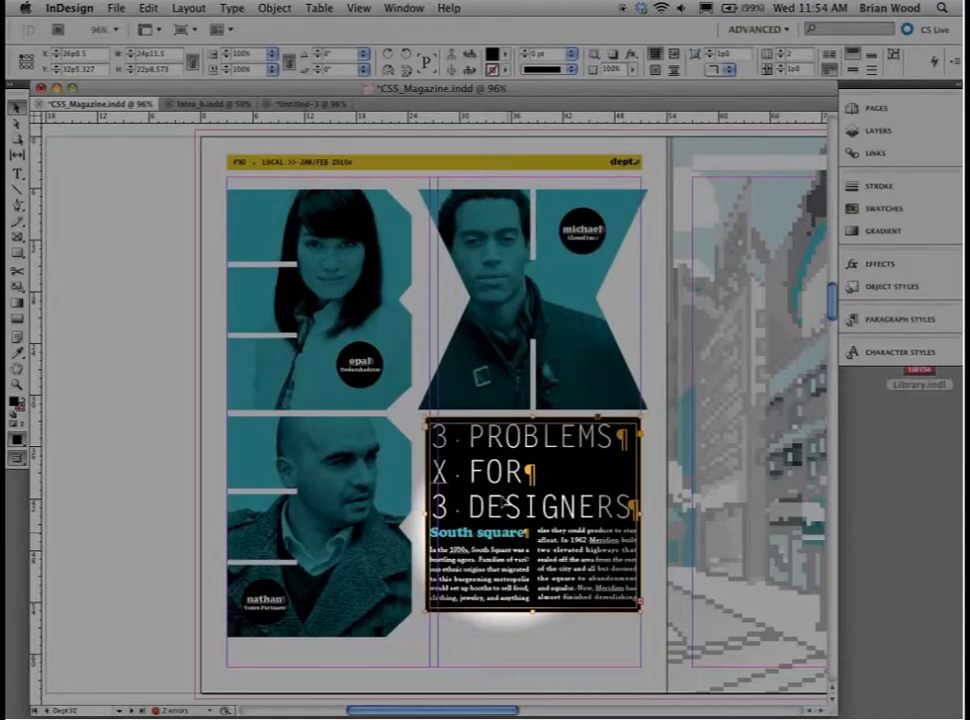
pyautogui.doubleClick(496, 509)
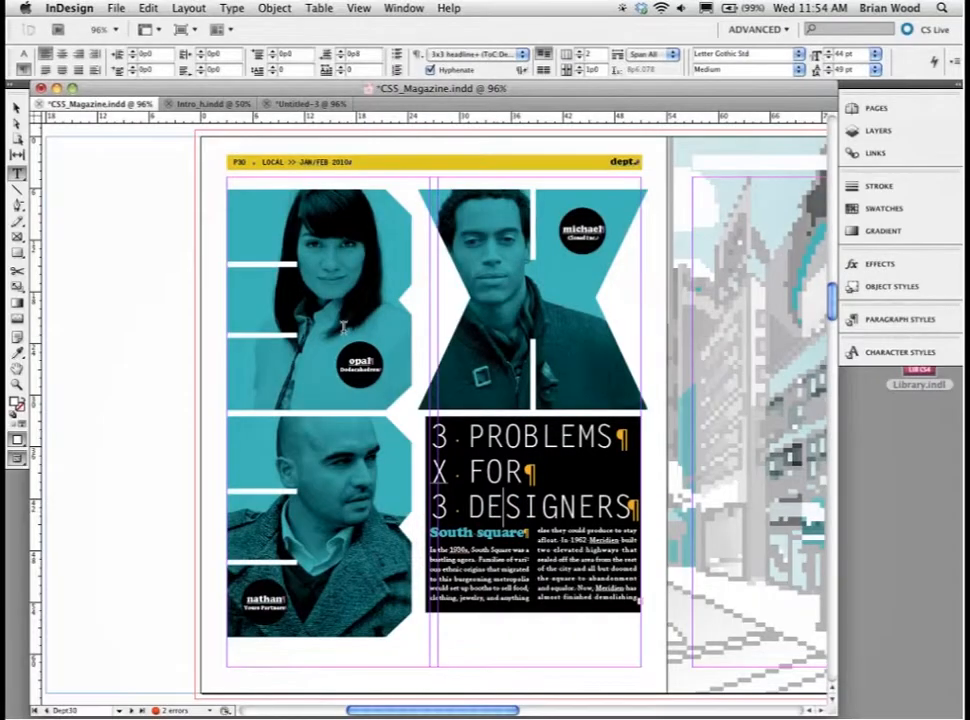
pyautogui.click(148, 8)
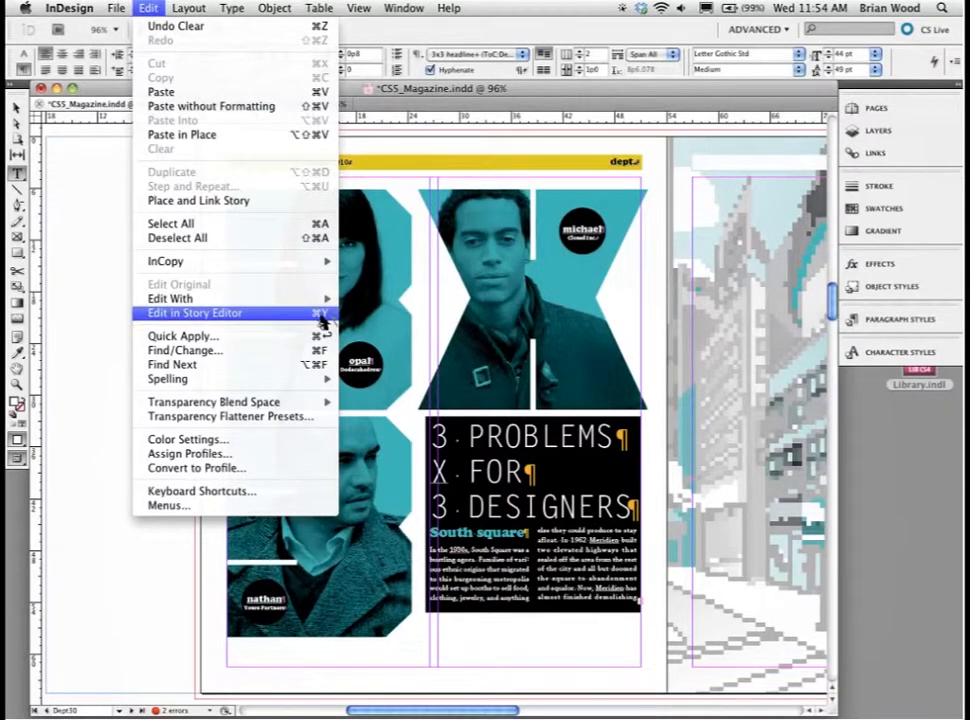
pyautogui.click(268, 318)
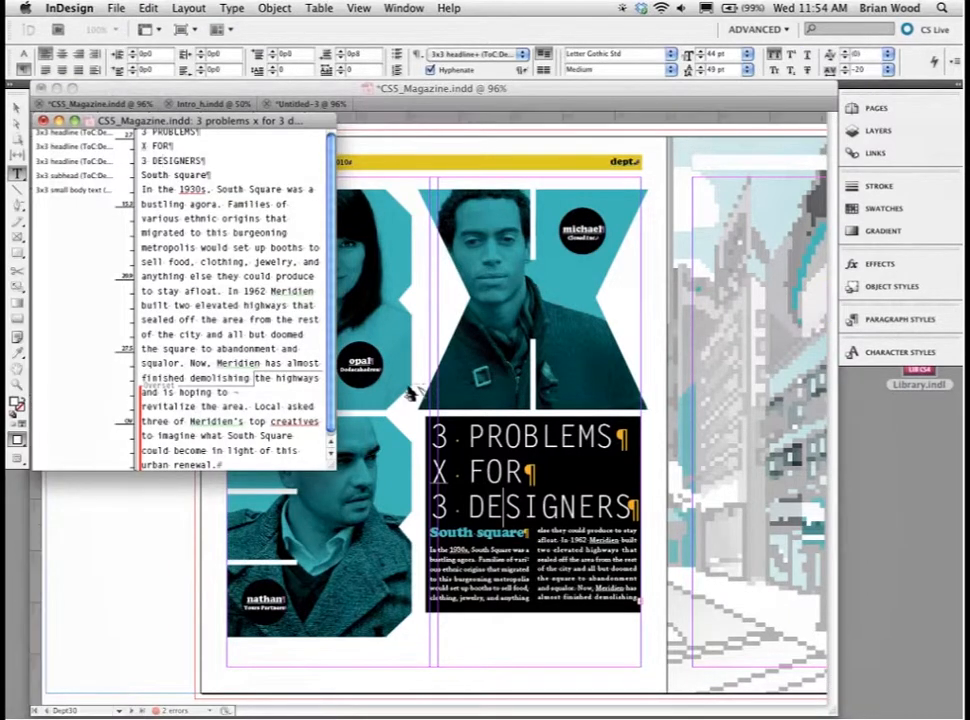
pyautogui.scroll(-6, 330, 401)
pyautogui.scroll(4, 333, 392)
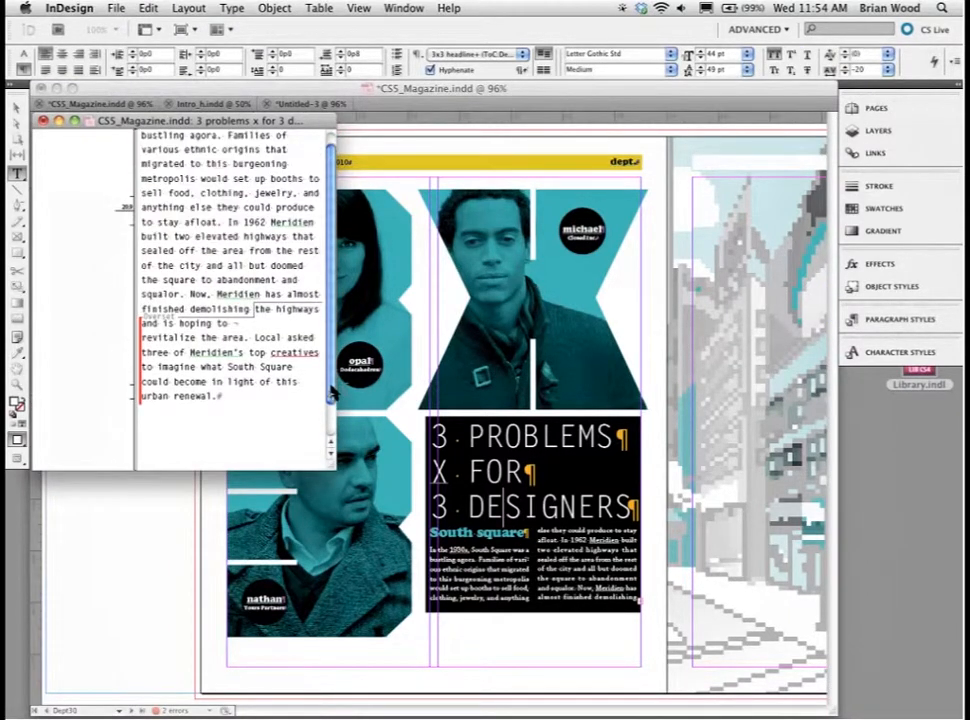
pyautogui.moveTo(333, 467); pyautogui.dragTo(453, 567)
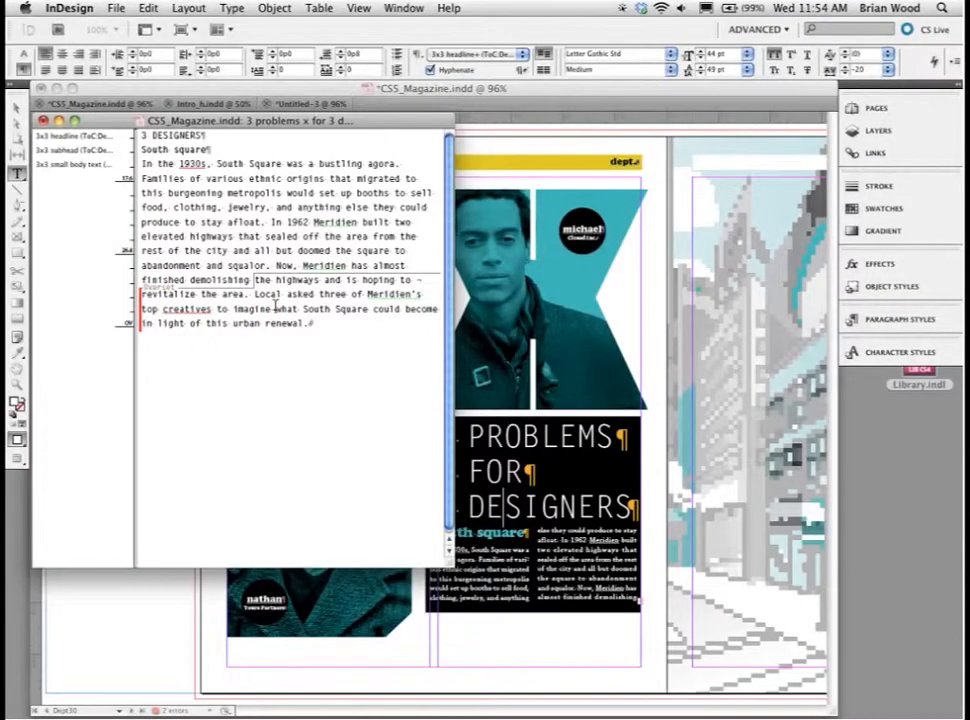
# Replace the words "asked three" in the overset part of the story with "sf".
pyautogui.click(289, 294)
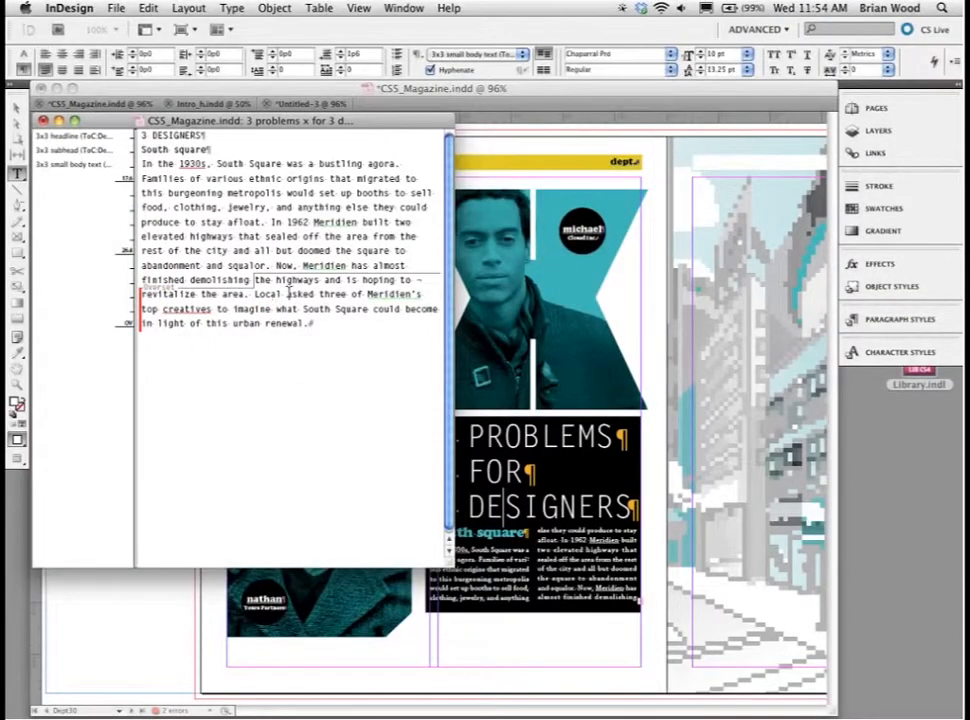
pyautogui.doubleClick(289, 294)
pyautogui.press('BackSpace')
pyautogui.doubleClick(292, 294)
pyautogui.write('sf')
# Delete the passage from within "jewelry" to the start of "sealed", close the Story Editor and clear the selection.
pyautogui.moveTo(240, 207); pyautogui.dragTo(271, 236)
pyautogui.press('BackSpace')
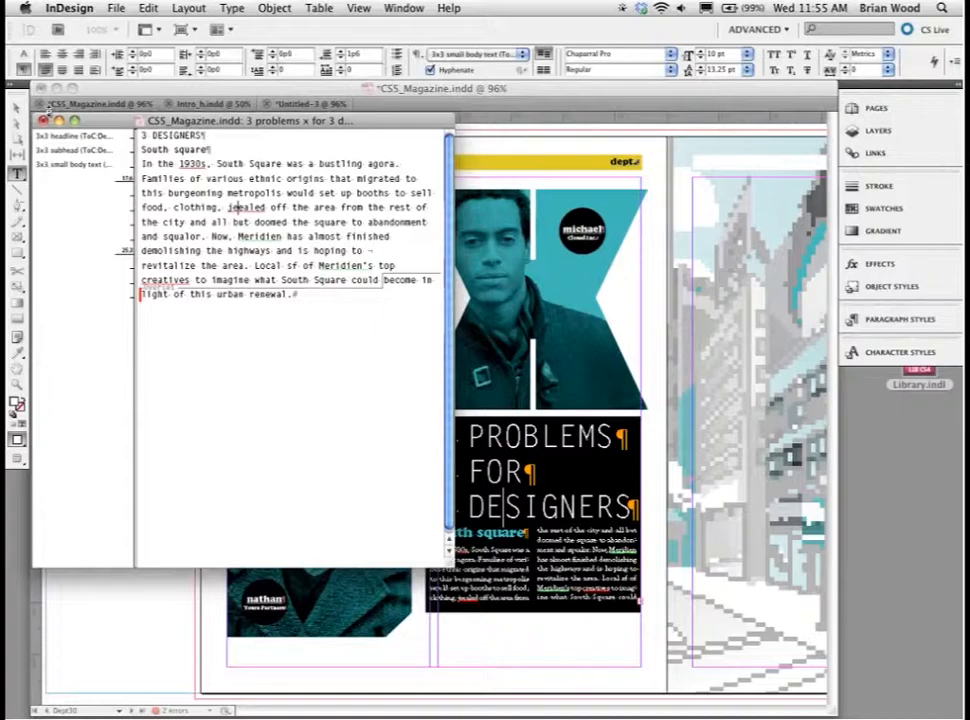
pyautogui.click(42, 120)
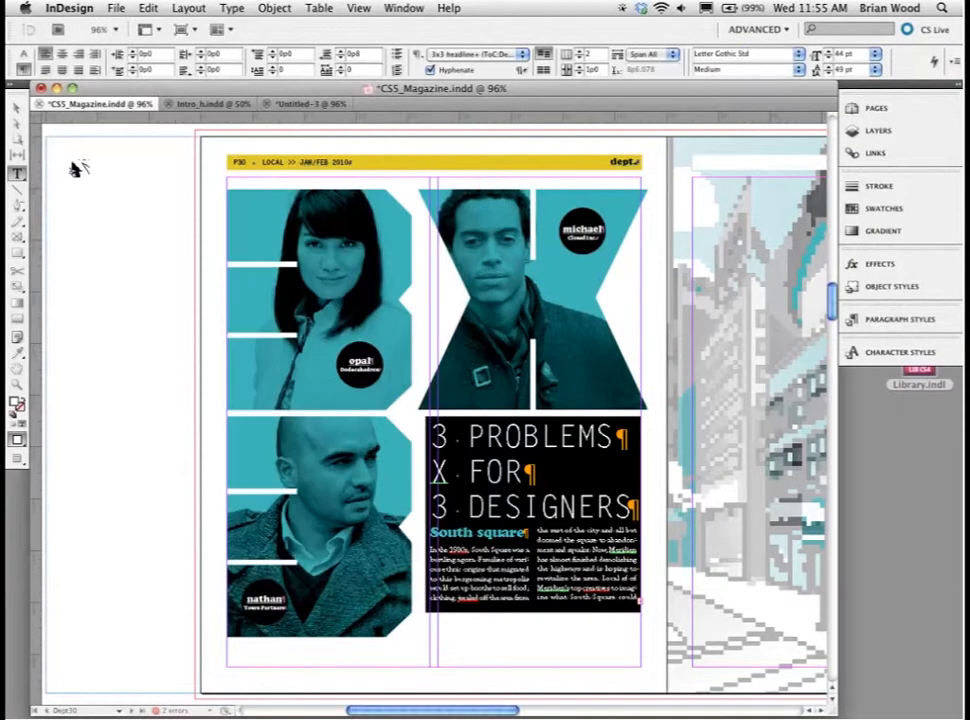
pyautogui.click(16, 106)
pyautogui.press('super+shift+a')
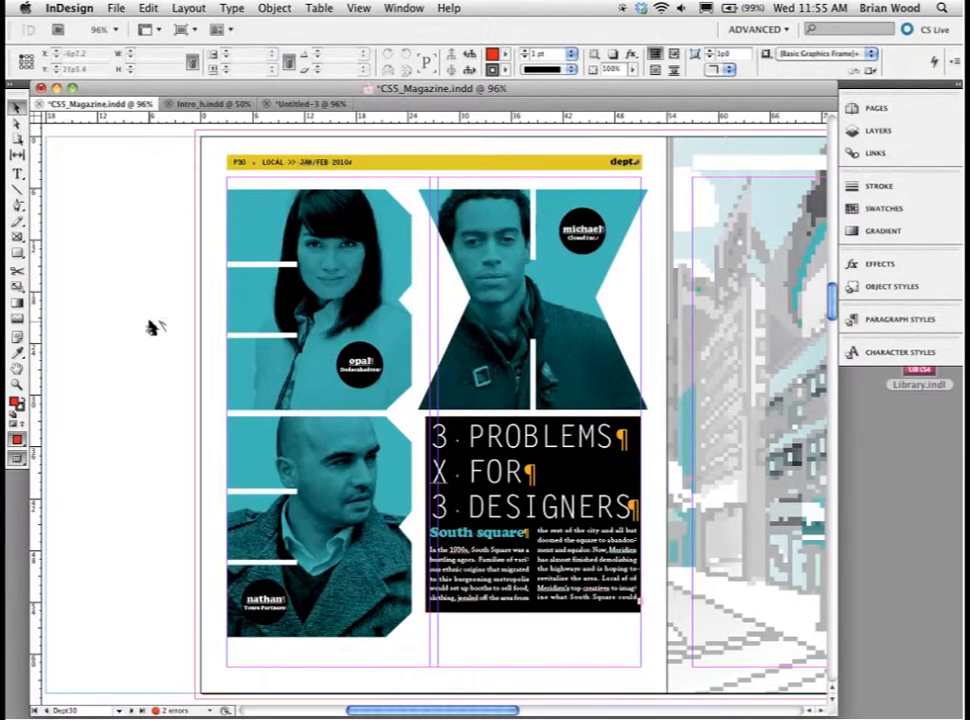
# Apply a Multiply drop shadow at 75% opacity to the dark DODECAHEDRON text group on page Dept31.
pyautogui.press('super+alt+0')
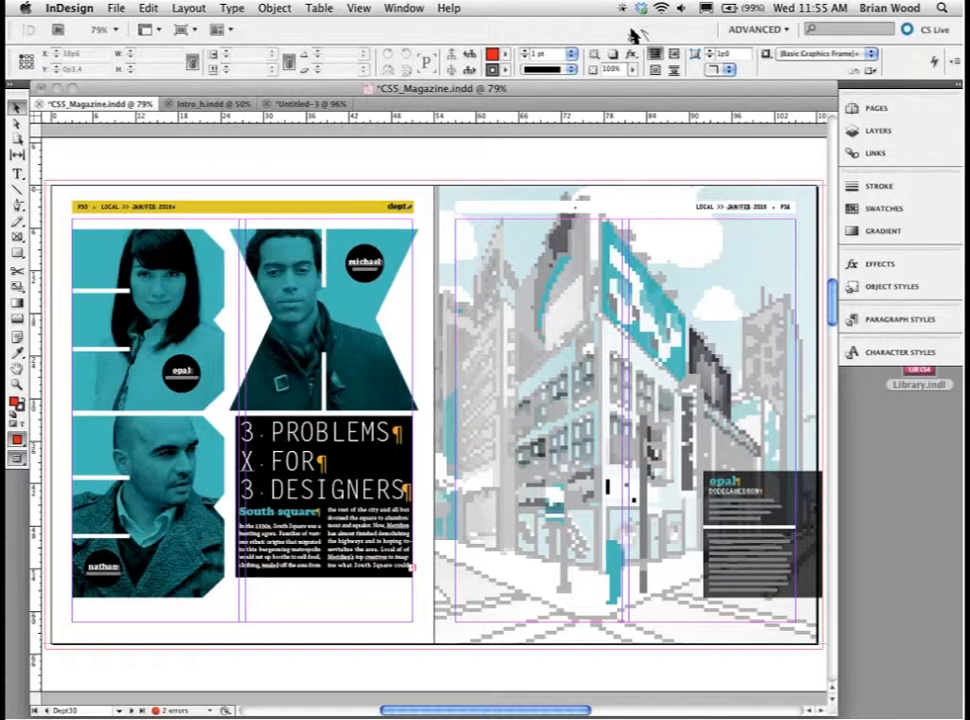
pyautogui.click(802, 330)
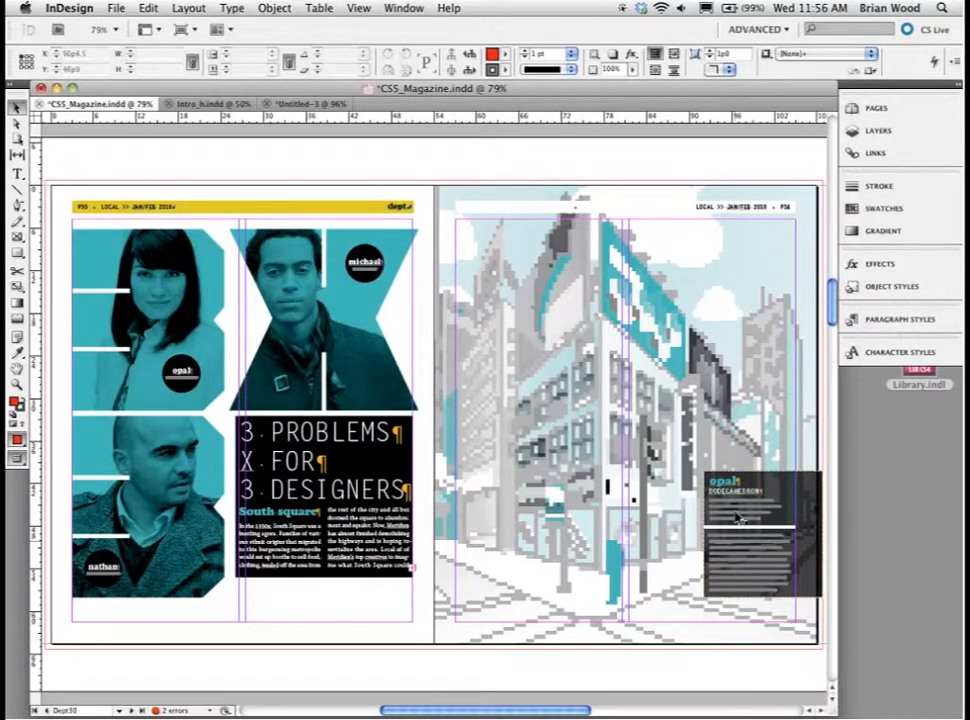
pyautogui.click(724, 543)
pyautogui.click(880, 264)
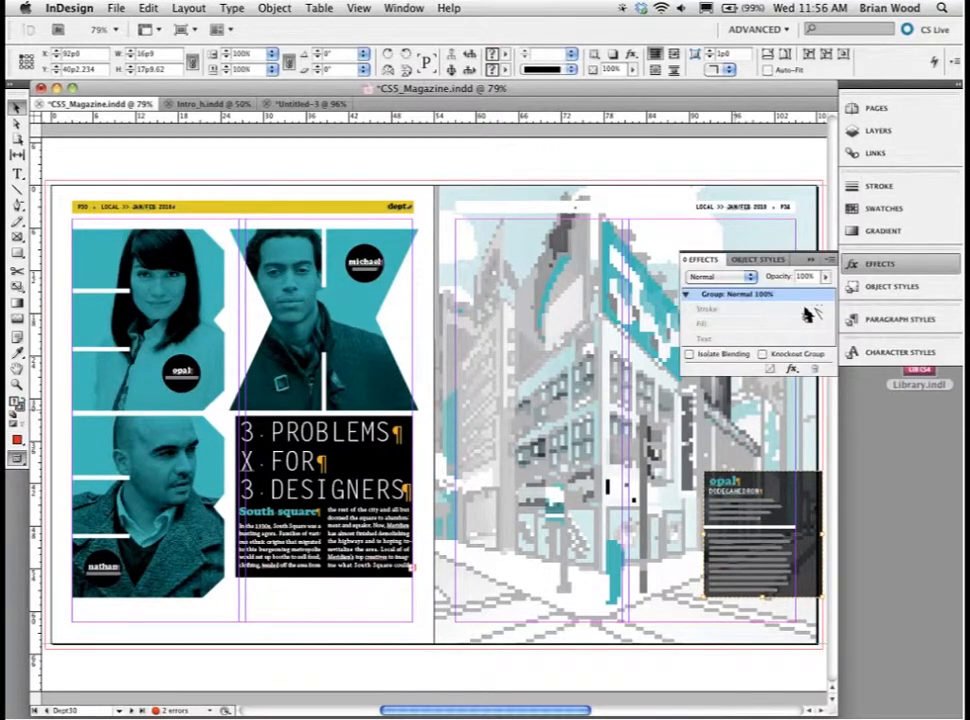
pyautogui.click(792, 370)
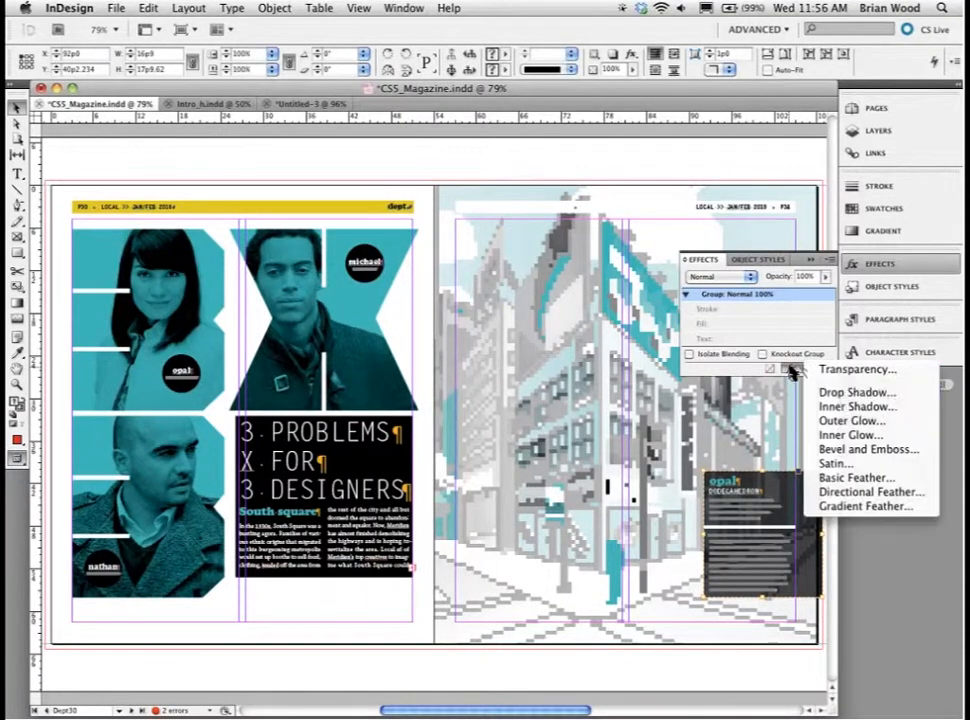
pyautogui.click(851, 393)
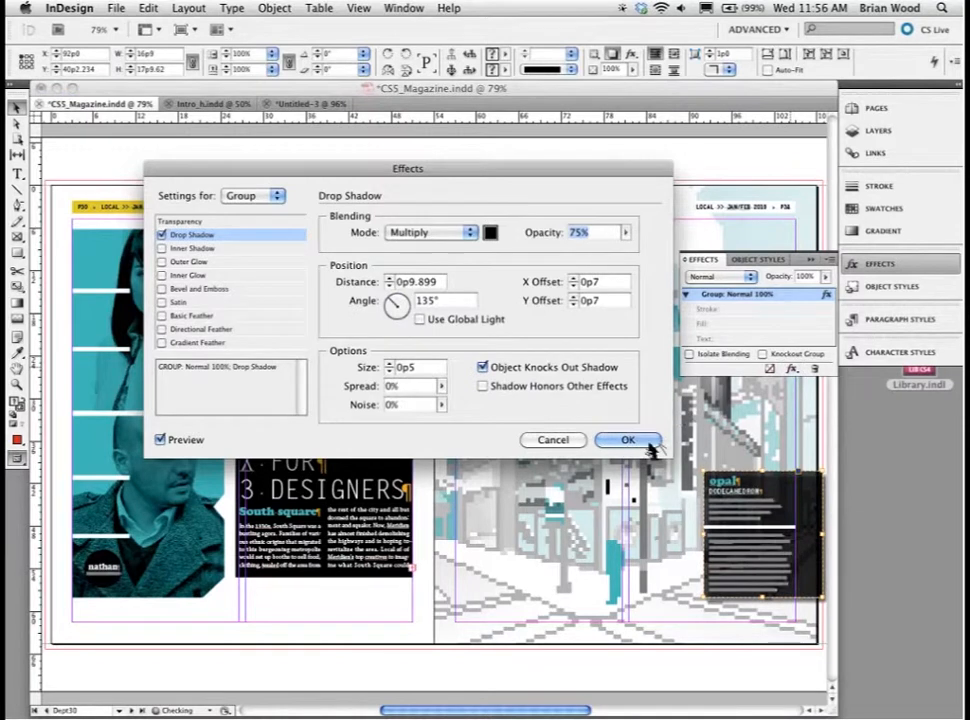
pyautogui.click(632, 445)
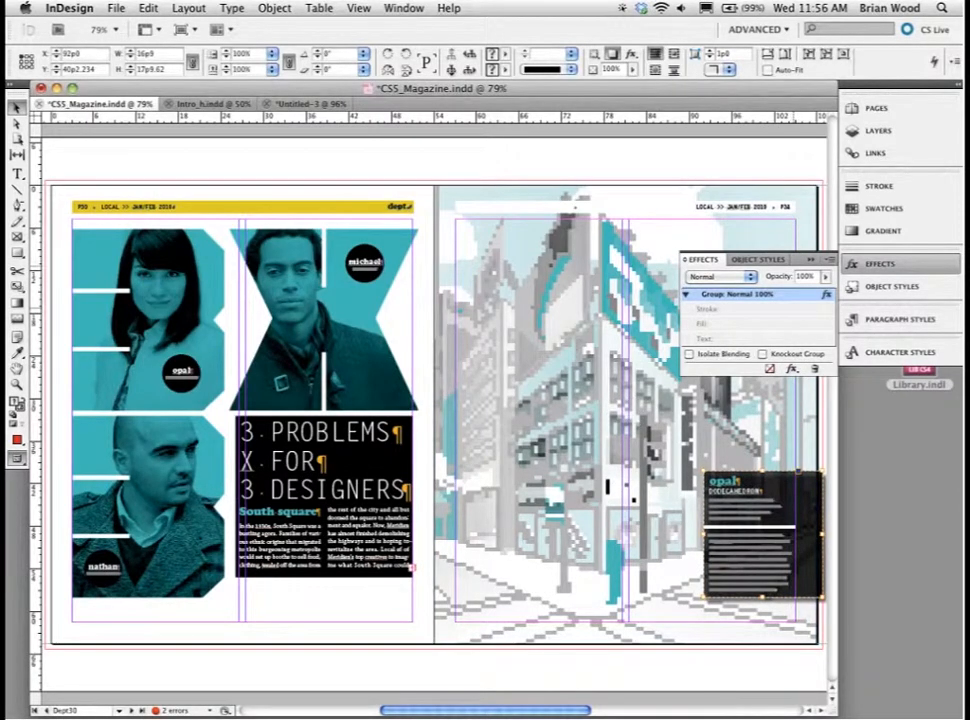
pyautogui.click(795, 518)
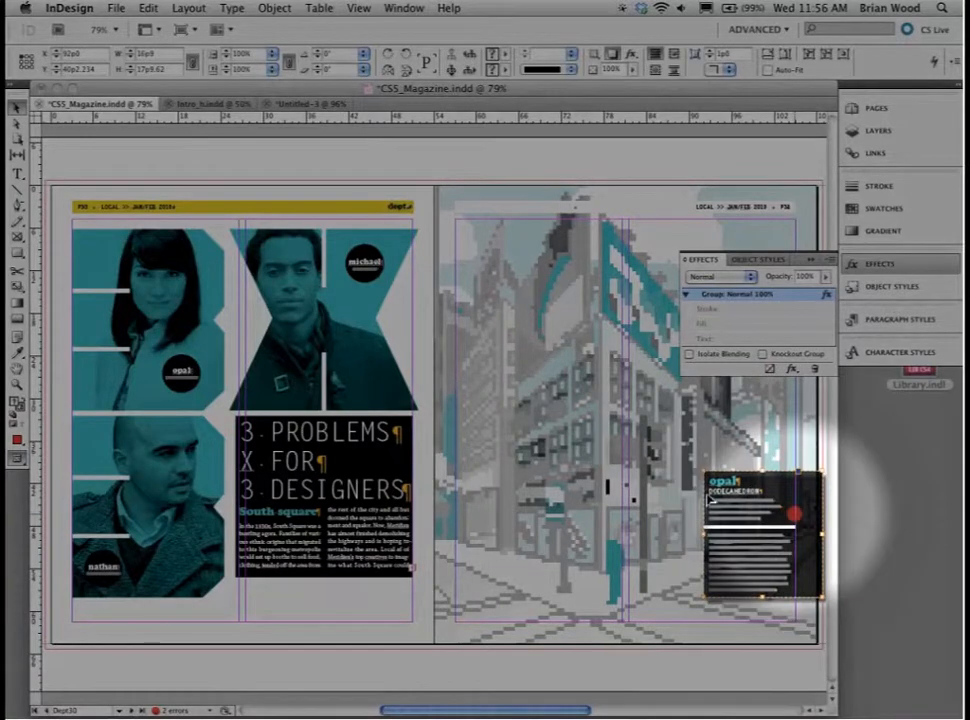
# Draw a rectangular frame about 14p9 by 12p0 on the pasteboard beside page Dept31, fill it with Paper and deselect it.
pyautogui.moveTo(696, 522)
pyautogui.mouseDown()
pyautogui.moveTo(588, 465)
pyautogui.moveTo(429, 449)
pyautogui.mouseUp()
pyautogui.press('super+shift+a')
pyautogui.press('f')
pyautogui.moveTo(606, 163); pyautogui.dragTo(708, 249)
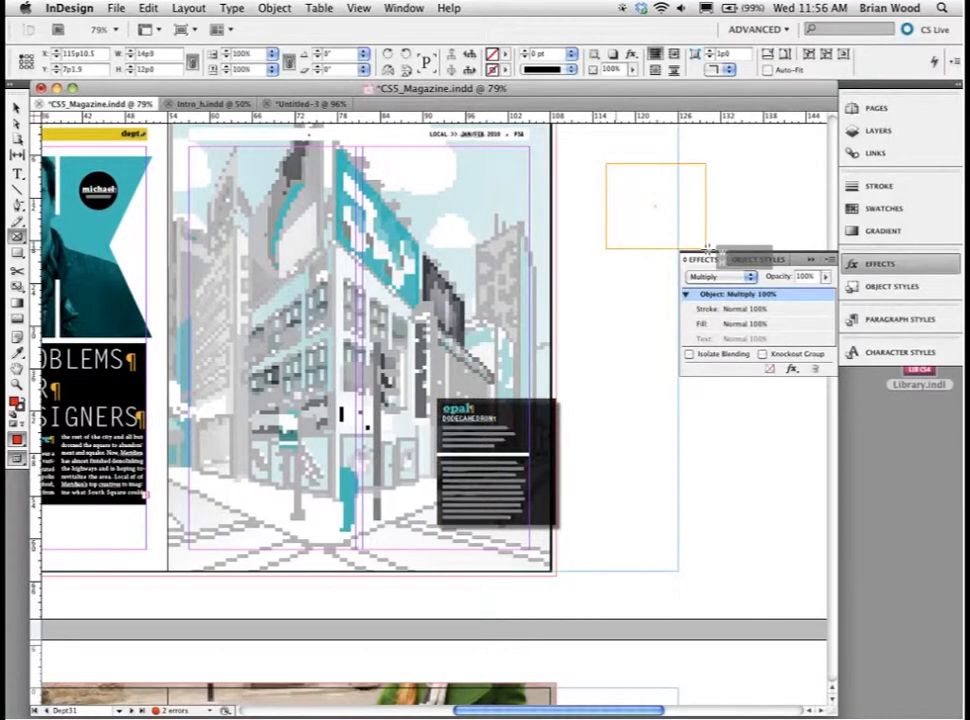
pyautogui.click(846, 208)
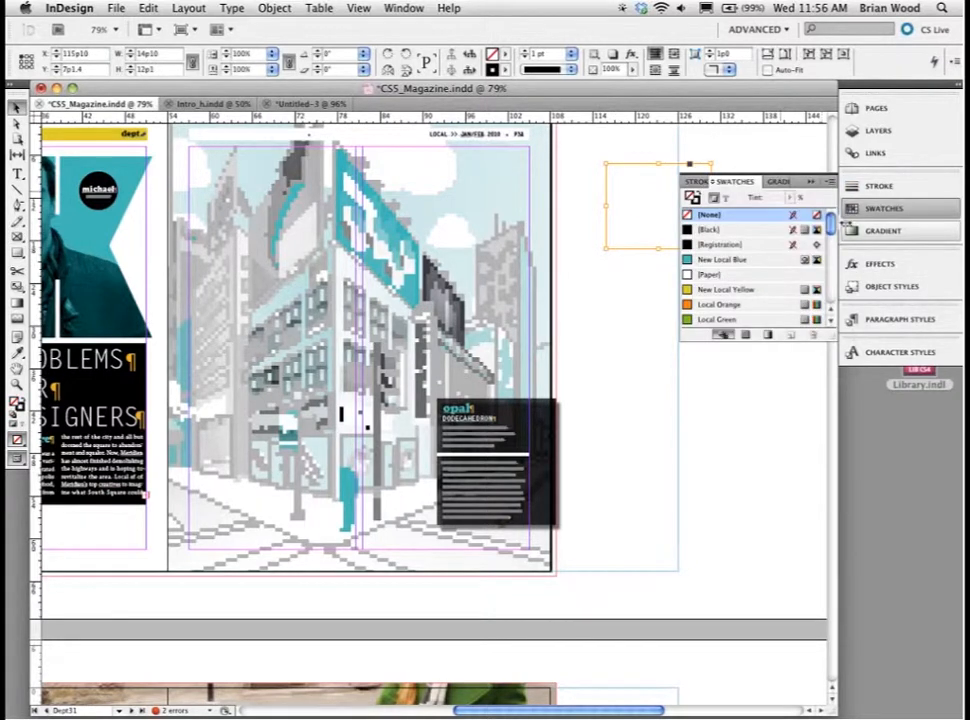
pyautogui.click(706, 275)
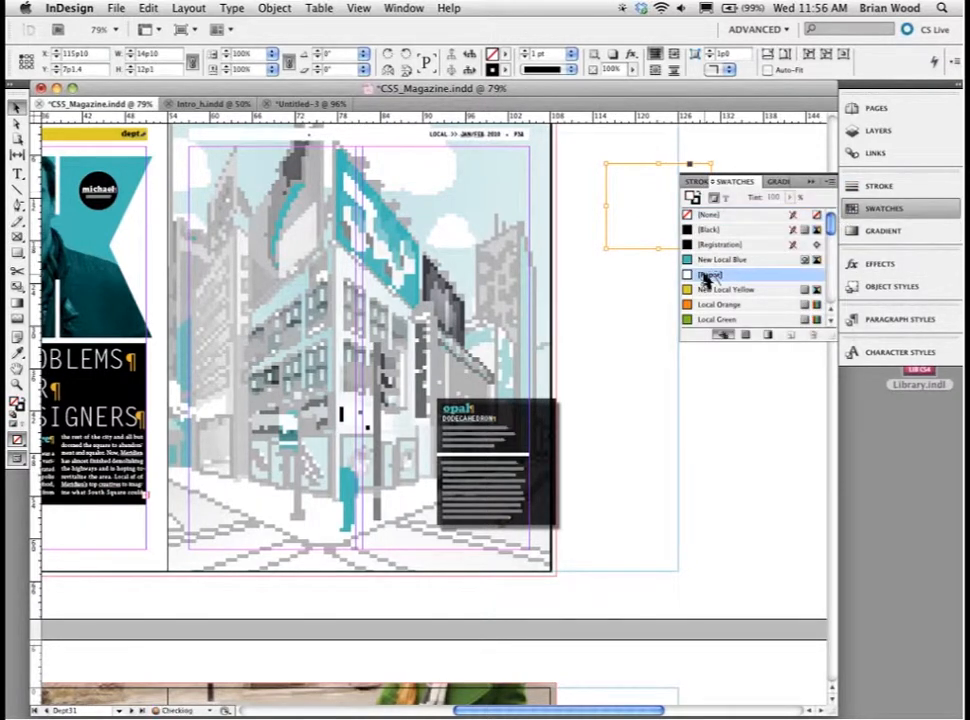
pyautogui.press('super+shift+a')
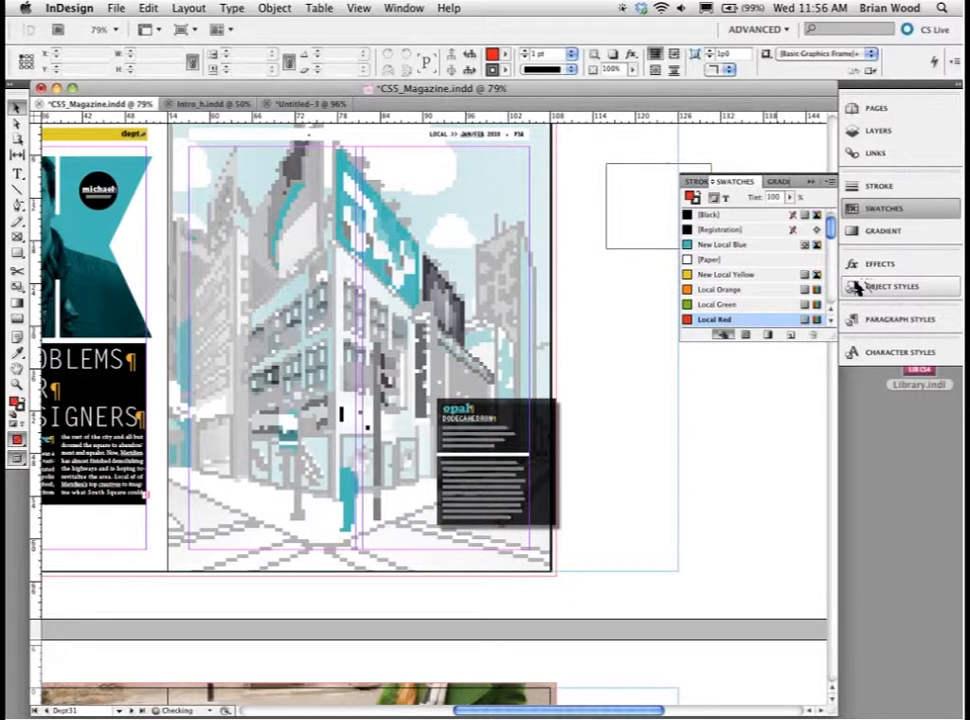
# Copy the DODECAHEDRON group's drop shadow effect onto the pasteboard frame and create a new object style from the same effect.
pyautogui.click(872, 264)
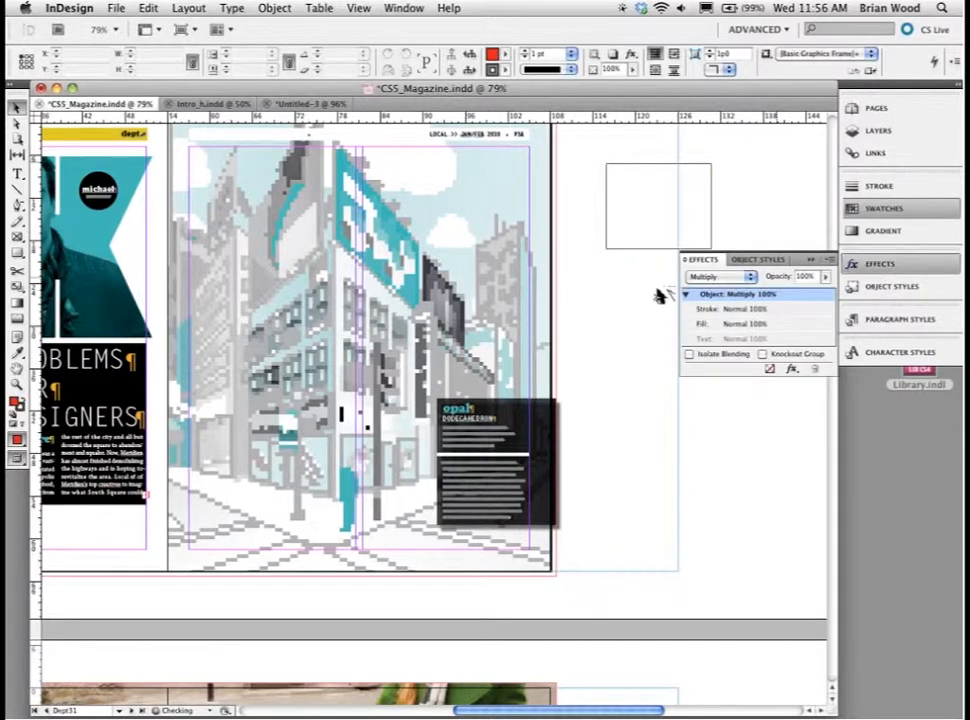
pyautogui.click(516, 440)
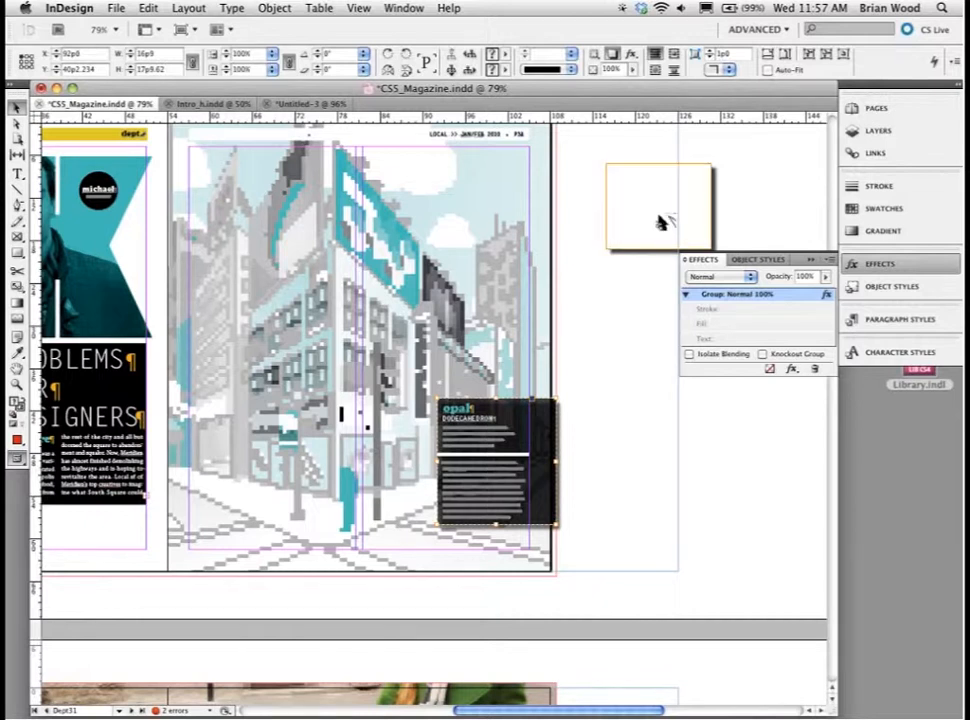
pyautogui.click(512, 428)
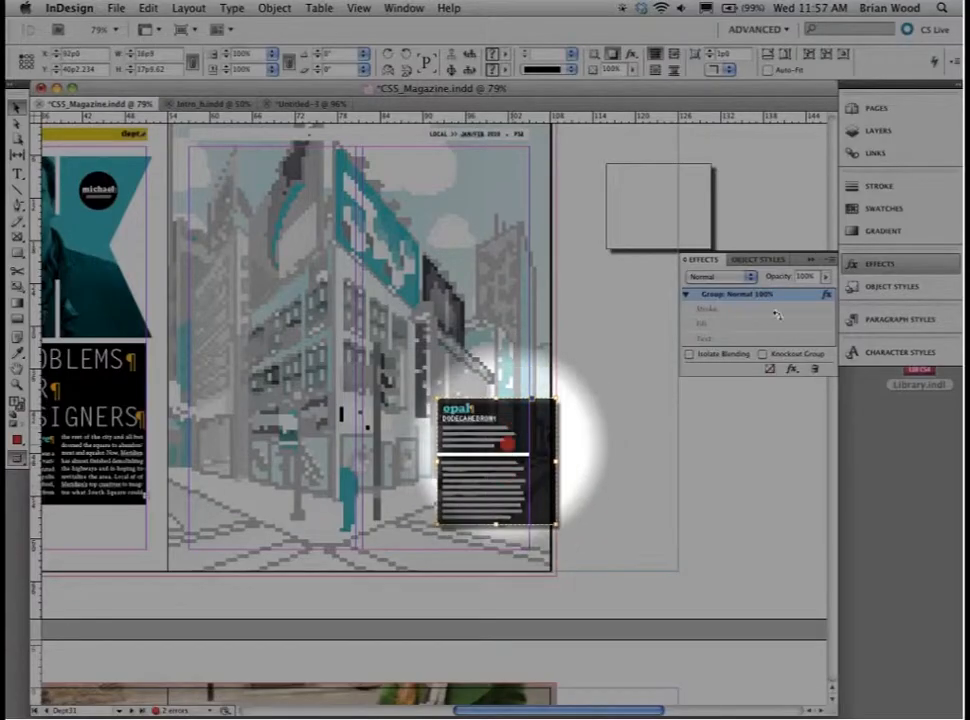
pyautogui.click(862, 288)
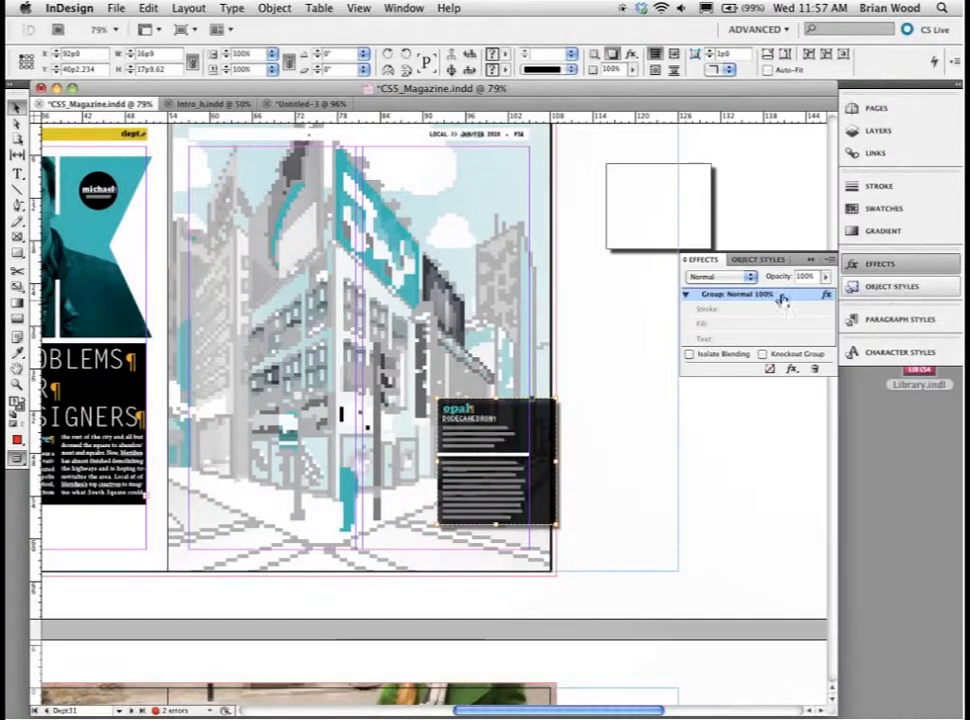
pyautogui.click(793, 366)
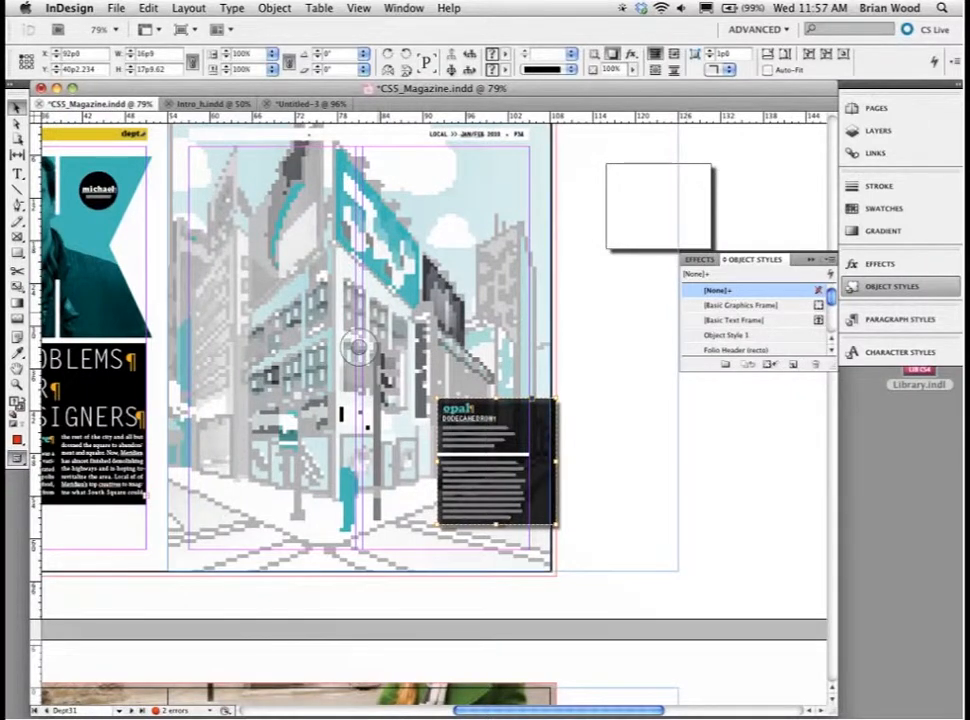
# Draw a second frame about 17p3 by 13p9 on the pasteboard below the first and apply Object Style 1 to it.
pyautogui.click(16, 236)
pyautogui.moveTo(578, 364); pyautogui.dragTo(702, 461)
pyautogui.press('v')
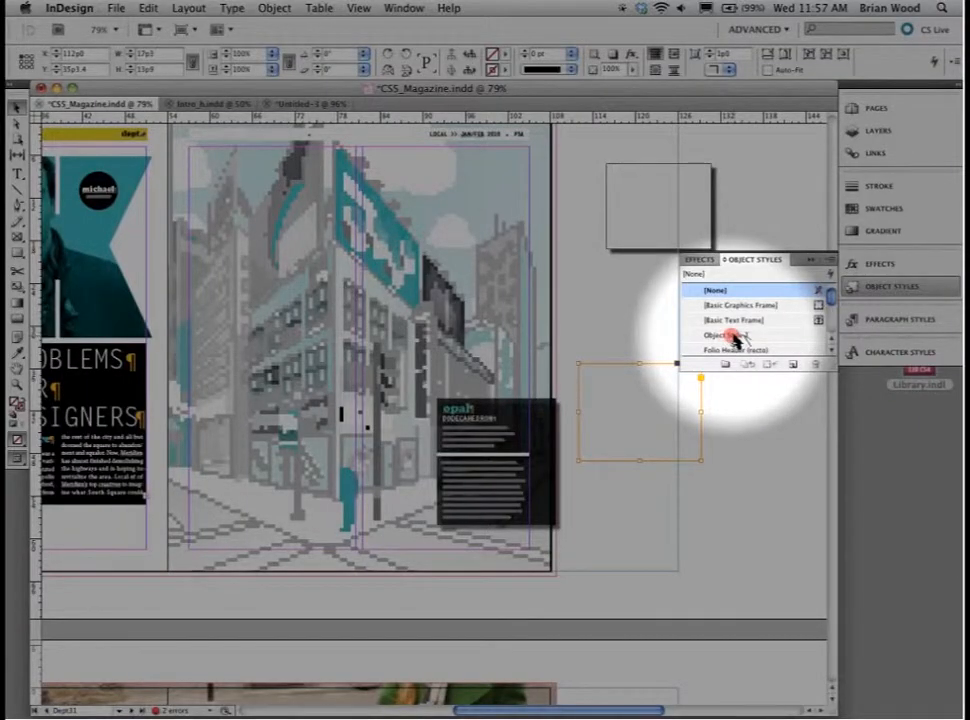
pyautogui.click(733, 336)
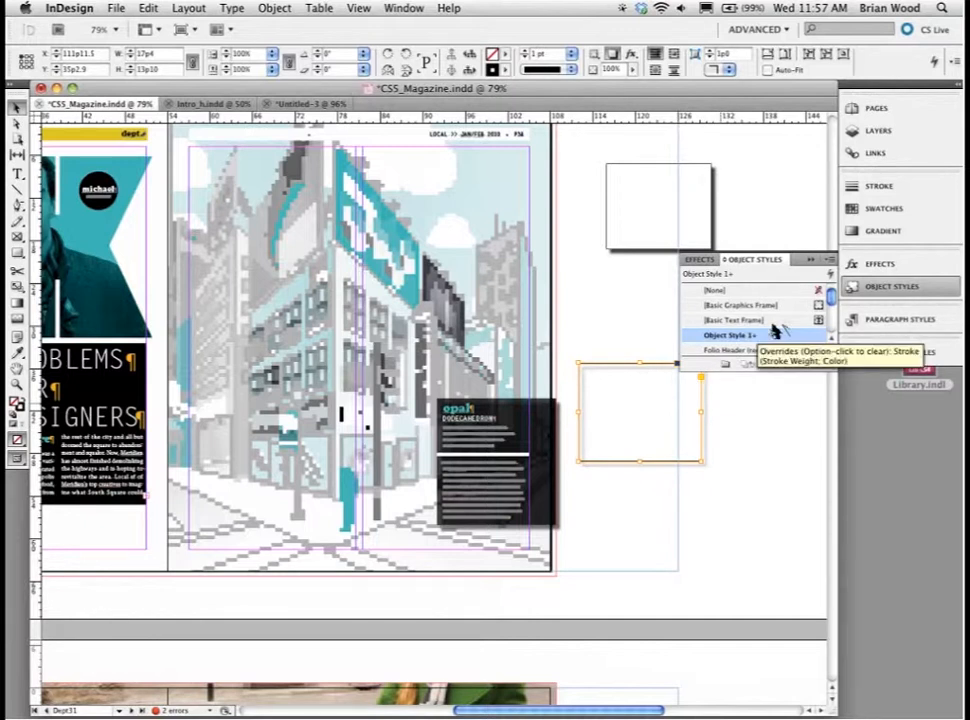
pyautogui.click(866, 290)
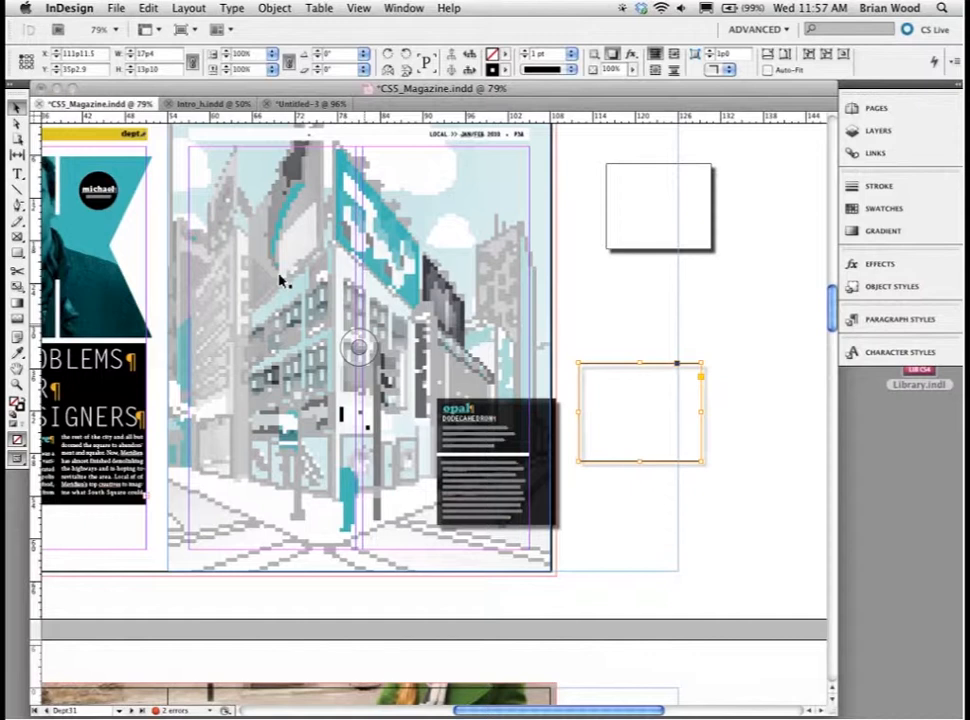
# Fit the Dept30–Dept31 spread in the window, try enabling Layout Adjustment with graphics and groups allowed to resize, and discard the settings.
pyautogui.click(576, 206)
pyautogui.press('super+alt+0')
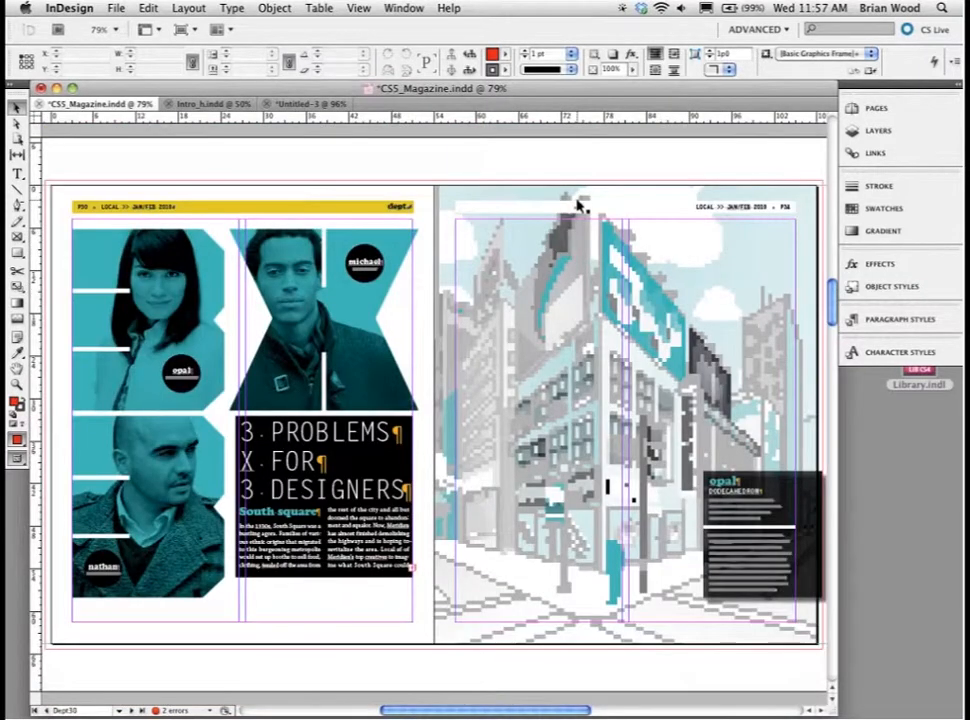
pyautogui.click(188, 8)
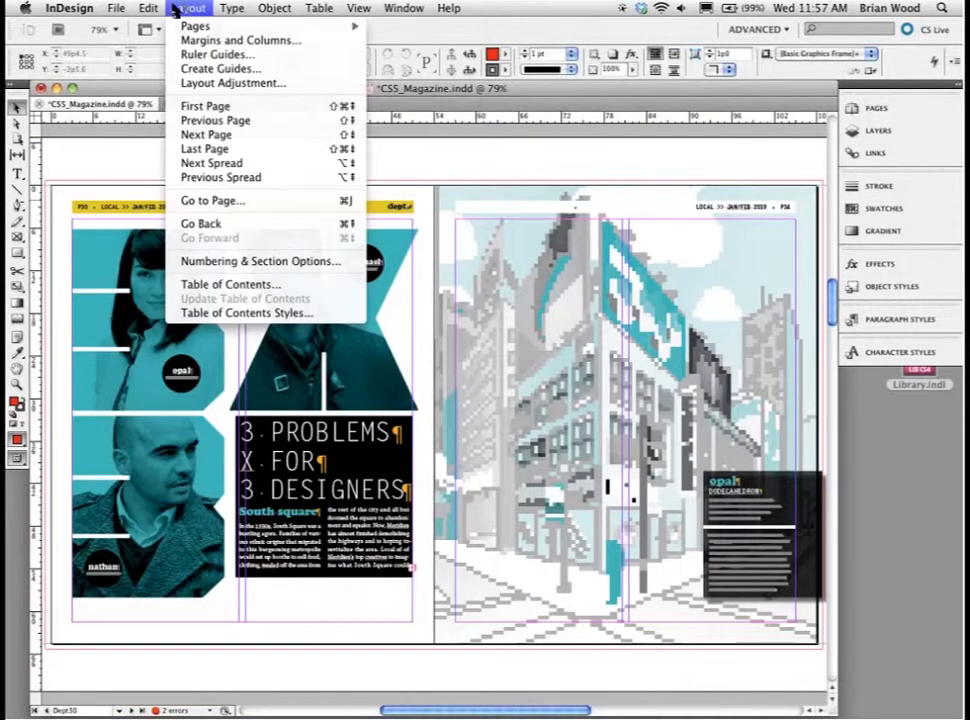
pyautogui.click(249, 87)
pyautogui.moveTo(491, 310); pyautogui.dragTo(598, 262)
pyautogui.click(462, 277)
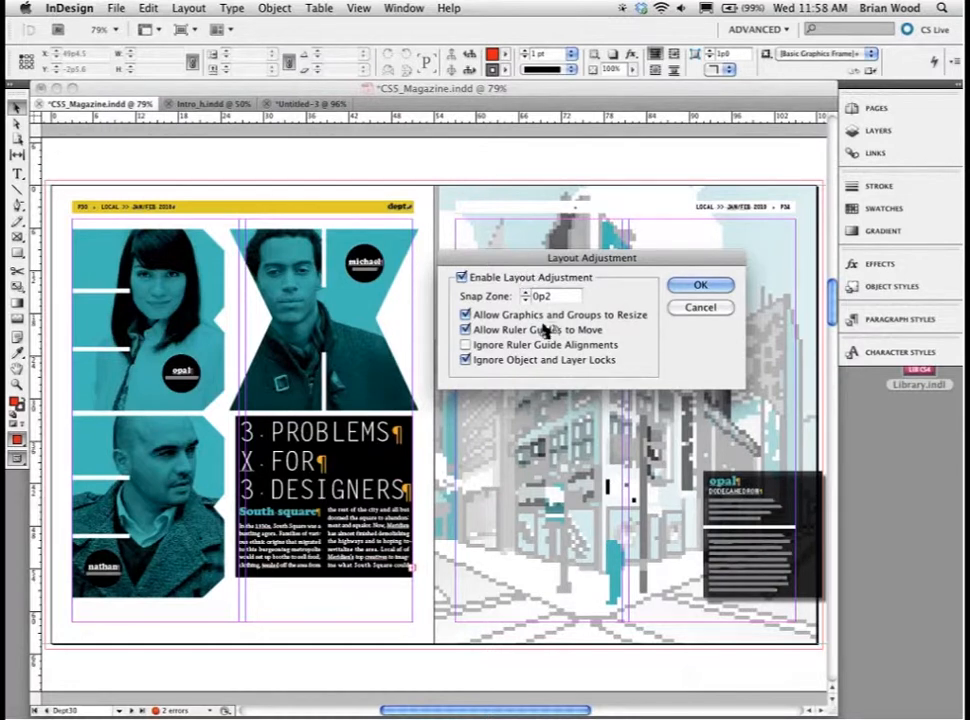
pyautogui.click(466, 315)
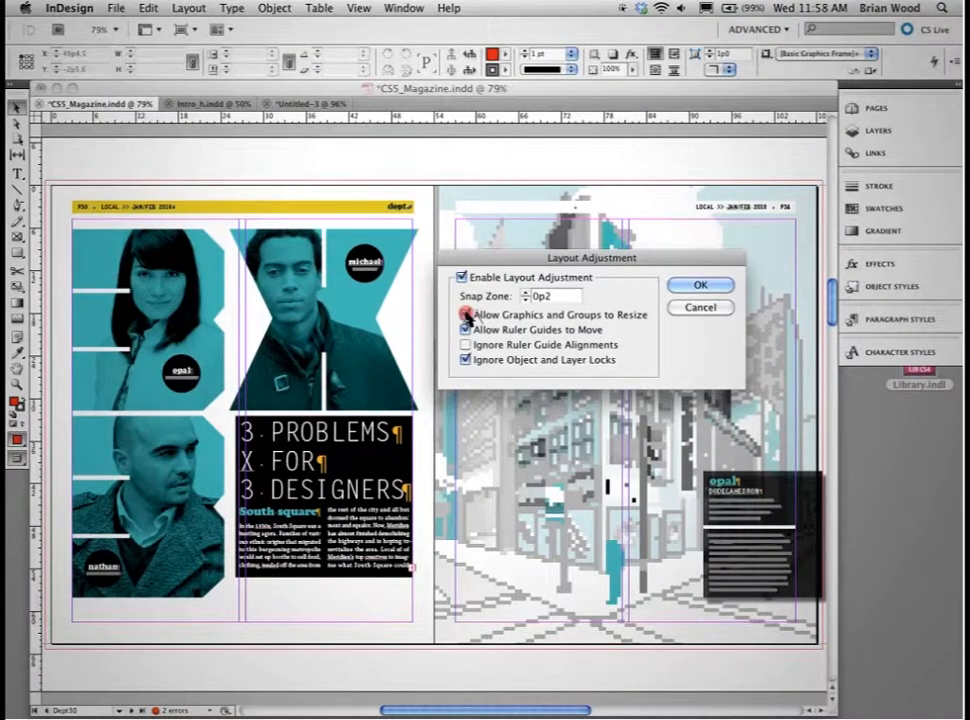
pyautogui.click(466, 315)
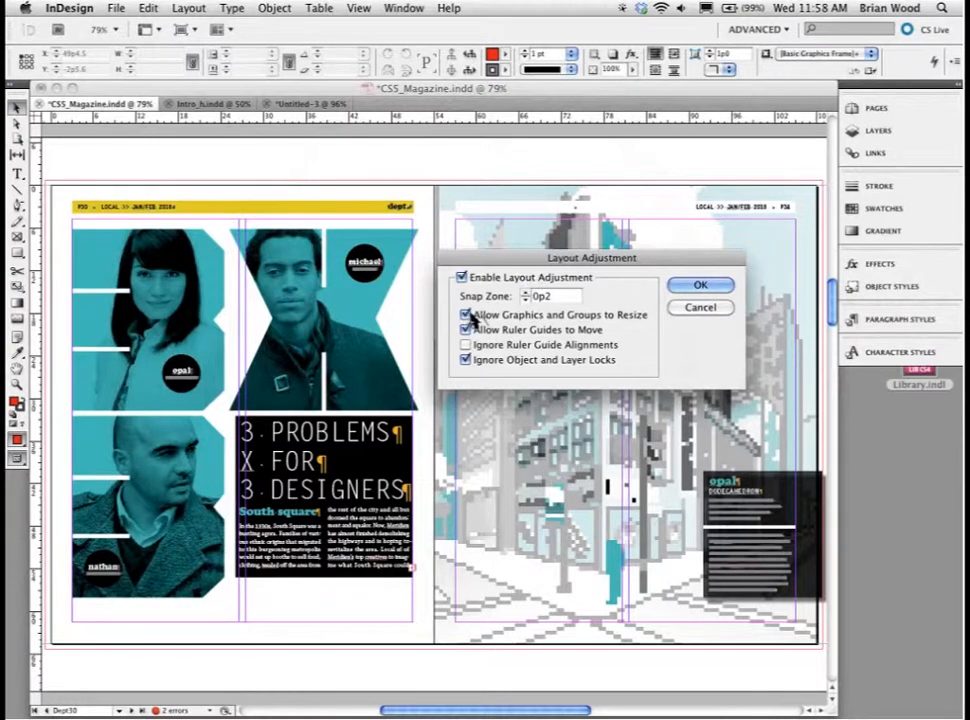
pyautogui.click(700, 308)
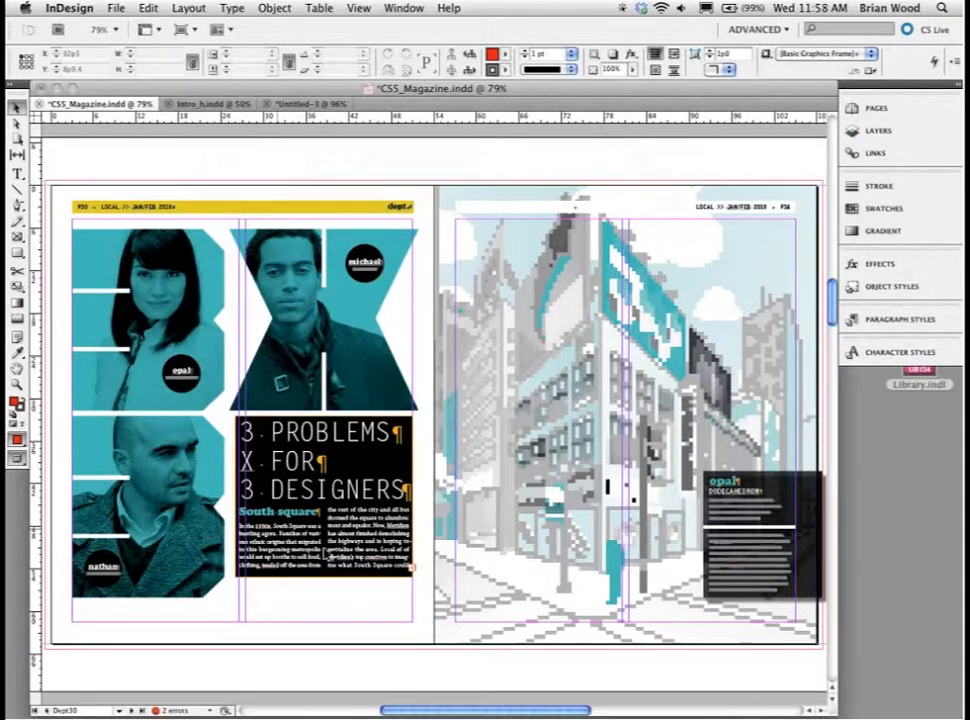
pyautogui.click(255, 655)
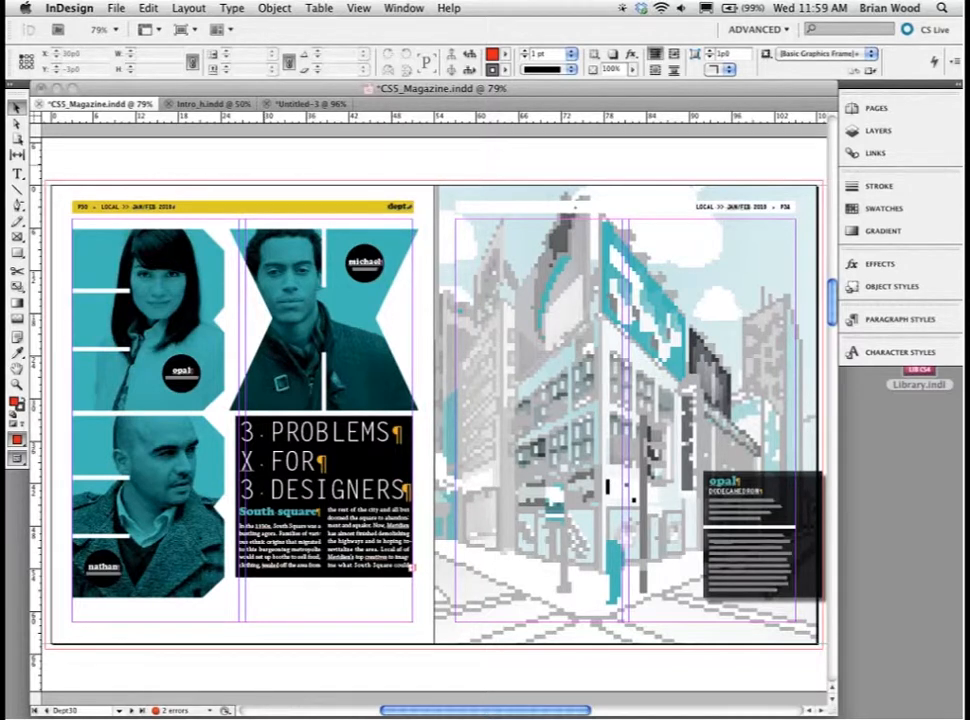
# Open the Color Settings and review the available RGB color management policies without changing the policy.
pyautogui.click(148, 8)
pyautogui.click(186, 439)
pyautogui.moveTo(358, 177); pyautogui.dragTo(352, 175)
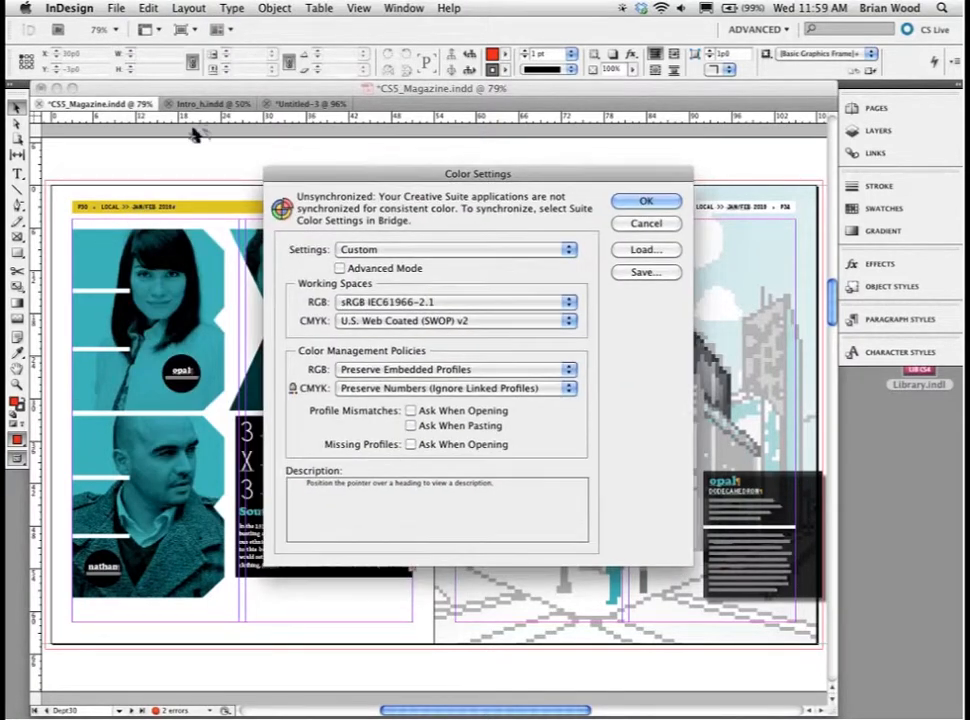
pyautogui.moveTo(194, 131); pyautogui.dragTo(166, 127)
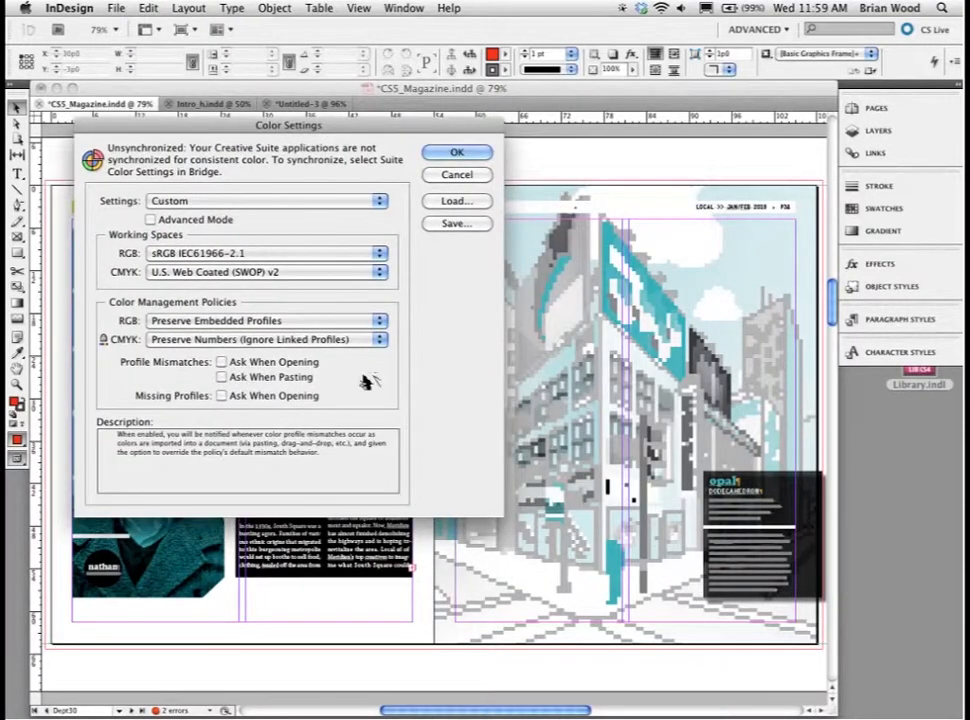
pyautogui.click(285, 320)
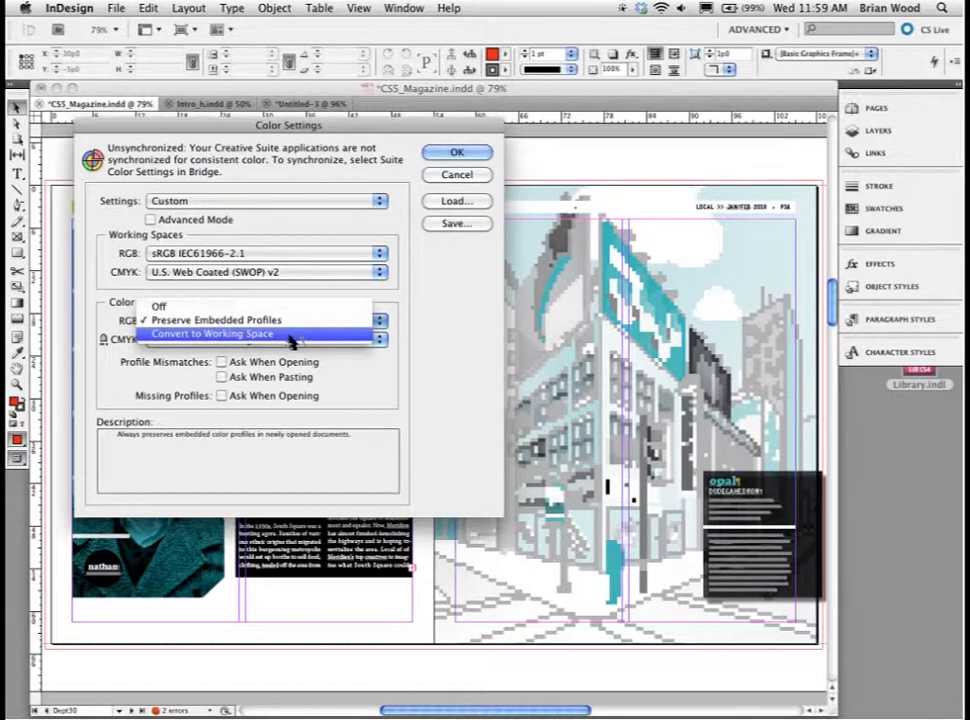
pyautogui.click(245, 385)
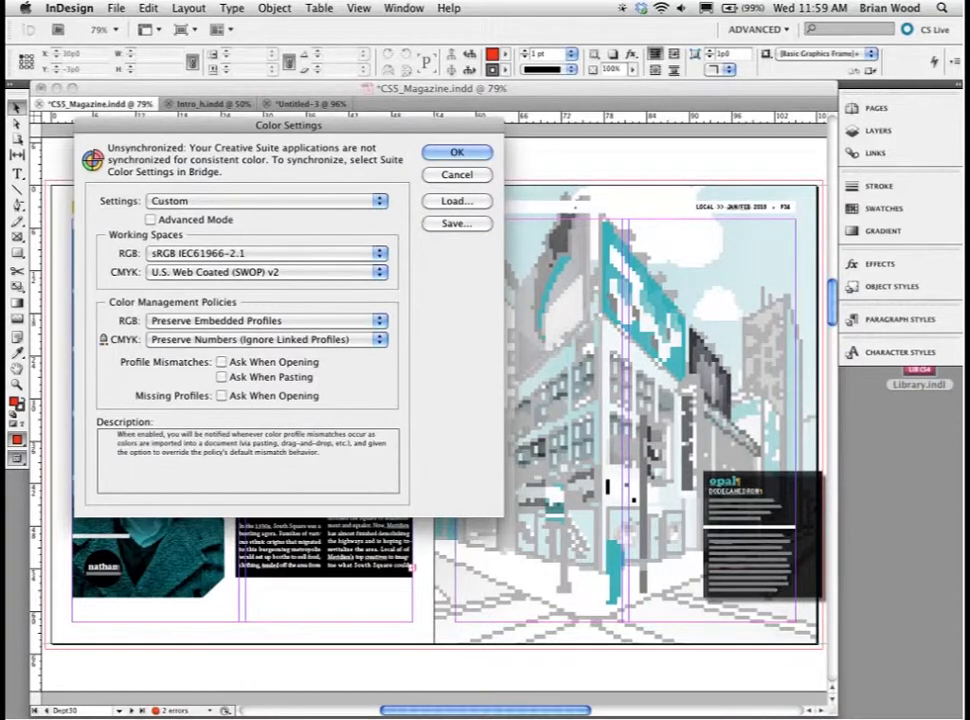
# Try enabling Ask When Opening and Ask When Pasting for profile mismatches and Ask When Opening for missing profiles, and discard the color settings.
pyautogui.click(221, 362)
pyautogui.click(221, 377)
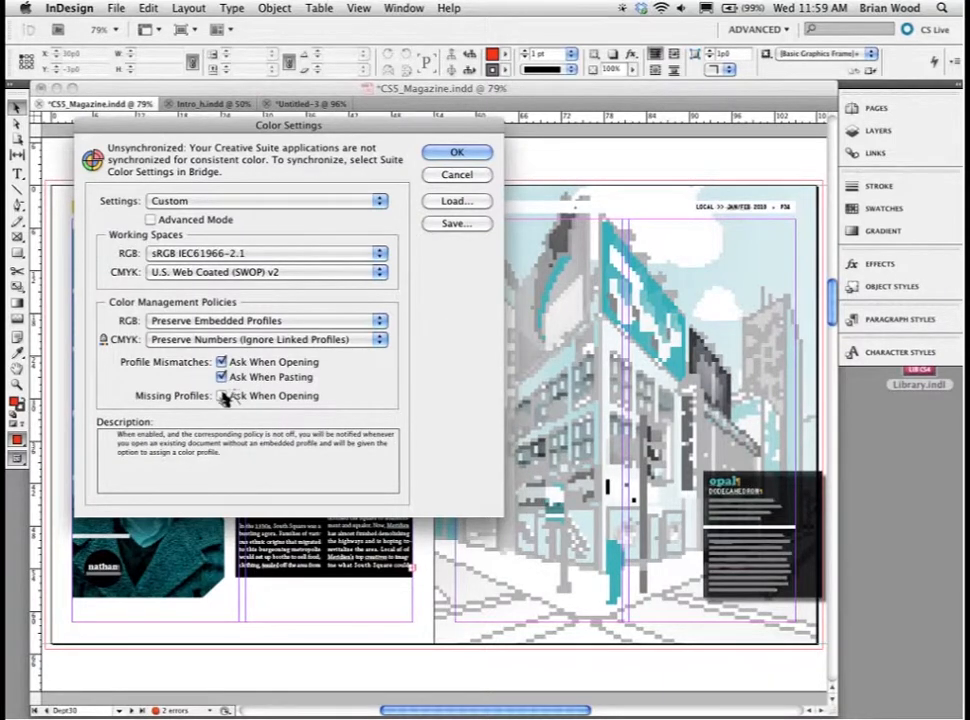
pyautogui.click(222, 396)
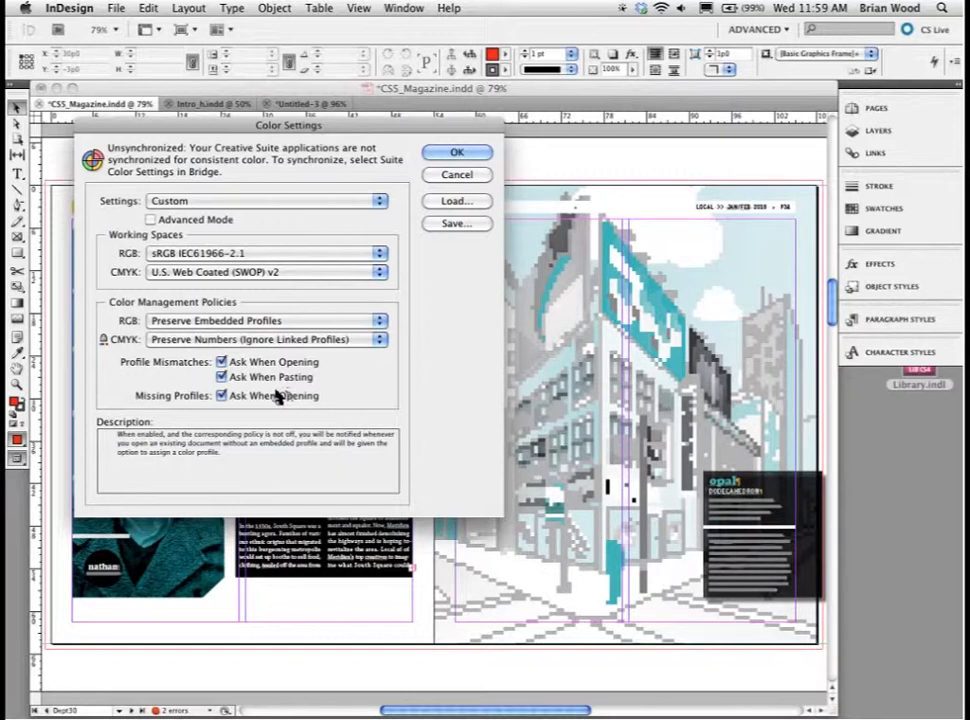
pyautogui.moveTo(288, 378)
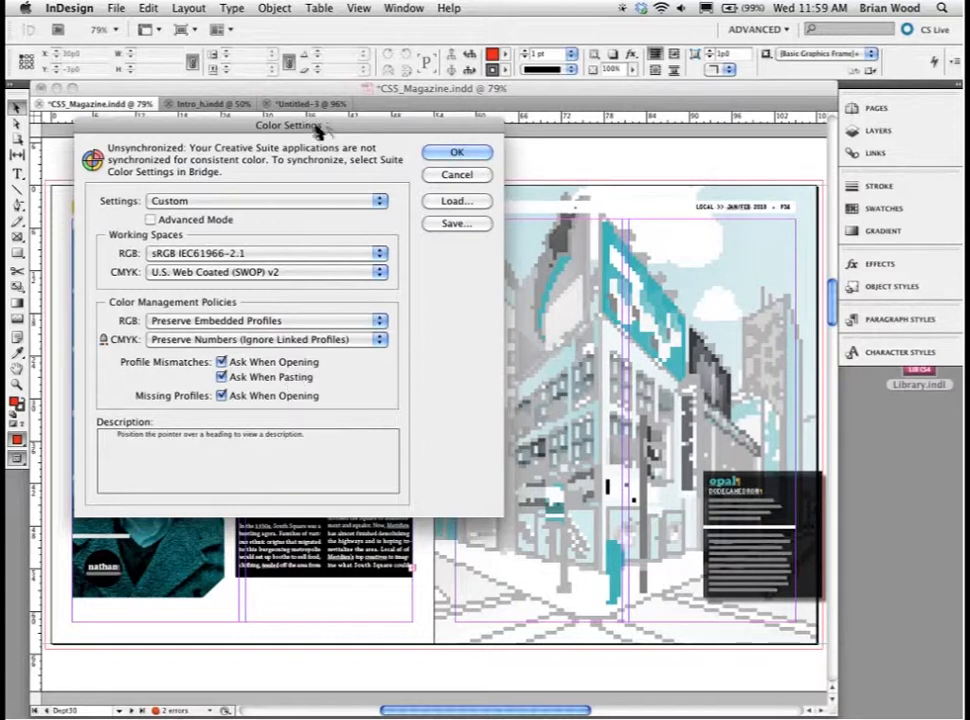
pyautogui.moveTo(318, 130); pyautogui.dragTo(304, 120)
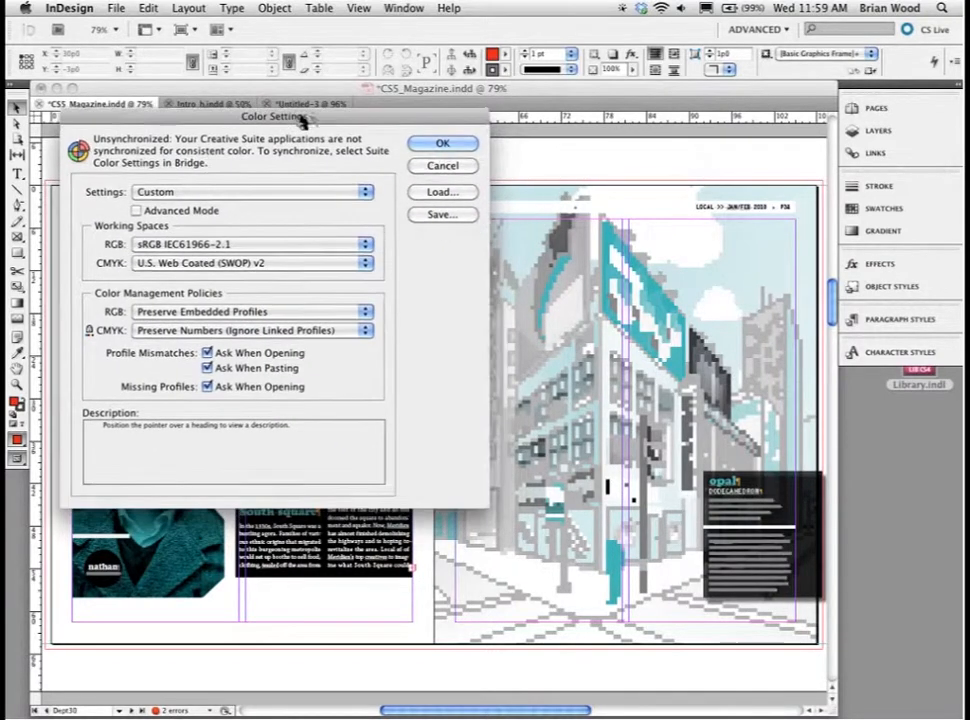
pyautogui.click(430, 165)
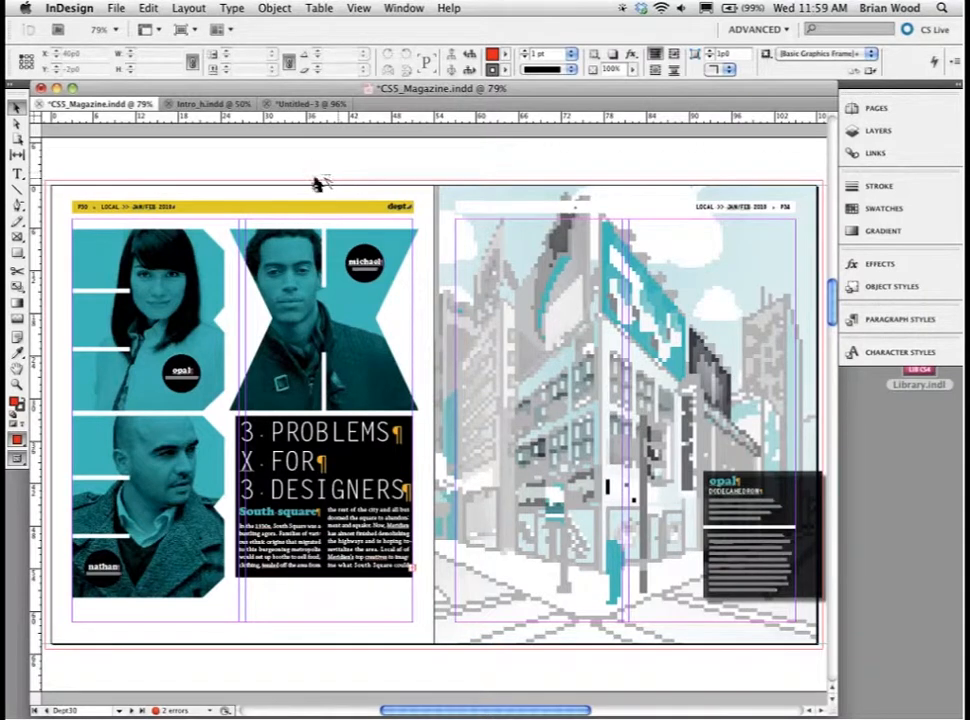
# Review the English: USA word list in the Autocorrect preferences, selecting the entries from cotnent through teh, and close without saving.
pyautogui.click(80, 10)
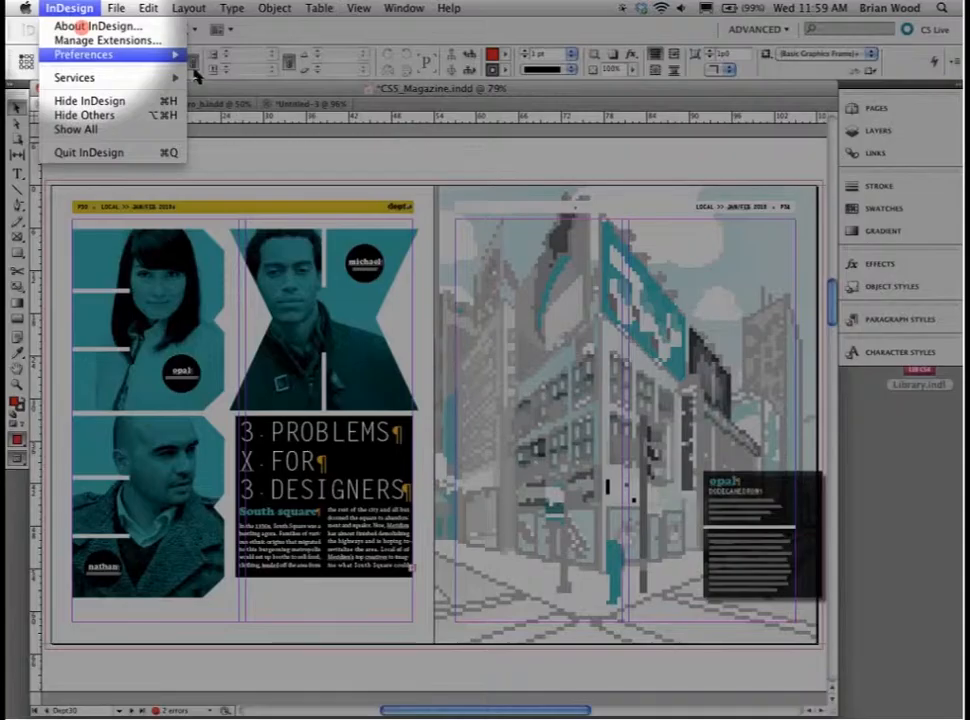
pyautogui.moveTo(170, 55)
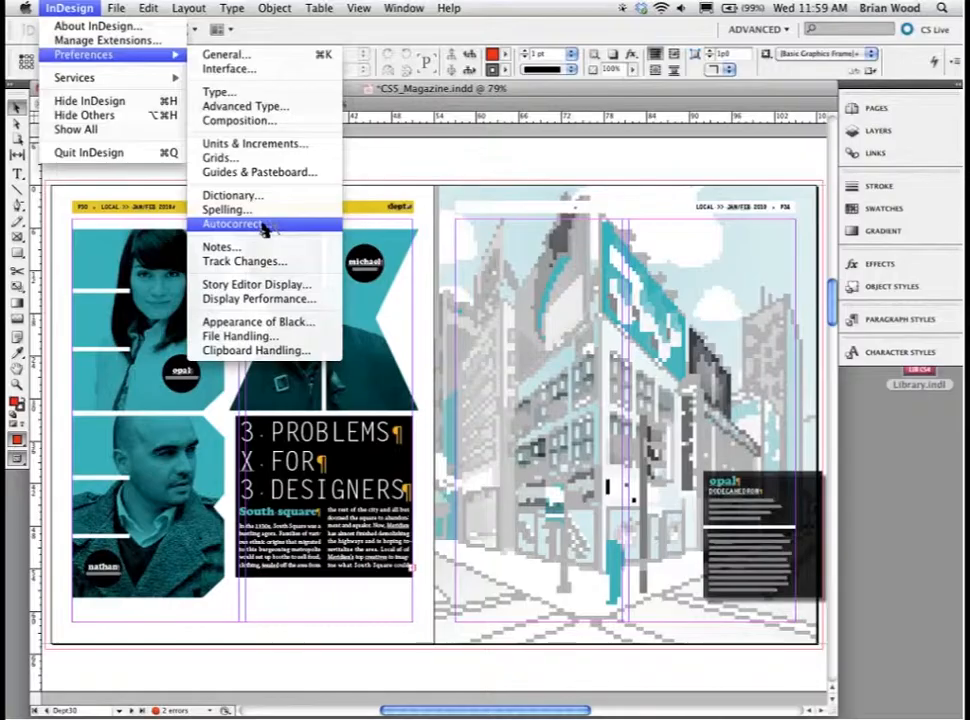
pyautogui.click(262, 224)
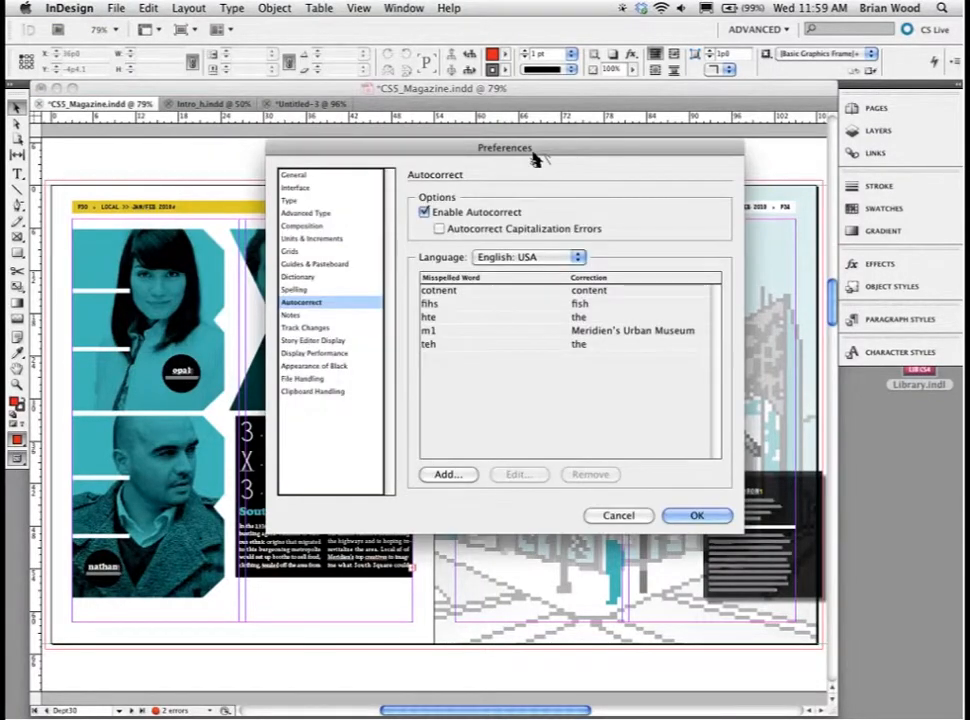
pyautogui.moveTo(533, 158); pyautogui.dragTo(356, 156)
pyautogui.click(361, 290)
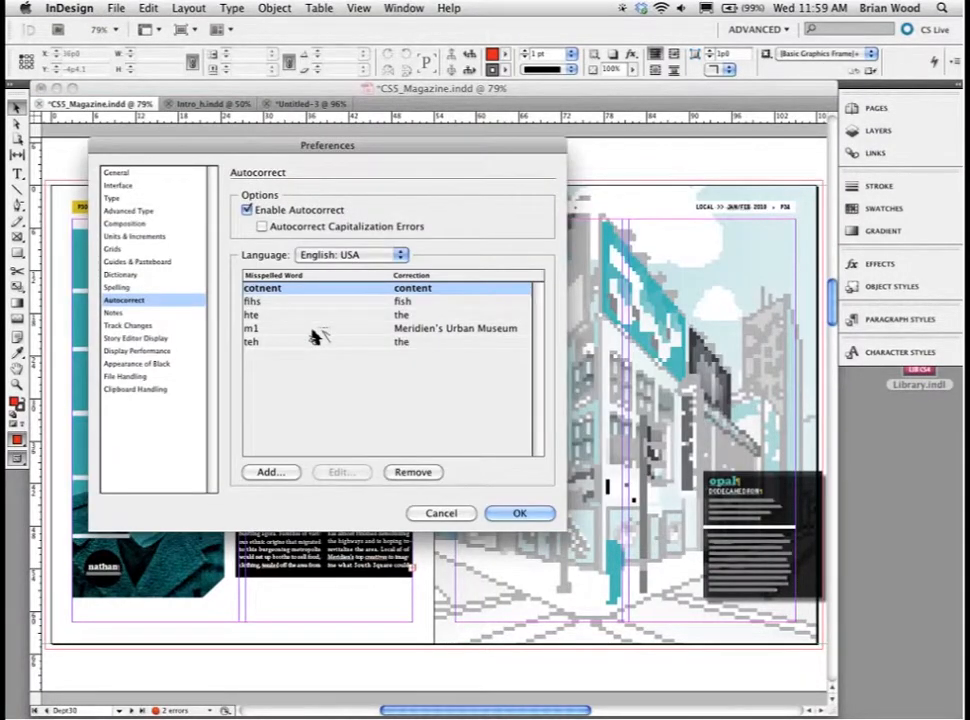
pyautogui.keyDown('shift'); pyautogui.click(318, 341); pyautogui.keyUp('shift')
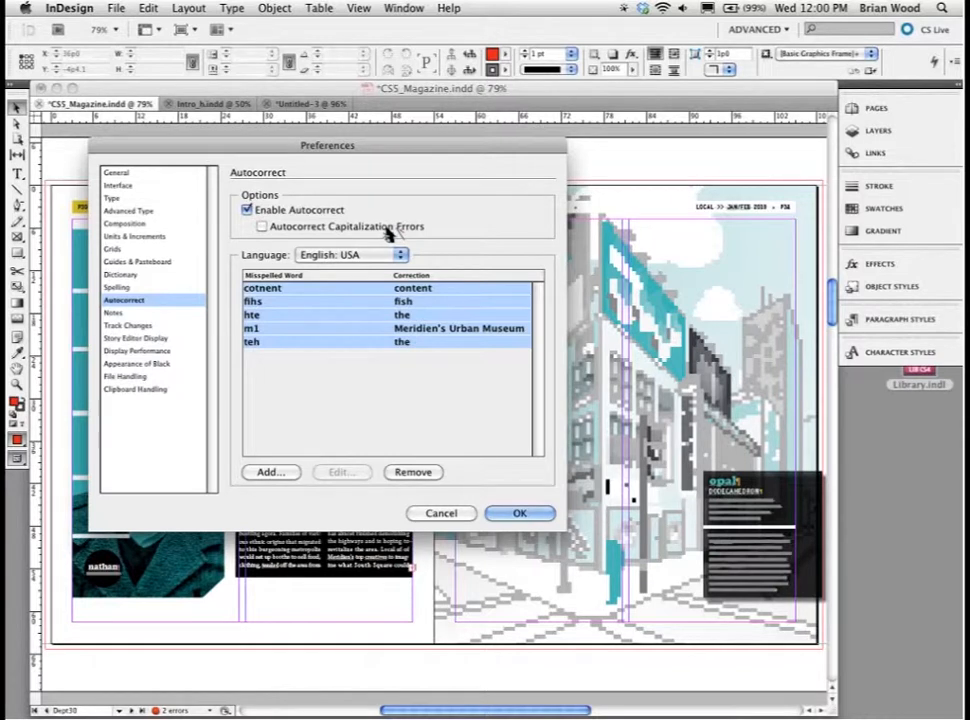
pyautogui.click(441, 514)
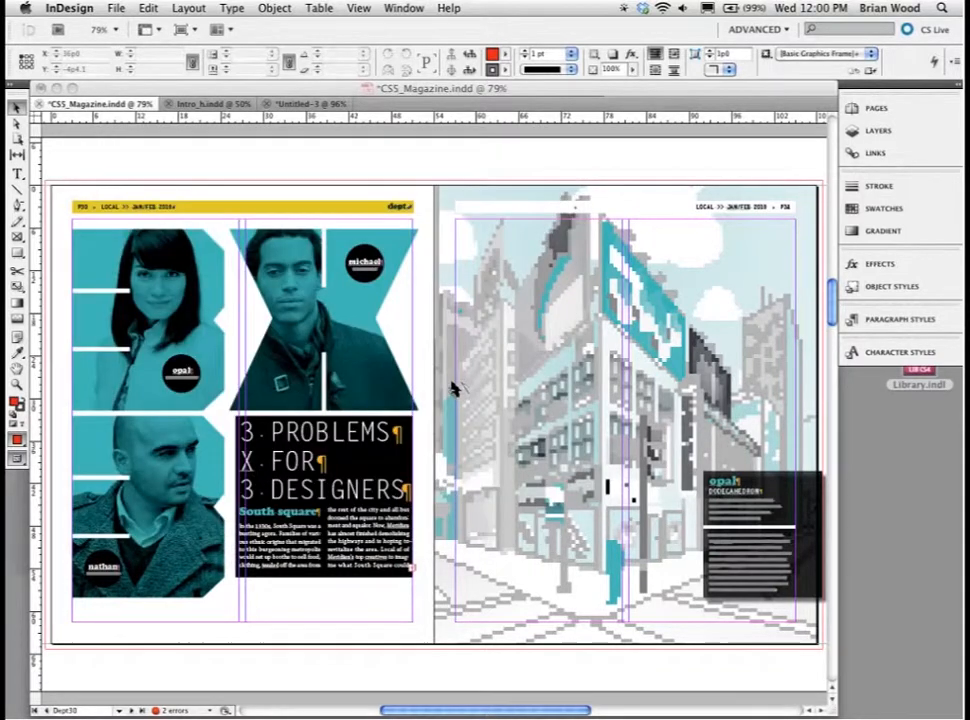